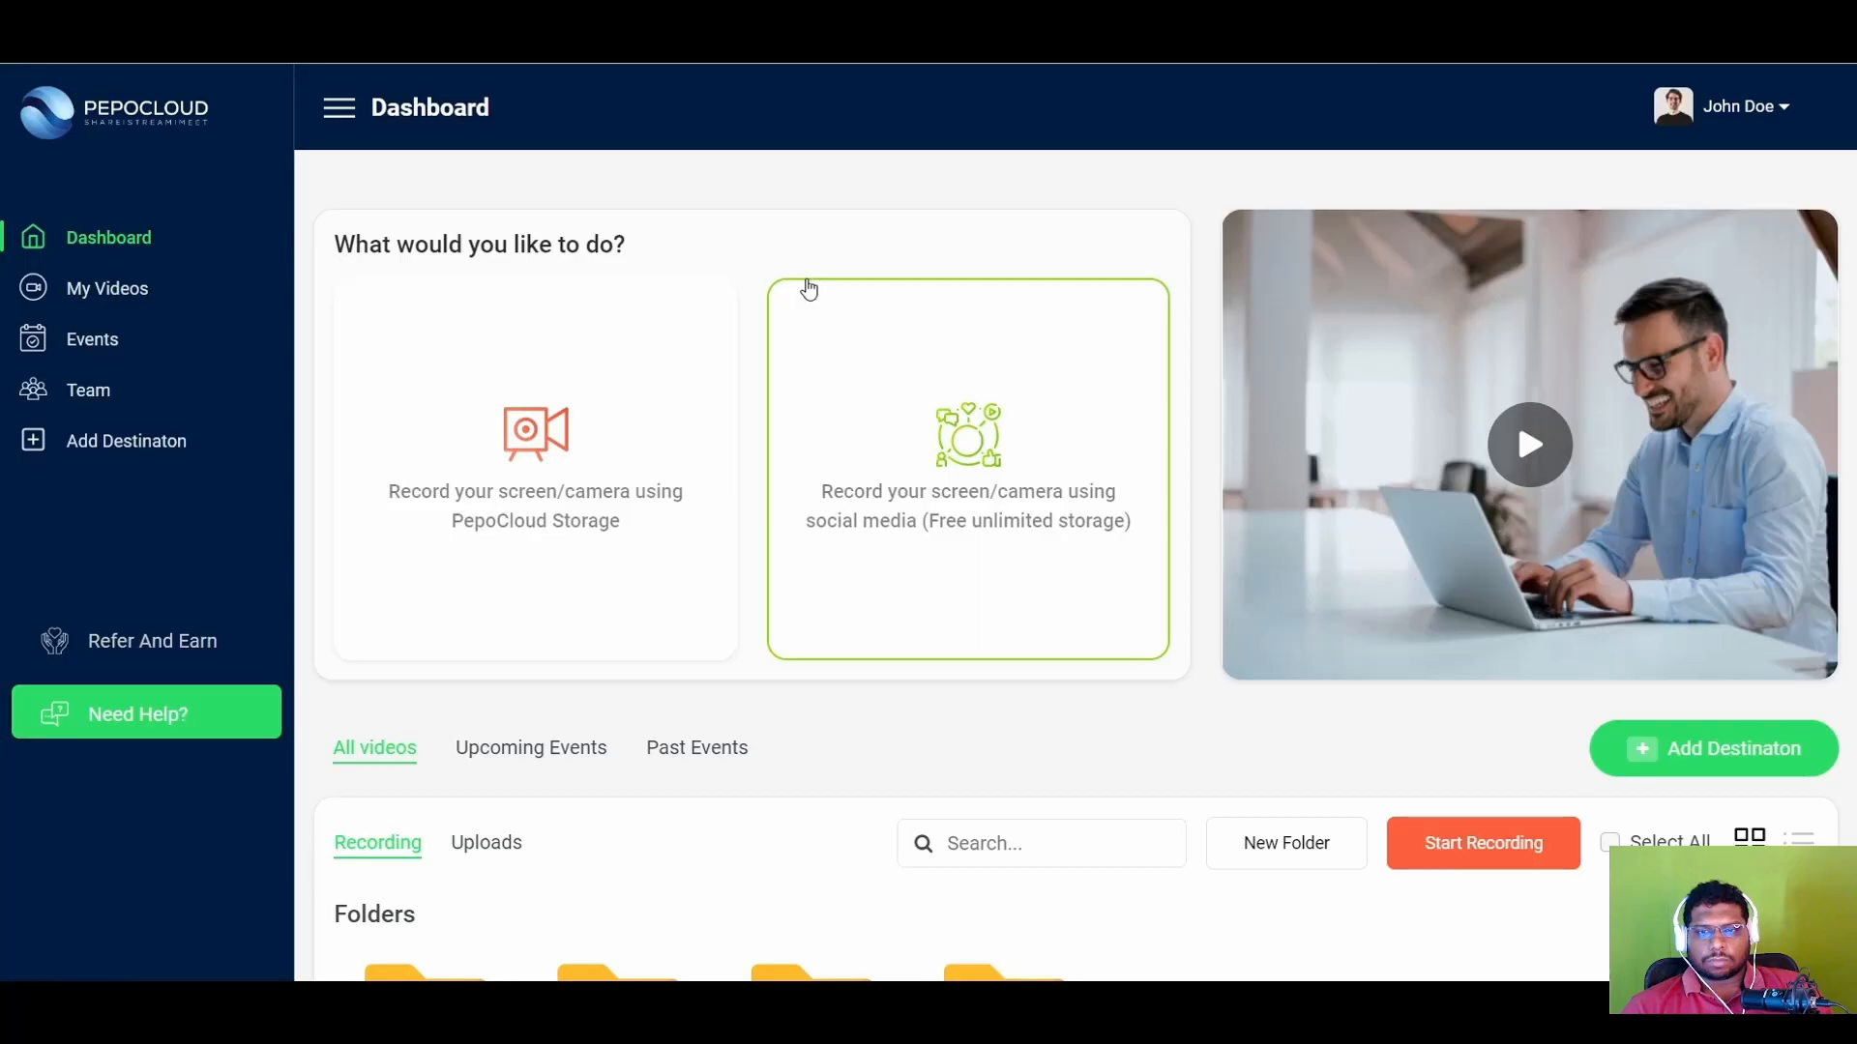
Choose screen recording with PepoCloud Storage, select screen only, and start the recording
scroll(808, 290, "down", 5)
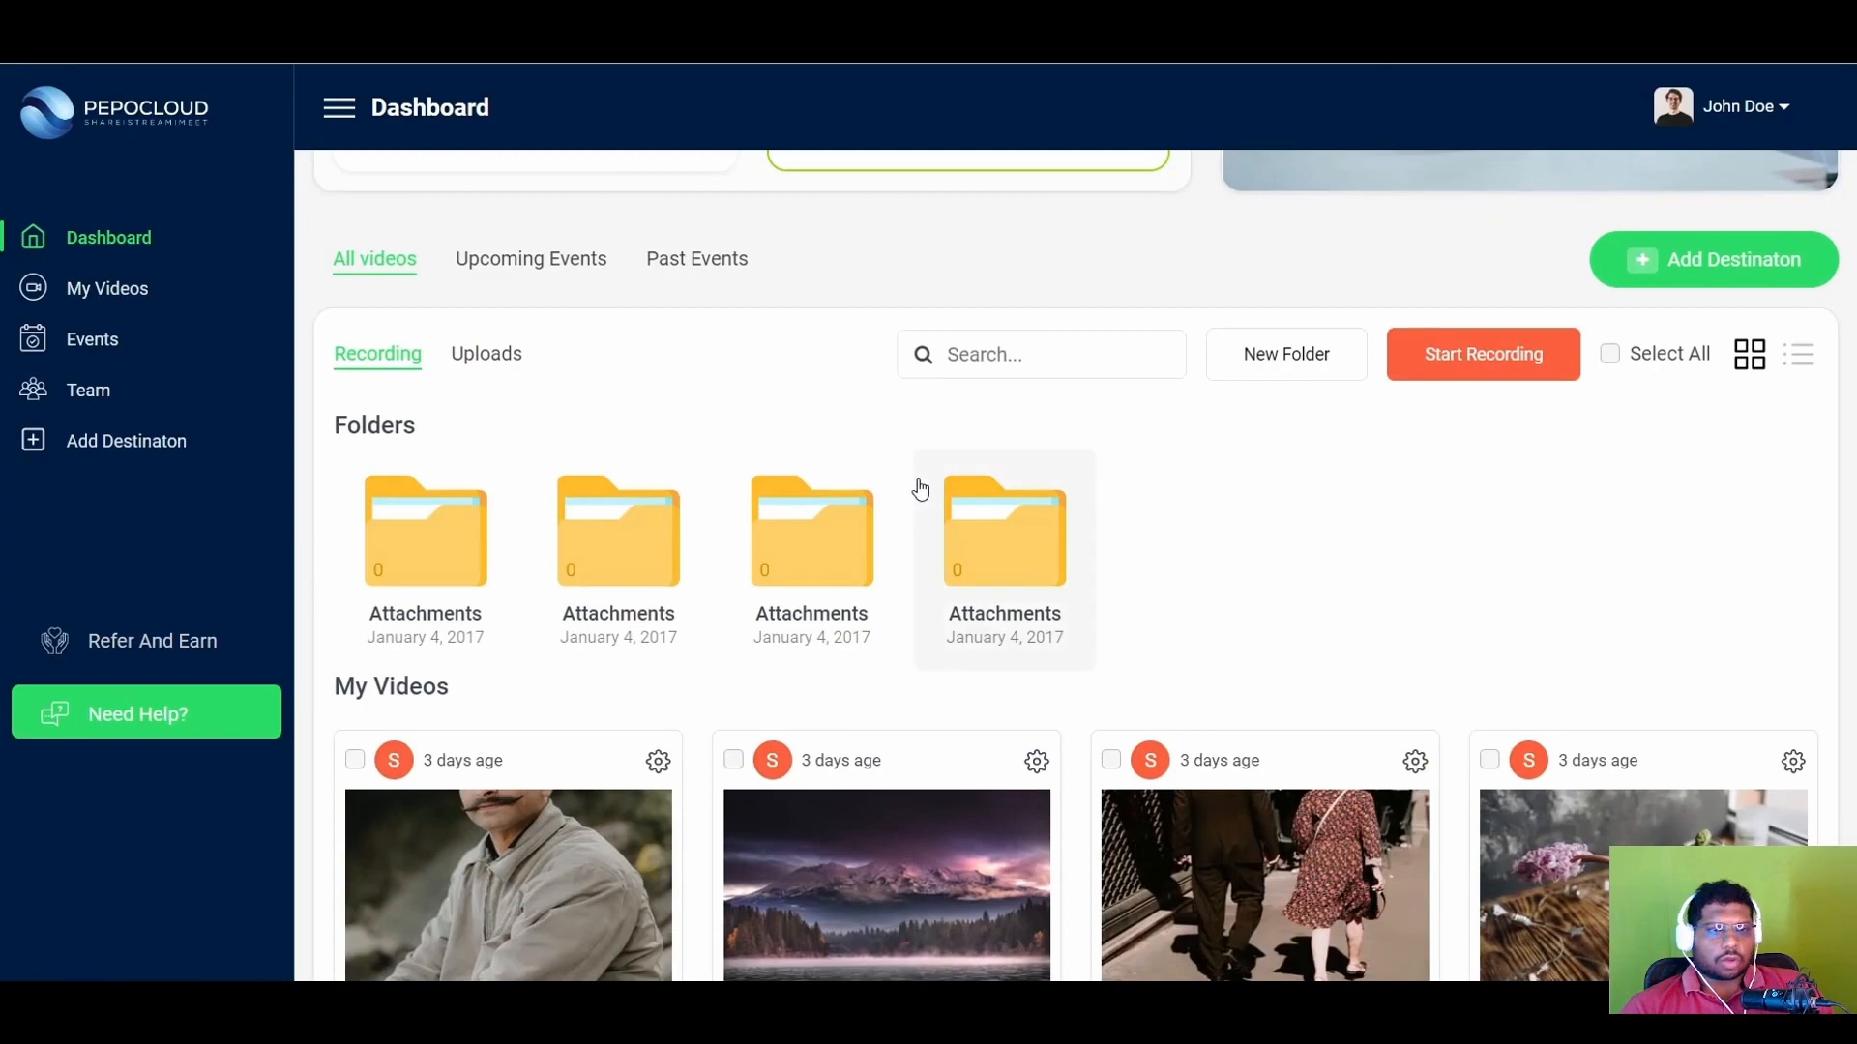
scroll(916, 489, "down", 4)
scroll(916, 490, "up", 3)
scroll(920, 490, "up", 6)
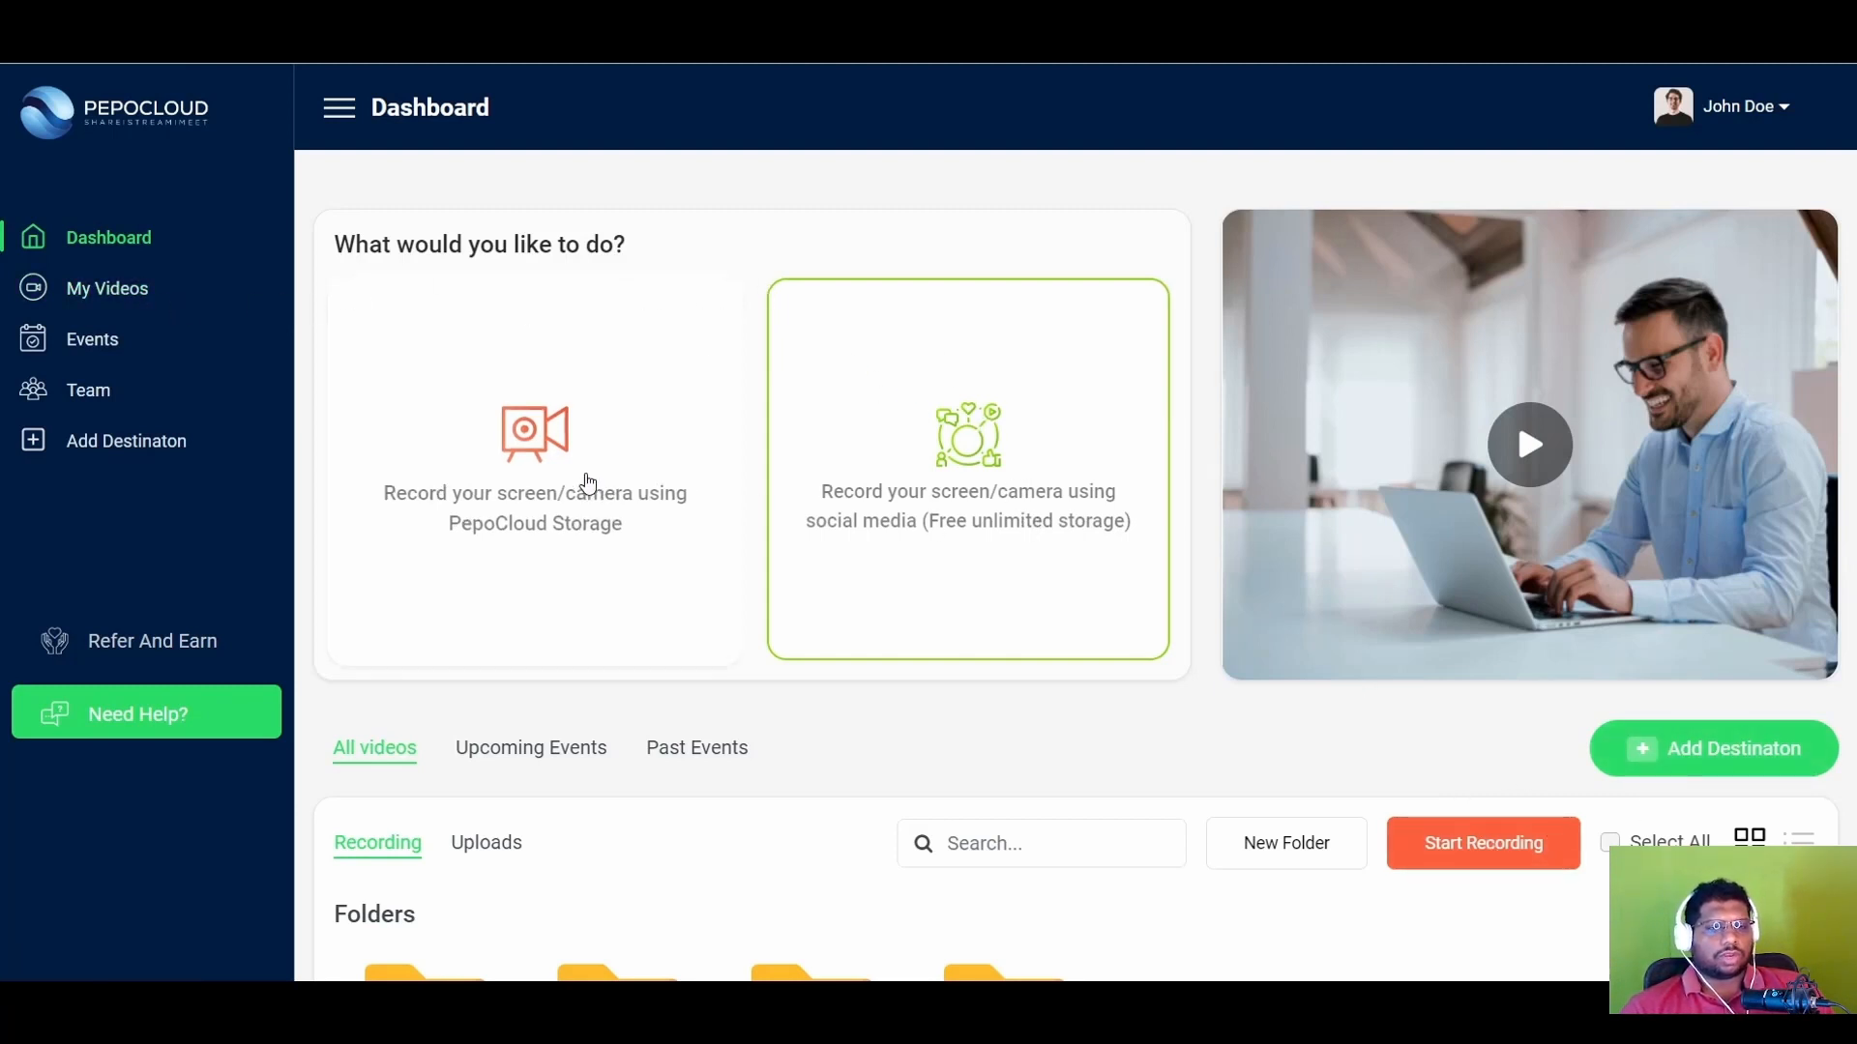
left_click(584, 484)
left_click(713, 635)
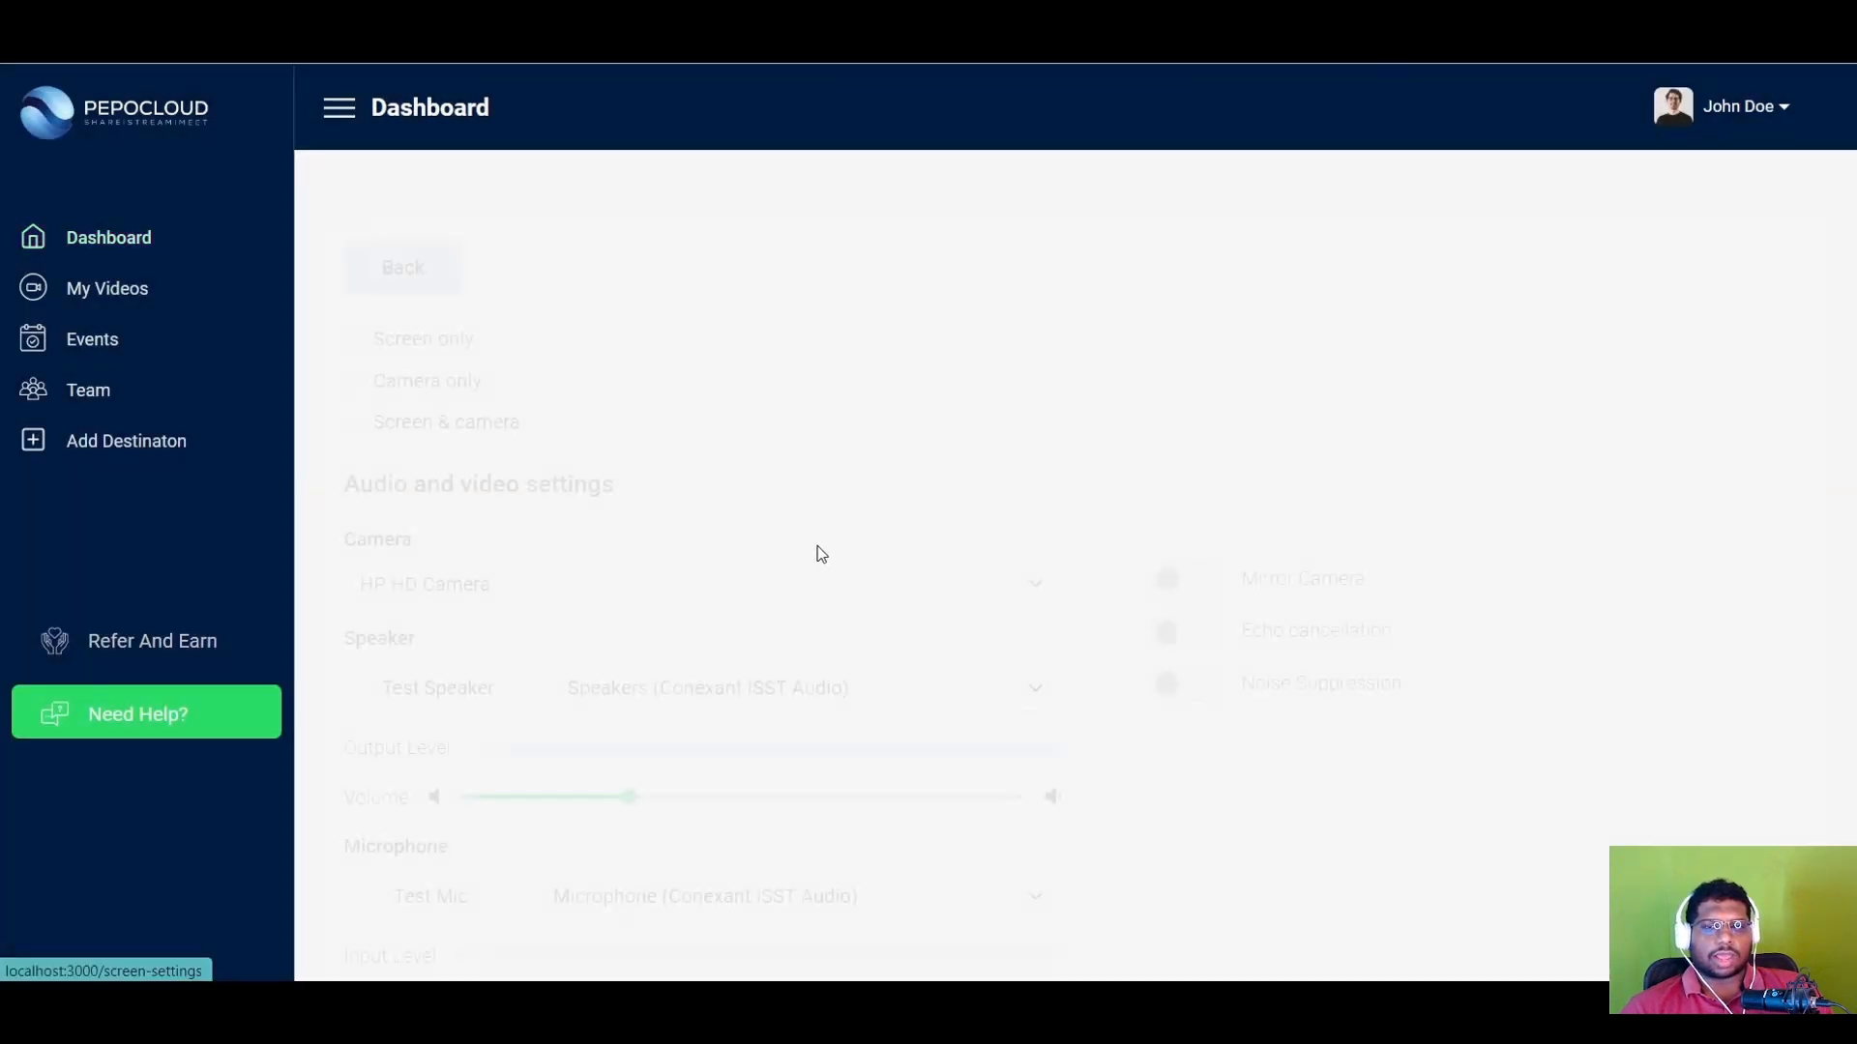
left_click(385, 339)
scroll(636, 357, "down", 5)
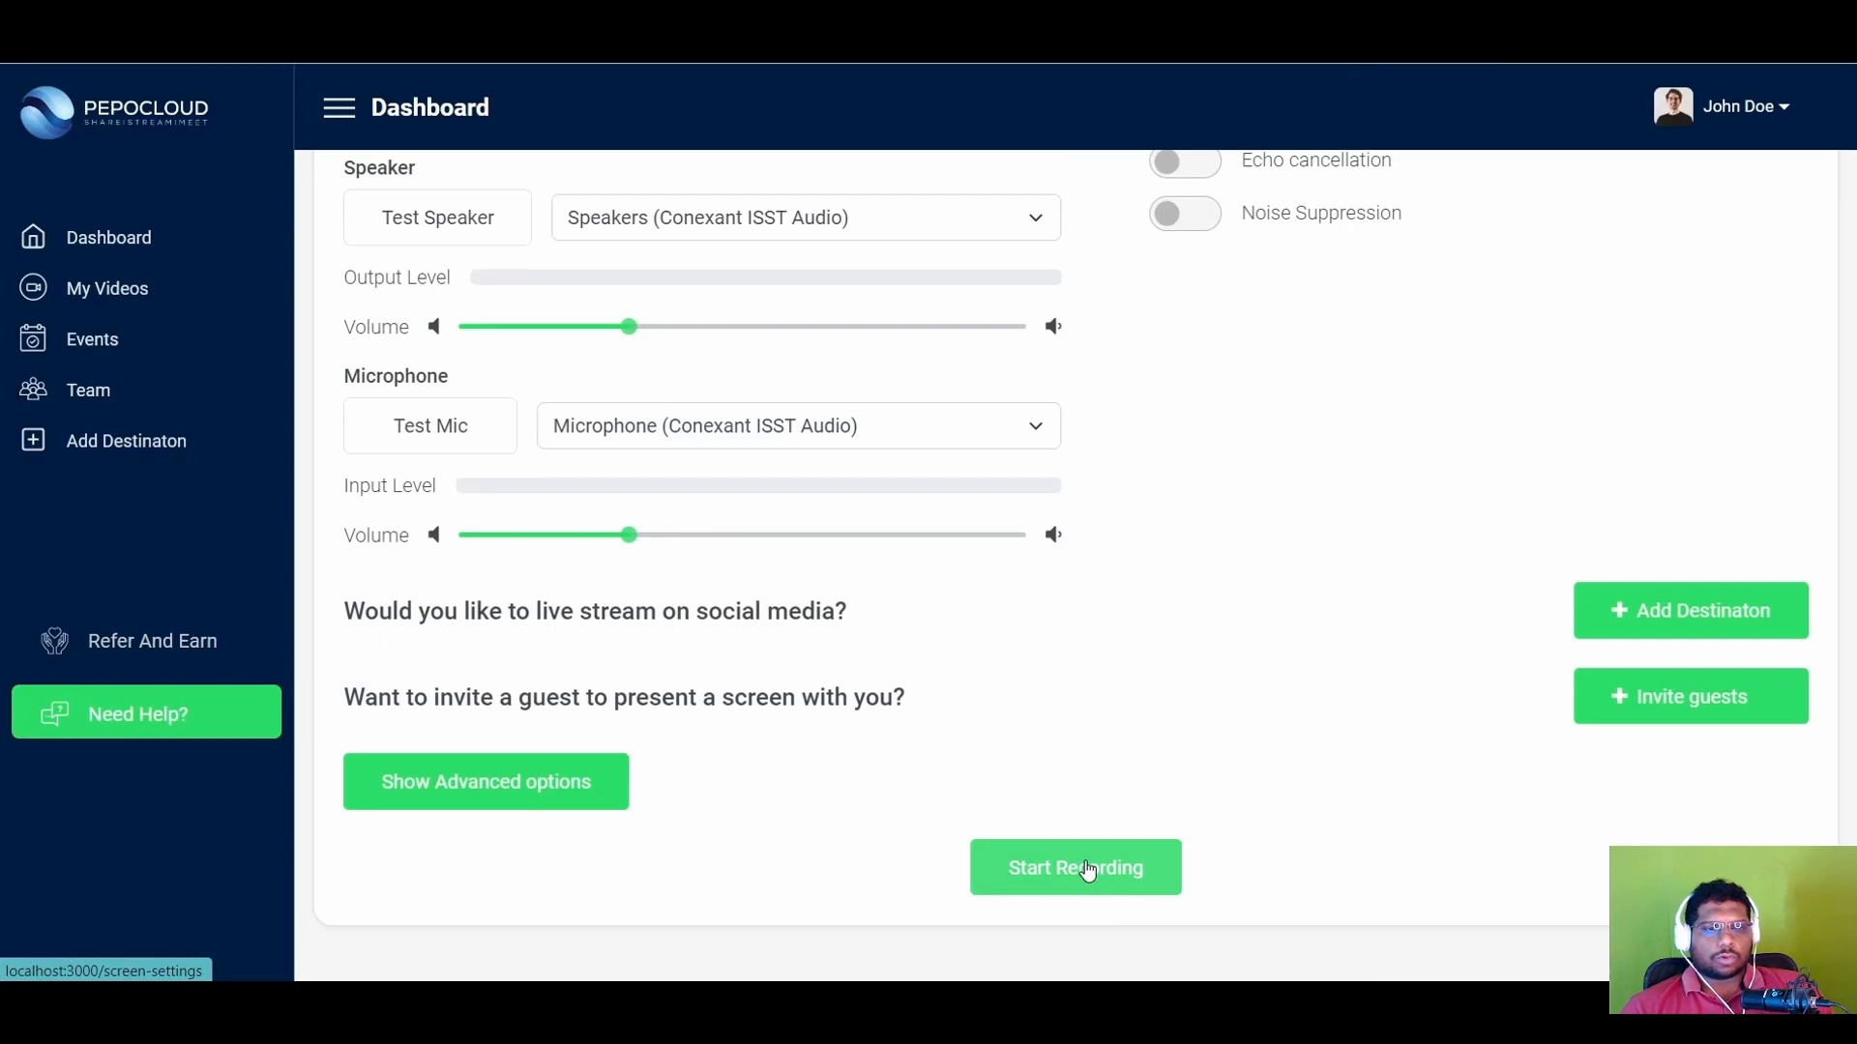
left_click(1087, 870)
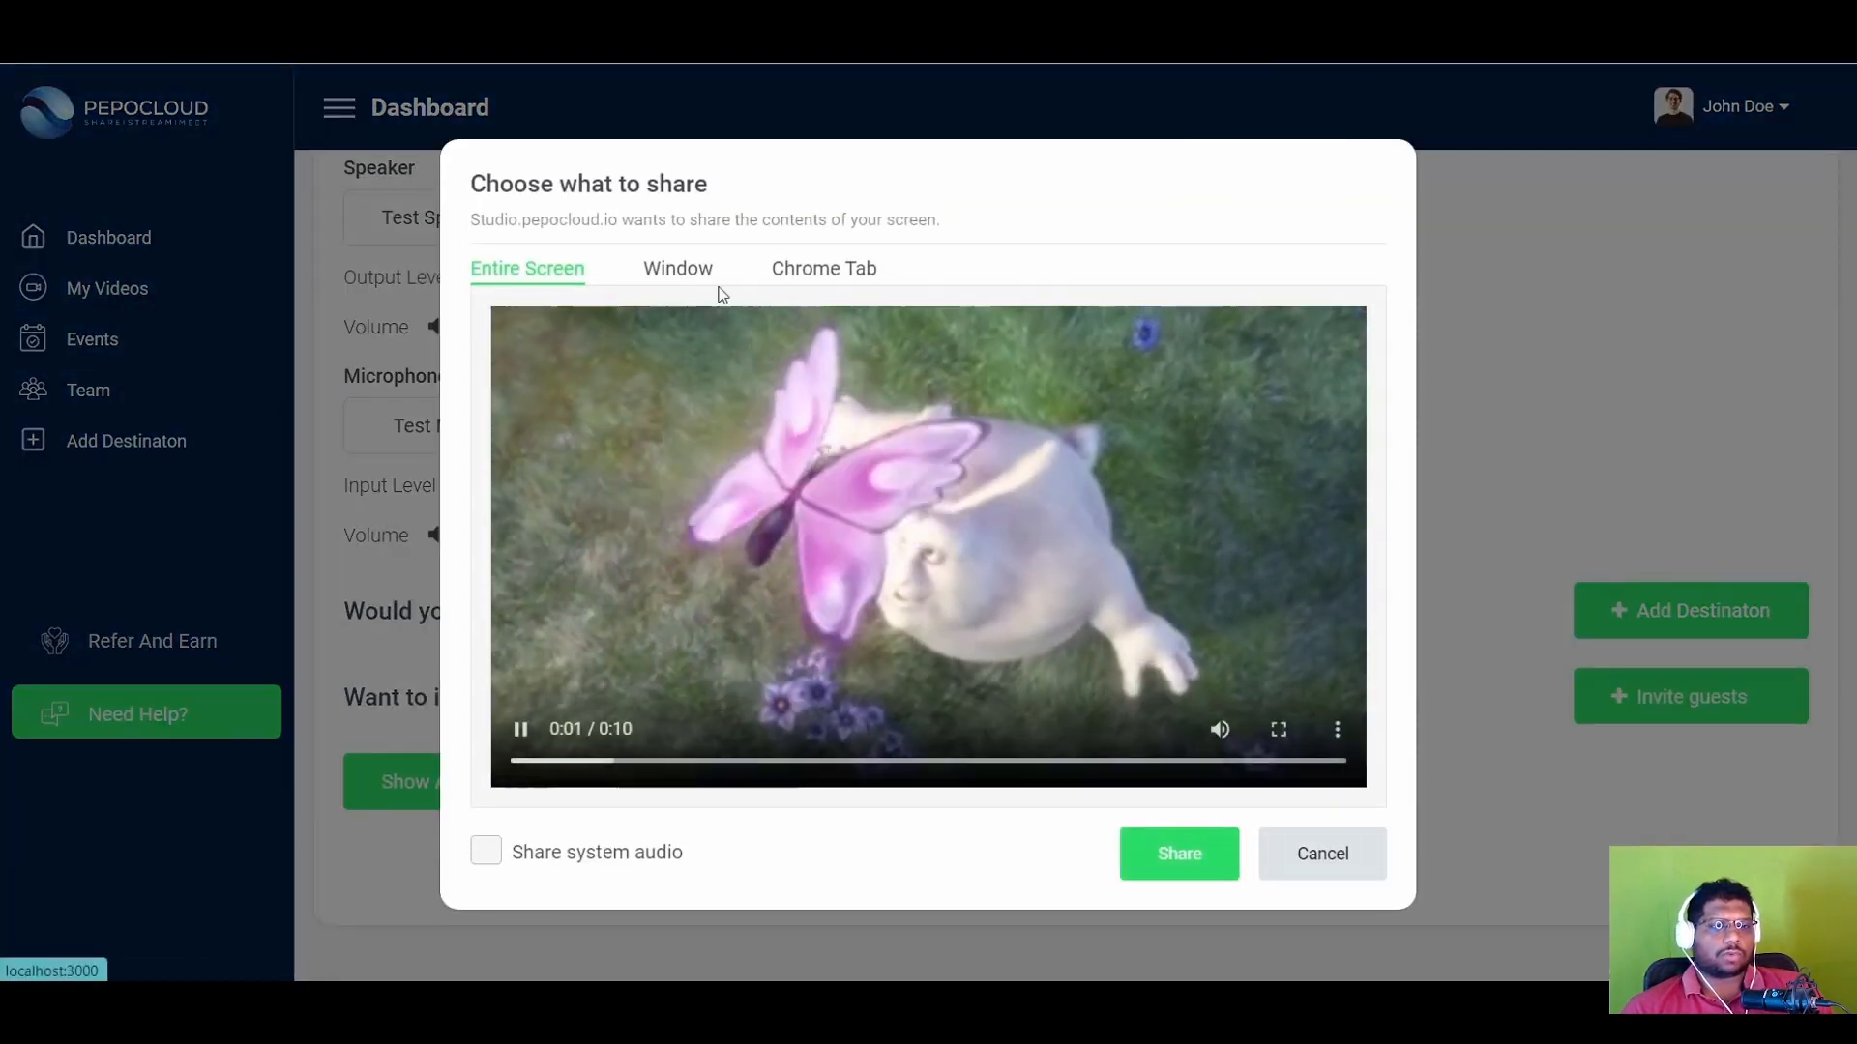
Choose Chrome Tab as the type of content to share and start sharing
left_click(720, 276)
left_click(833, 343)
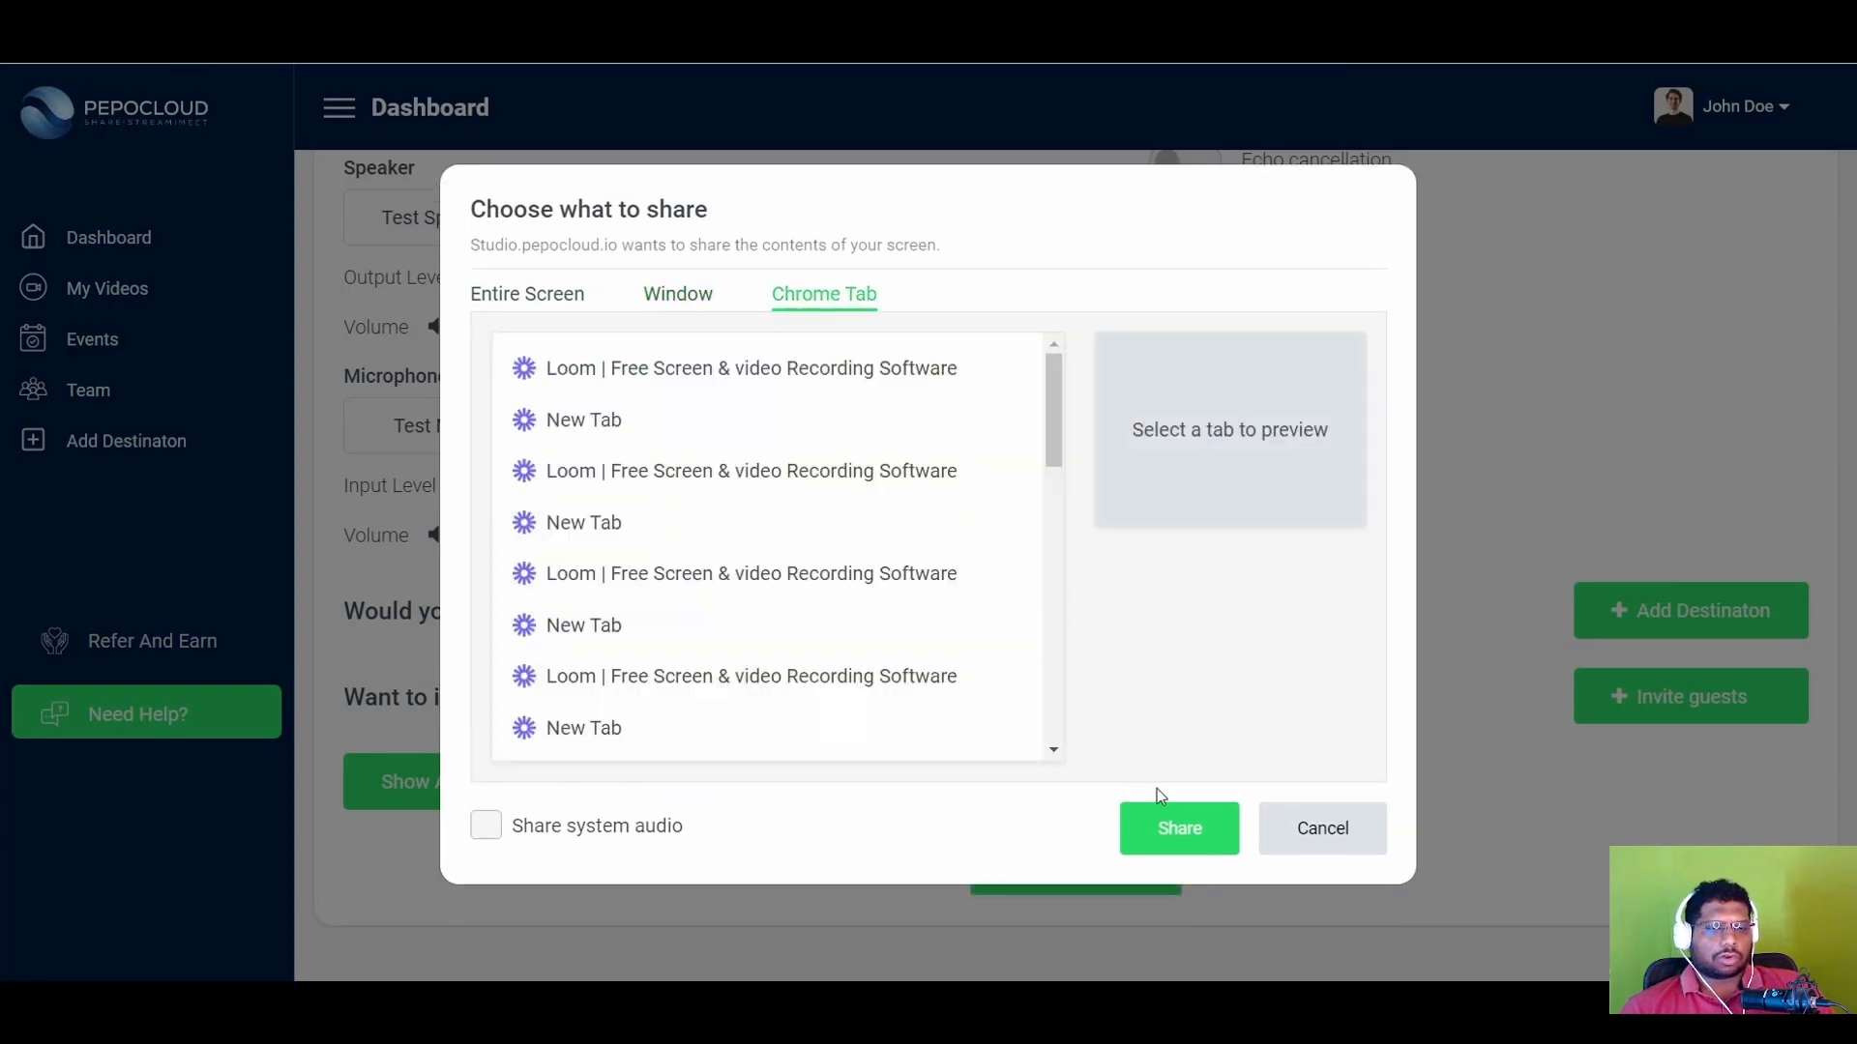
left_click(1181, 827)
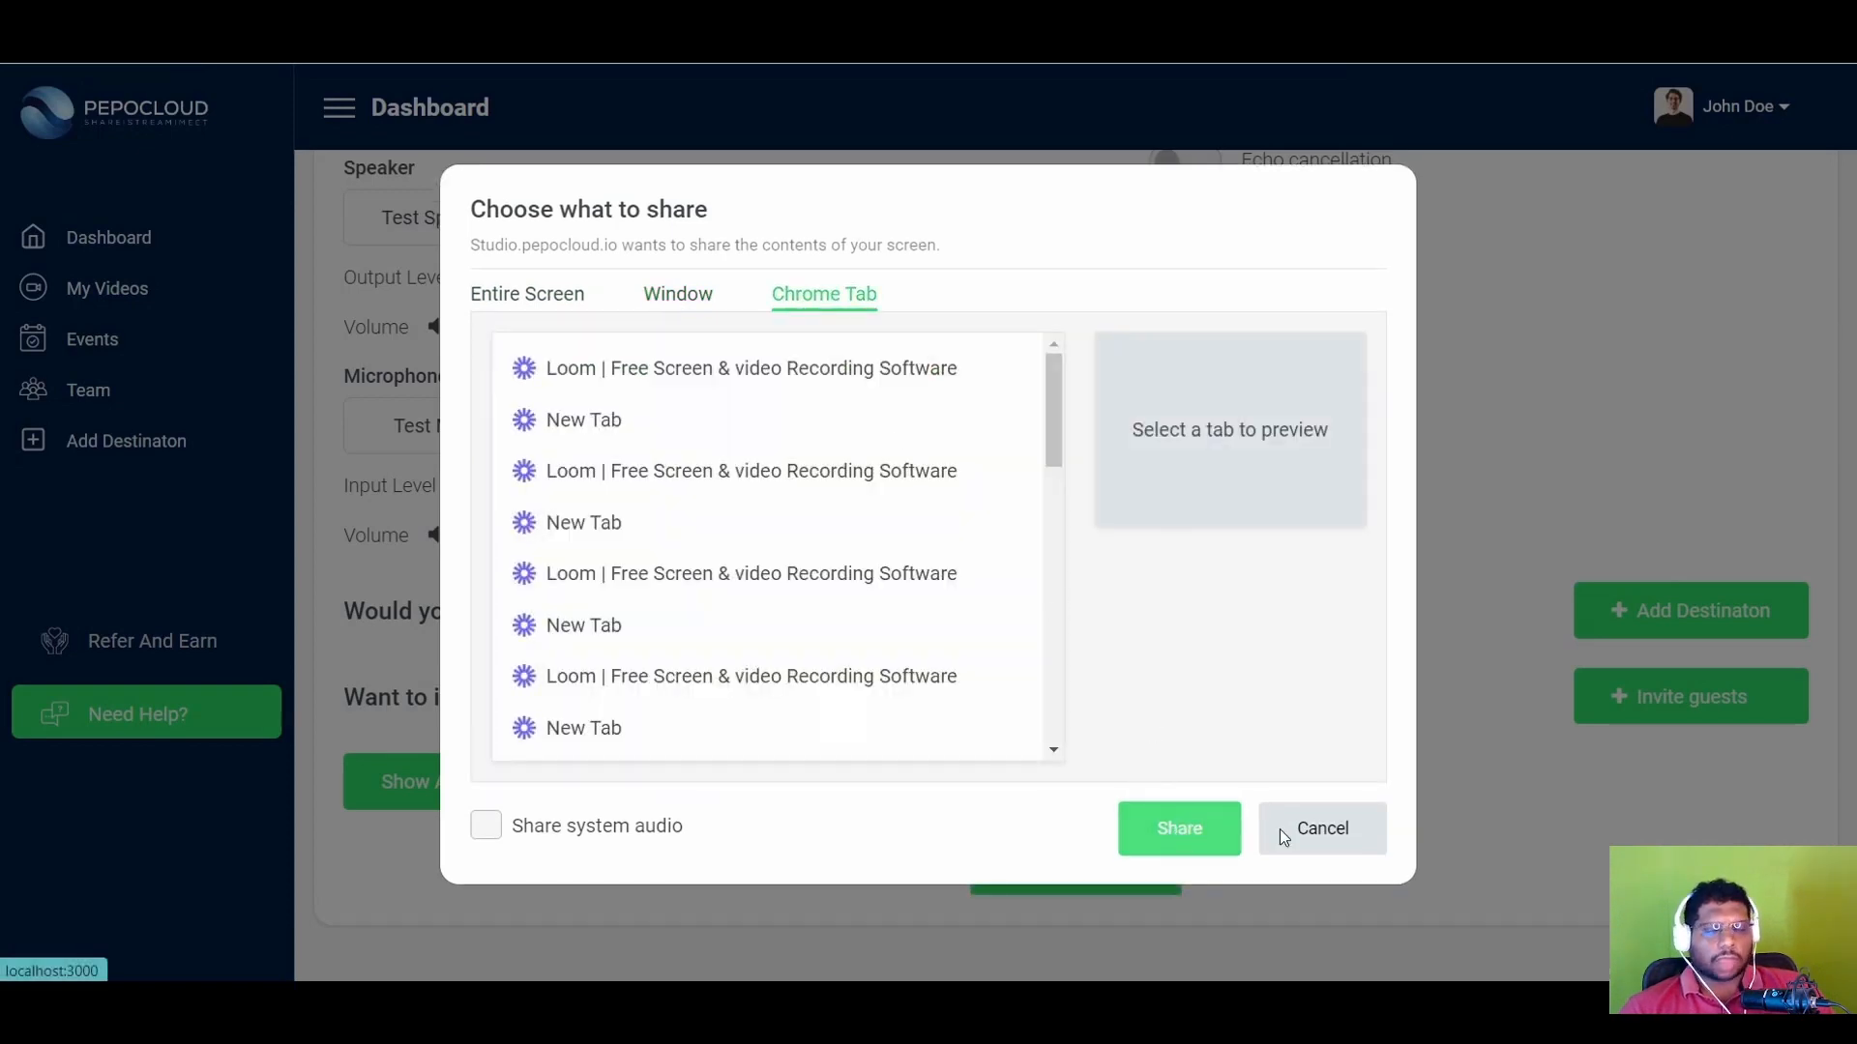
Close the Meeting Details form and view the shared pepocloud.io tab
left_click(1242, 233)
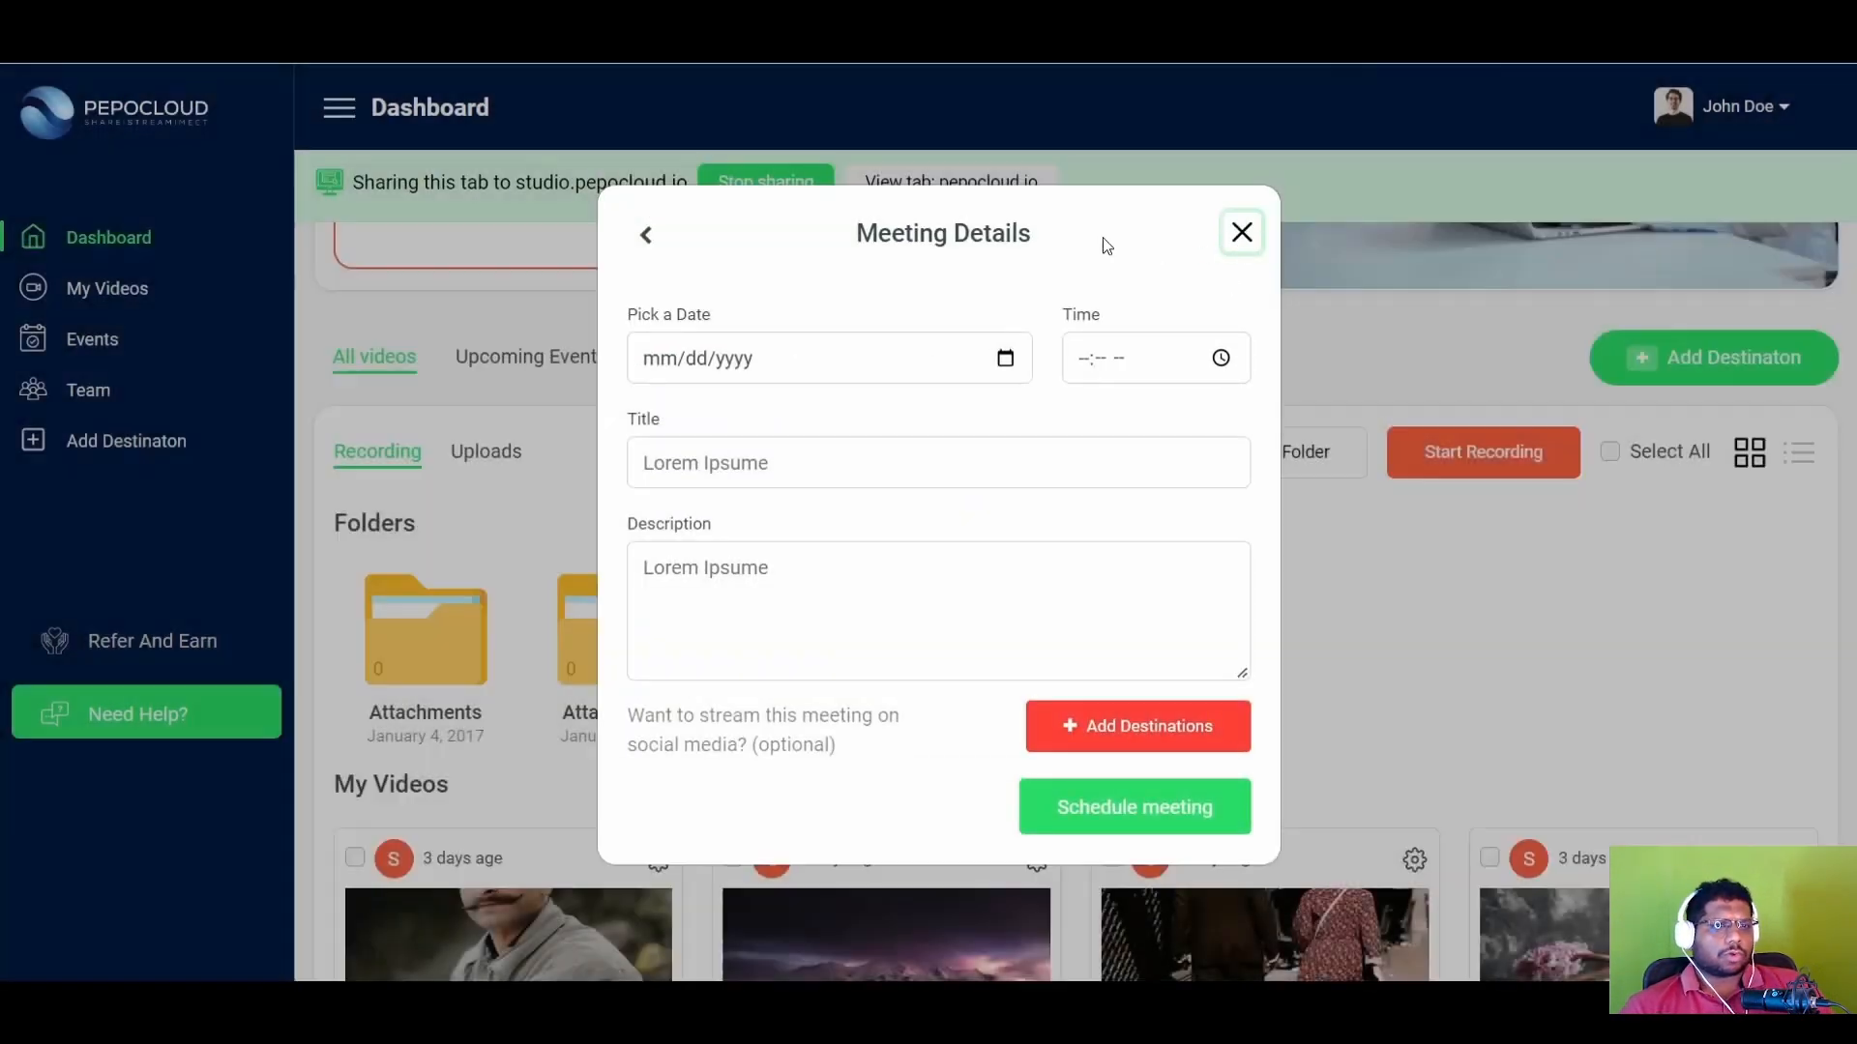
scroll(943, 230, "up", 5)
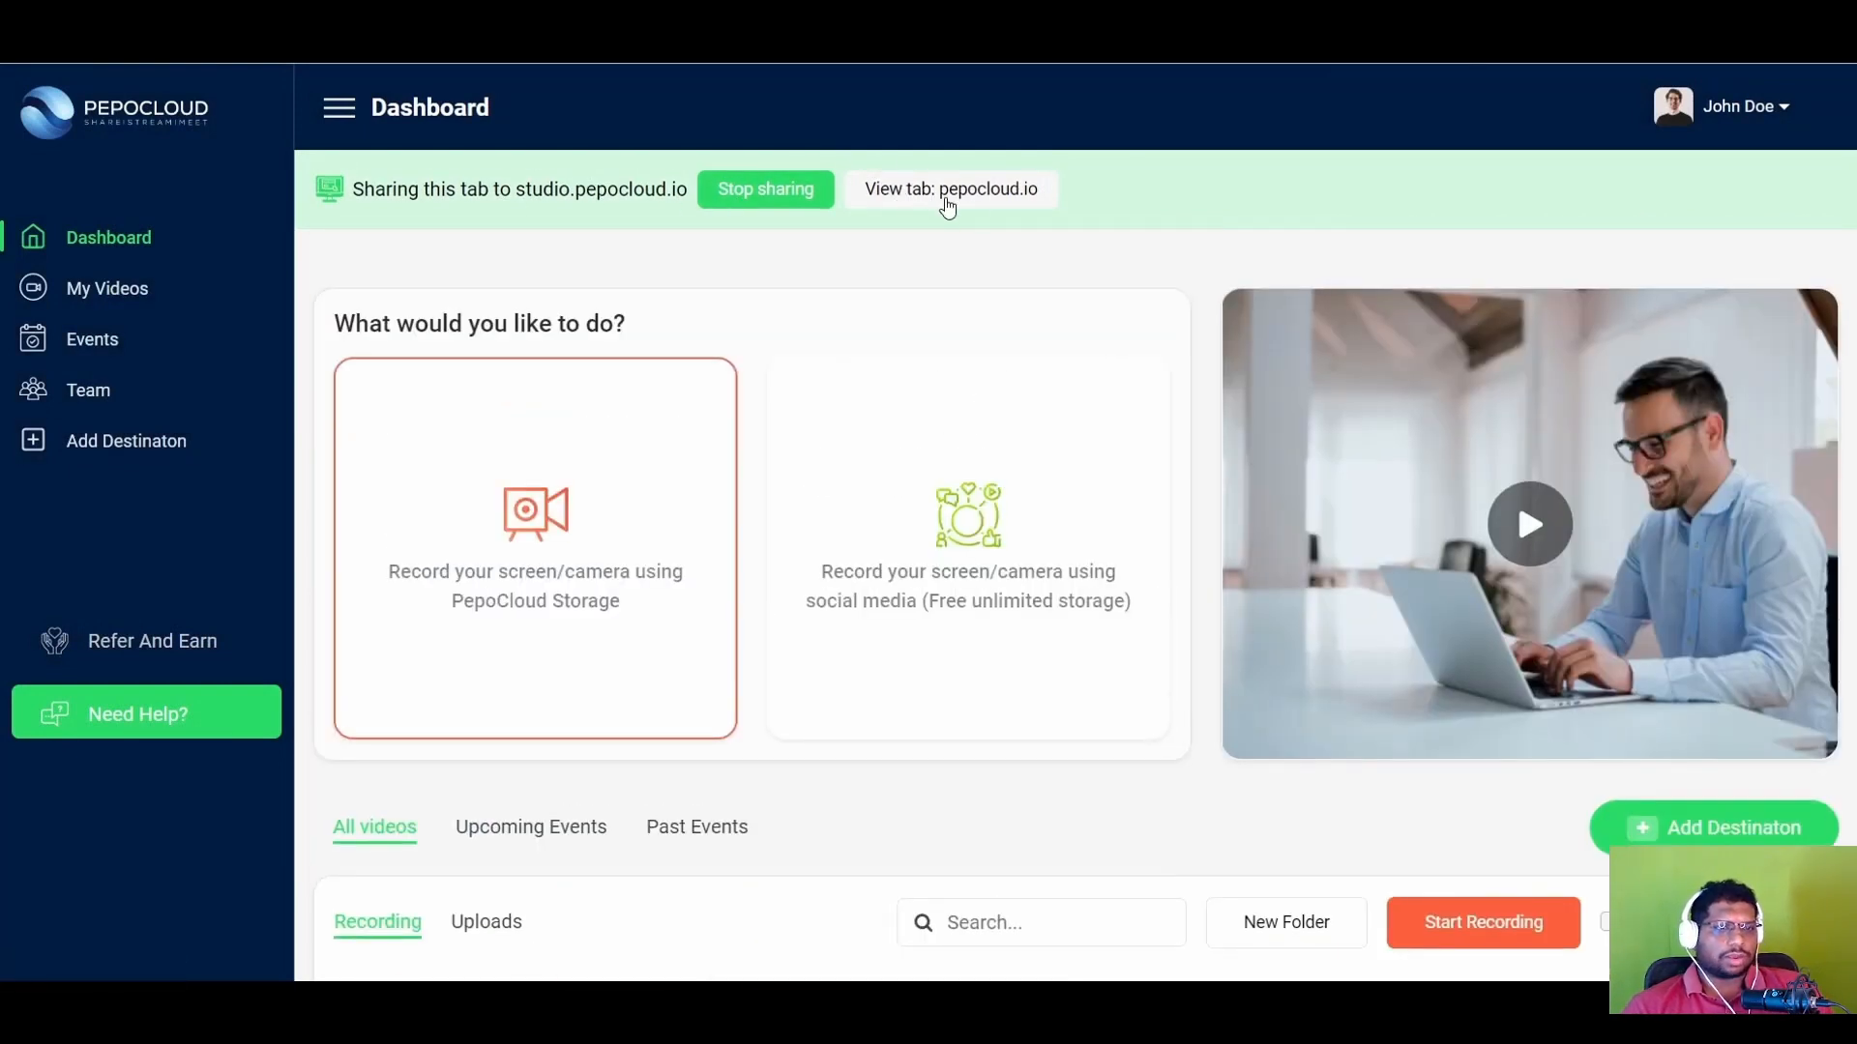
left_click(962, 201)
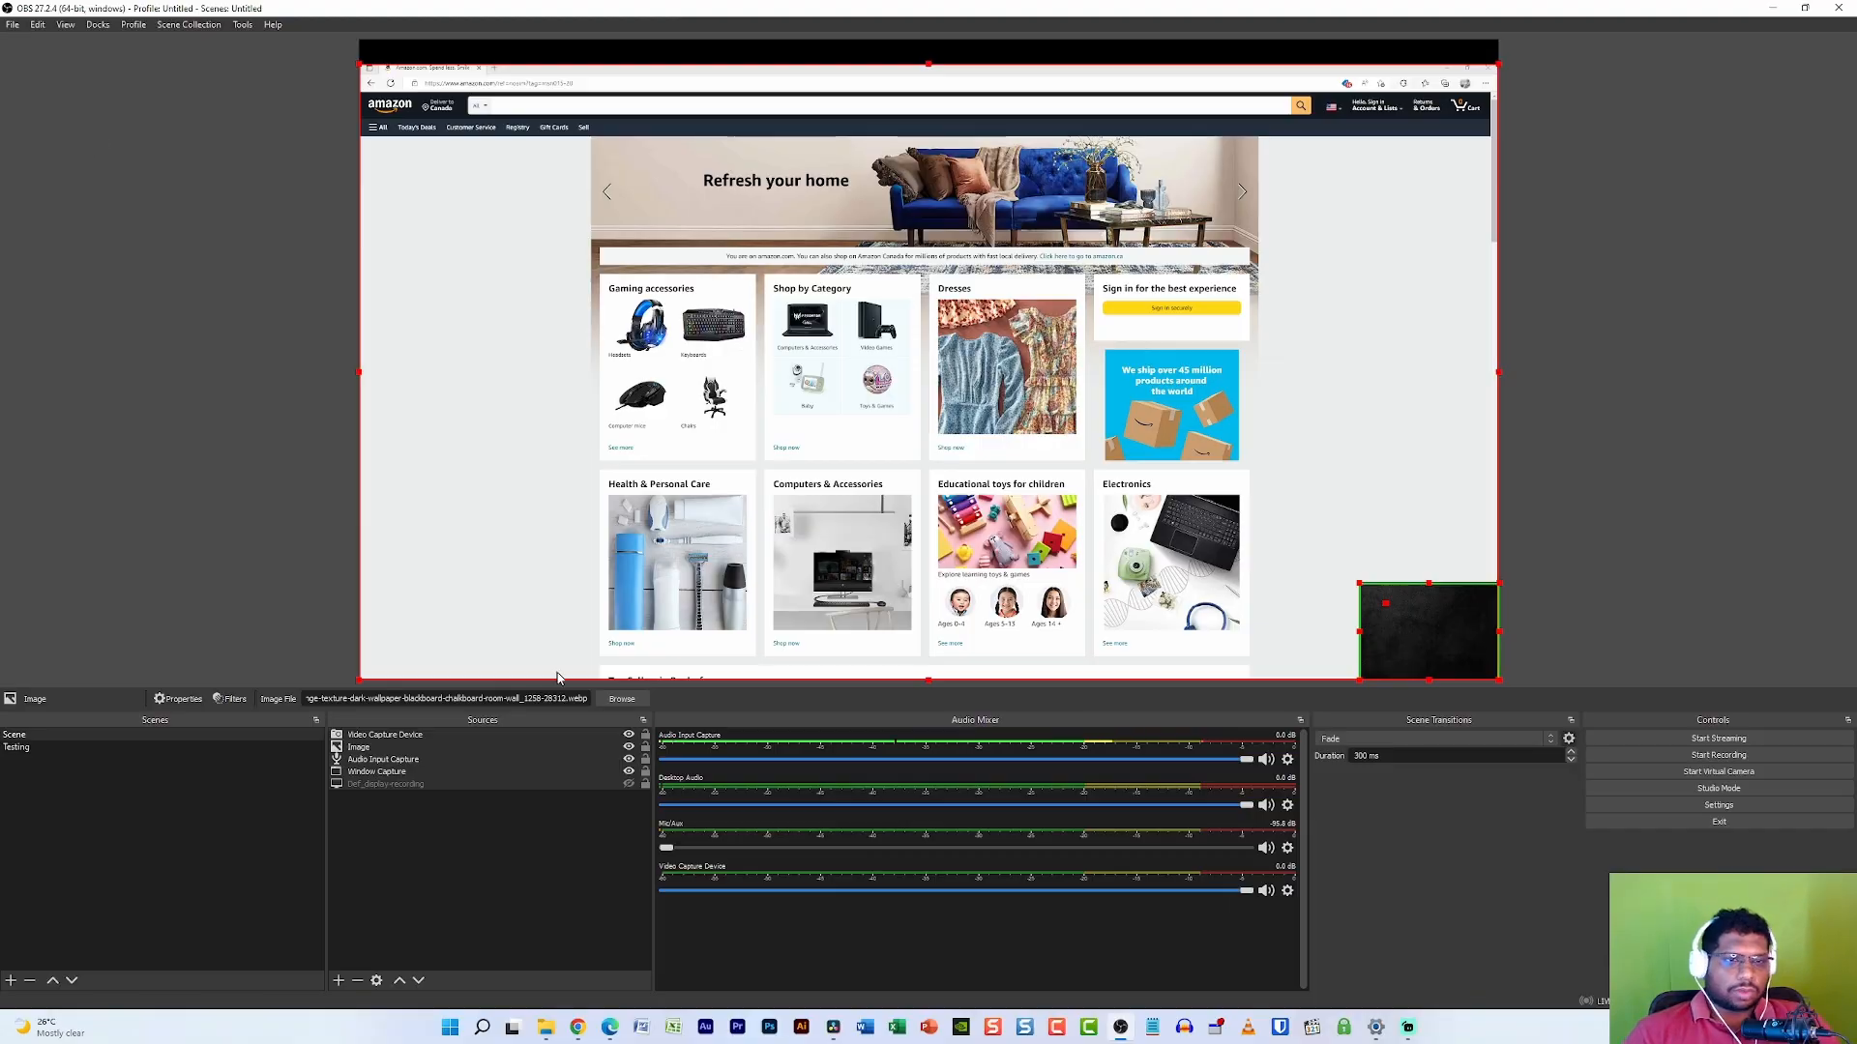
Switch to OBS and remove all existing sources from the scene
left_click_drag(441, 799, 444, 723)
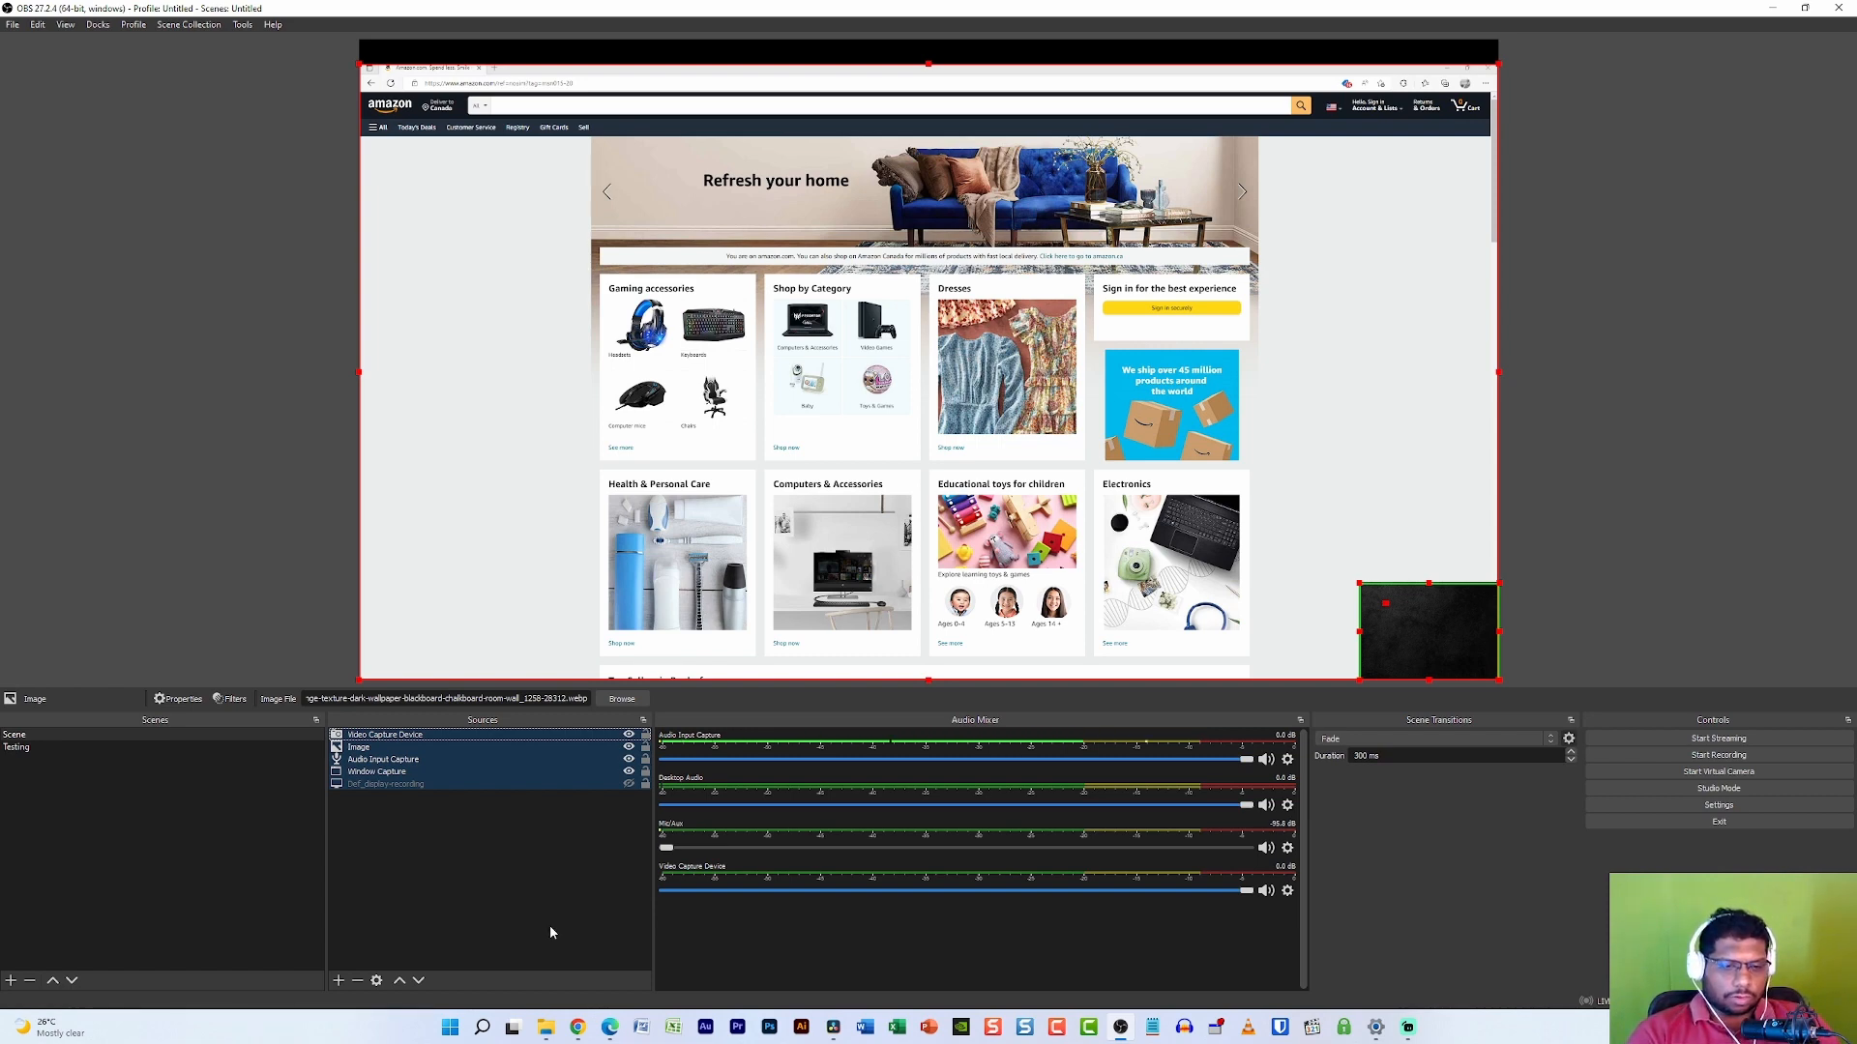
key("Delete")
key("Return")
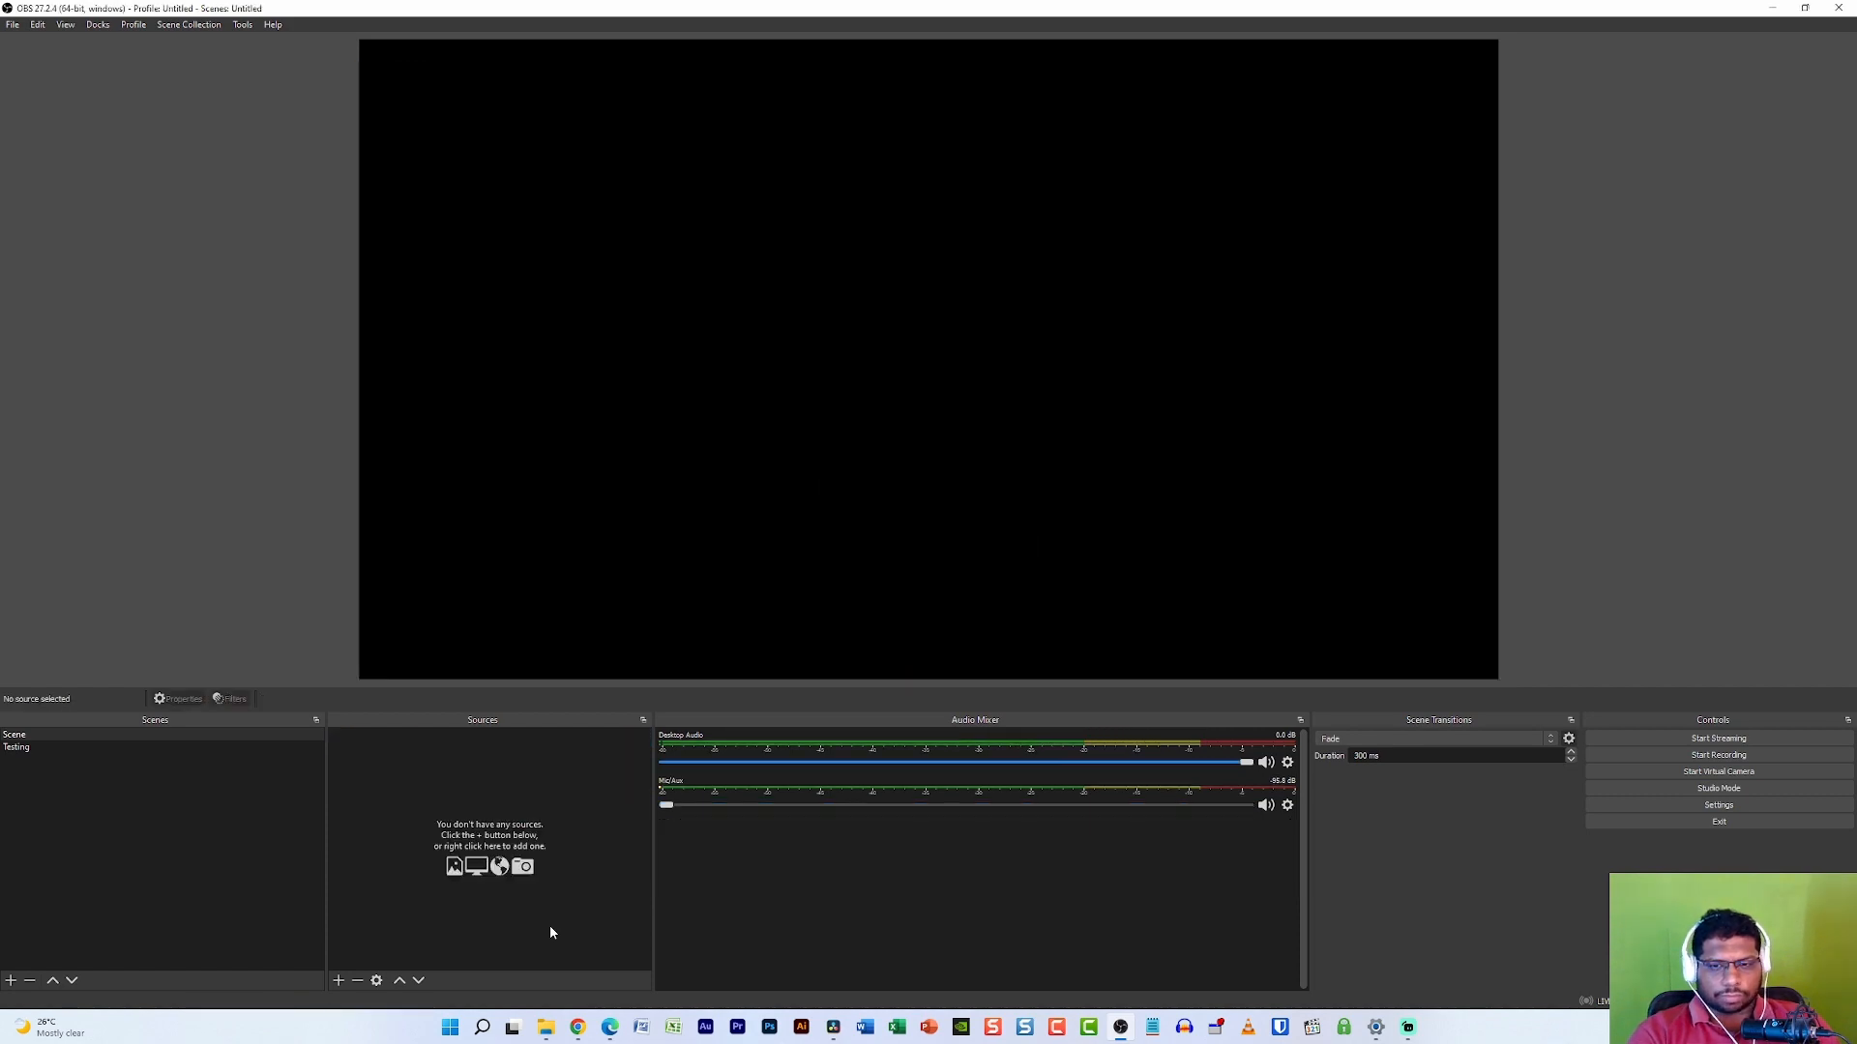
Remove the Testing scene and enlarge the preview area by shrinking the docks below it
left_click(65, 747)
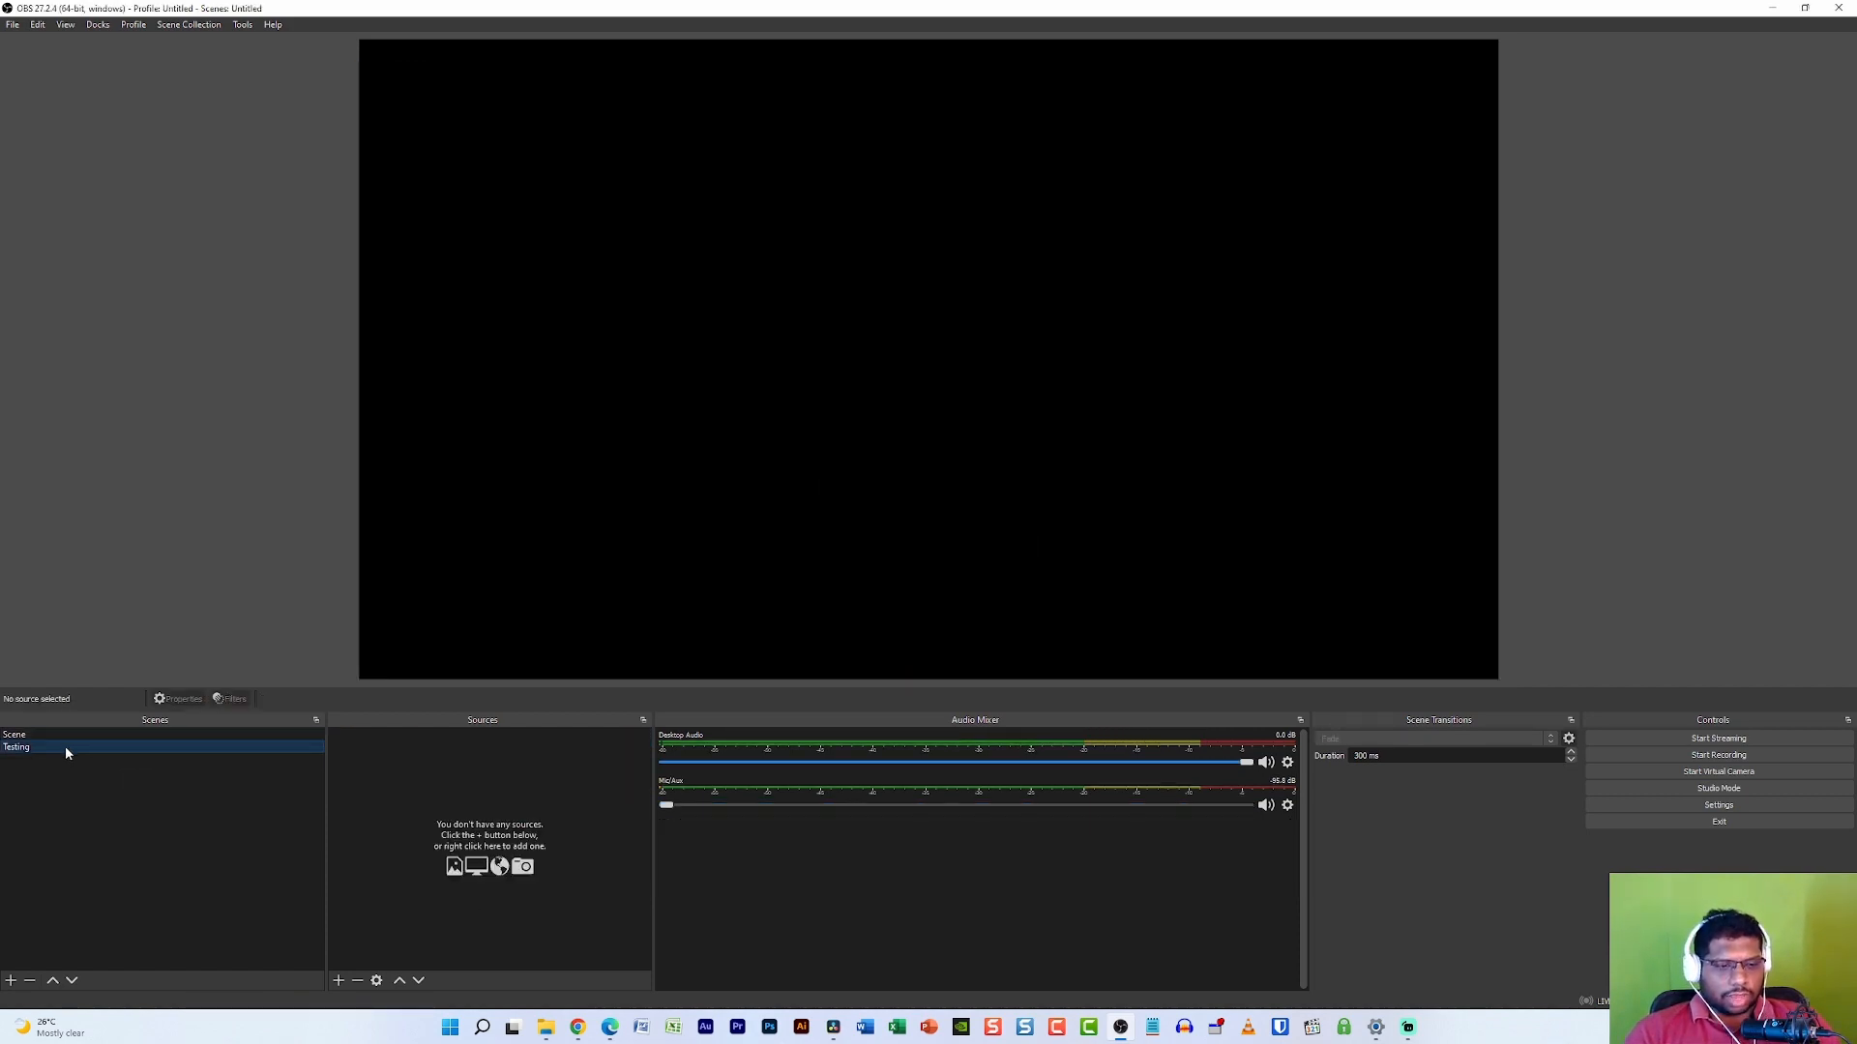
key("Delete")
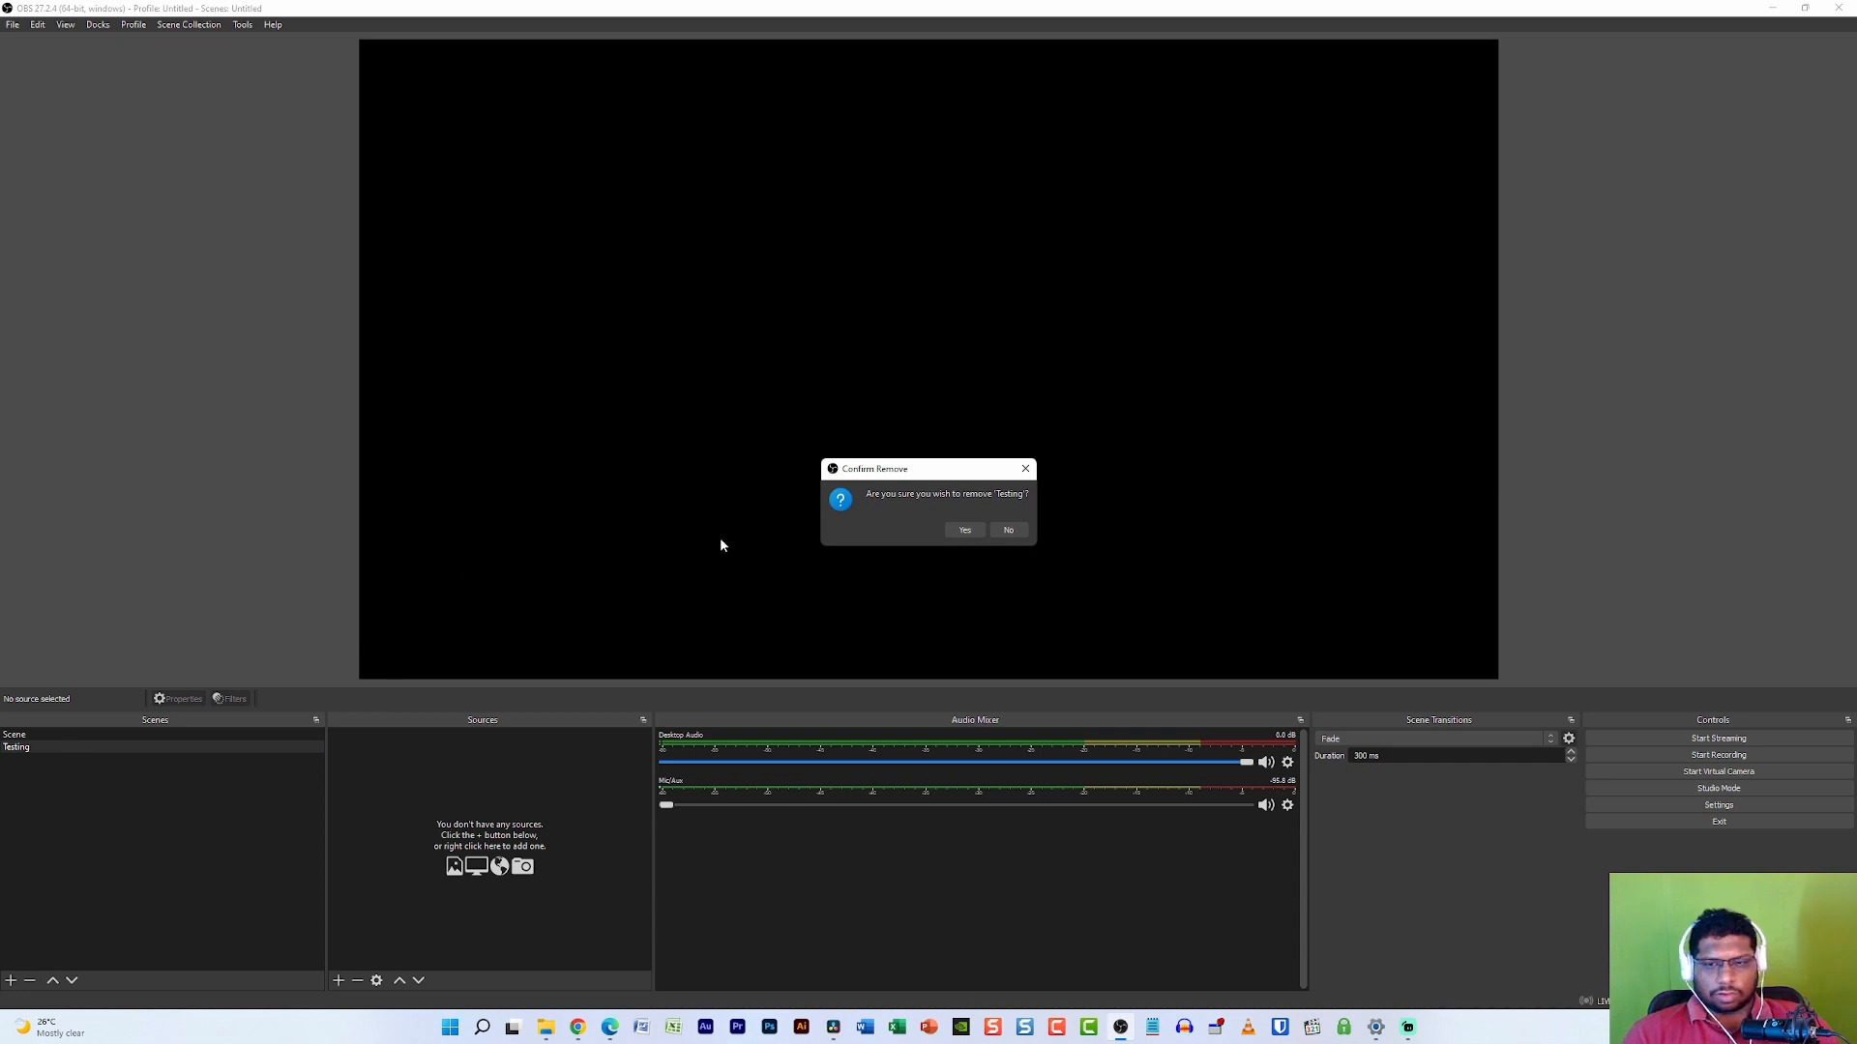
left_click(950, 531)
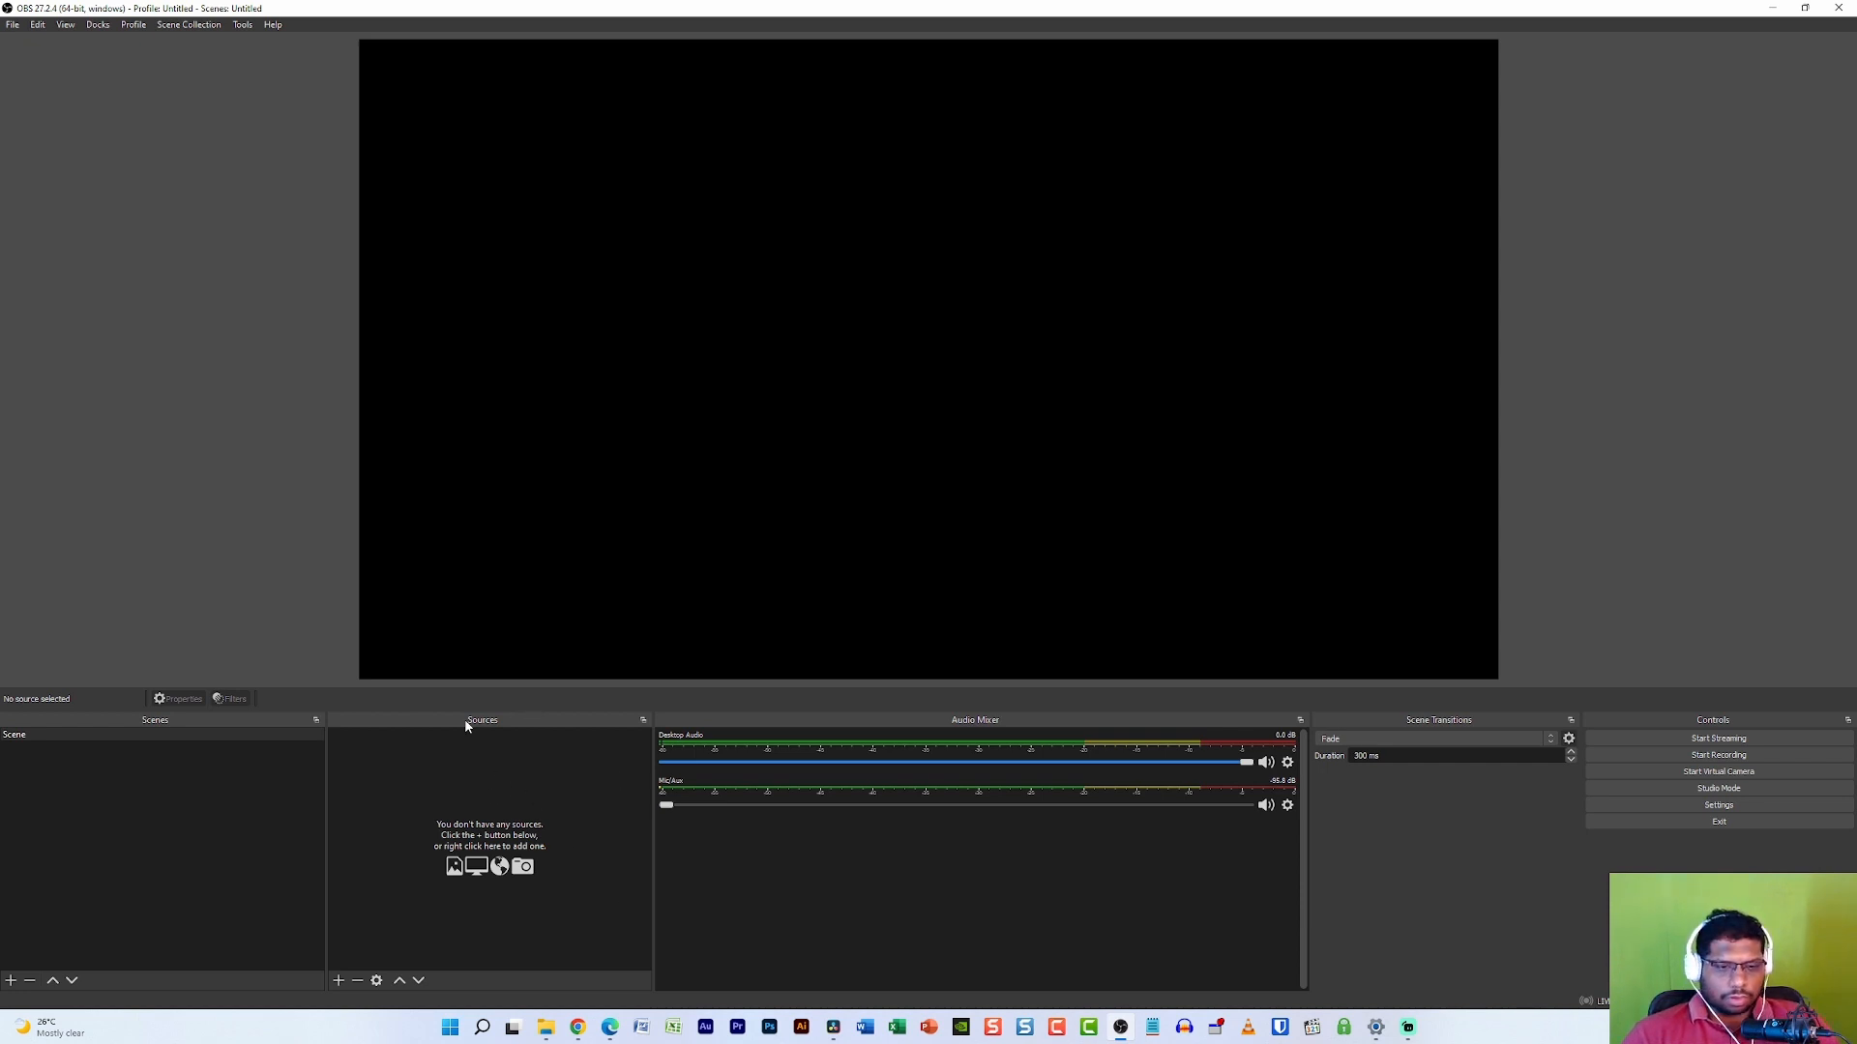
left_click_drag(470, 711, 474, 826)
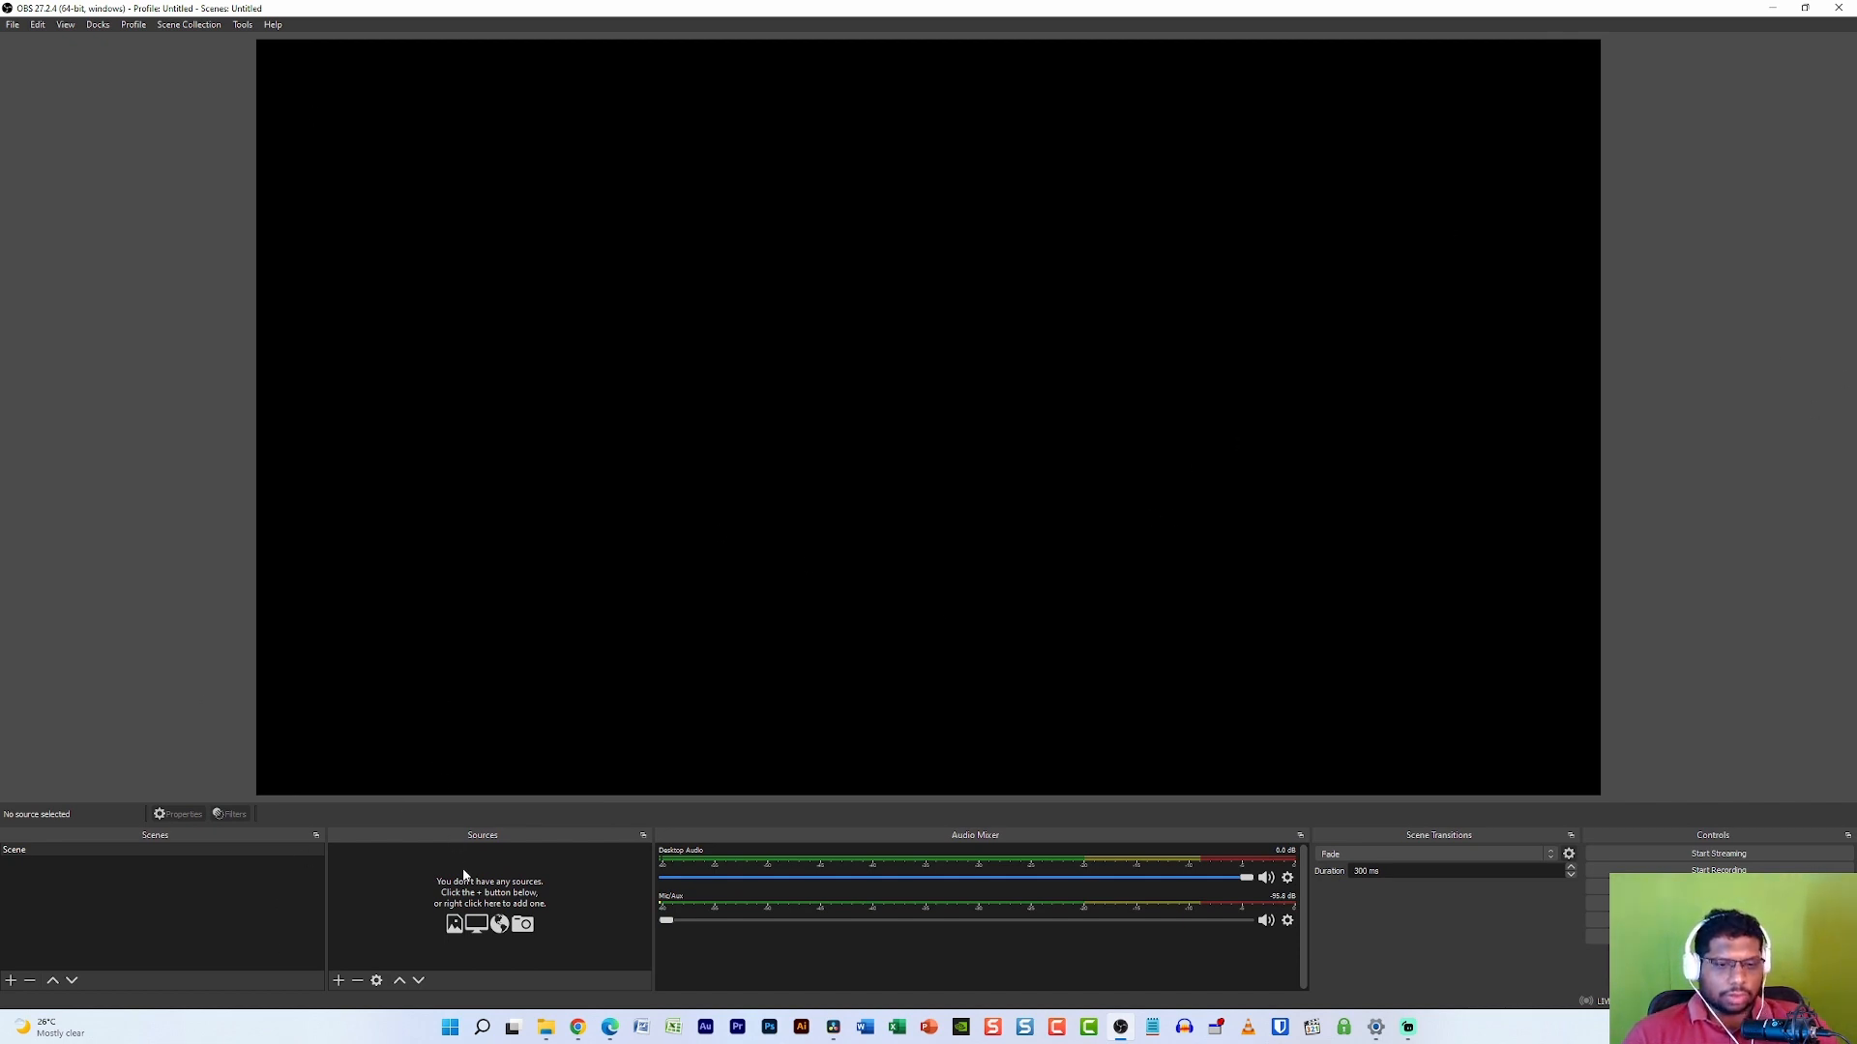
Add a new visible Window Capture source to the scene under its default name
left_click(339, 982)
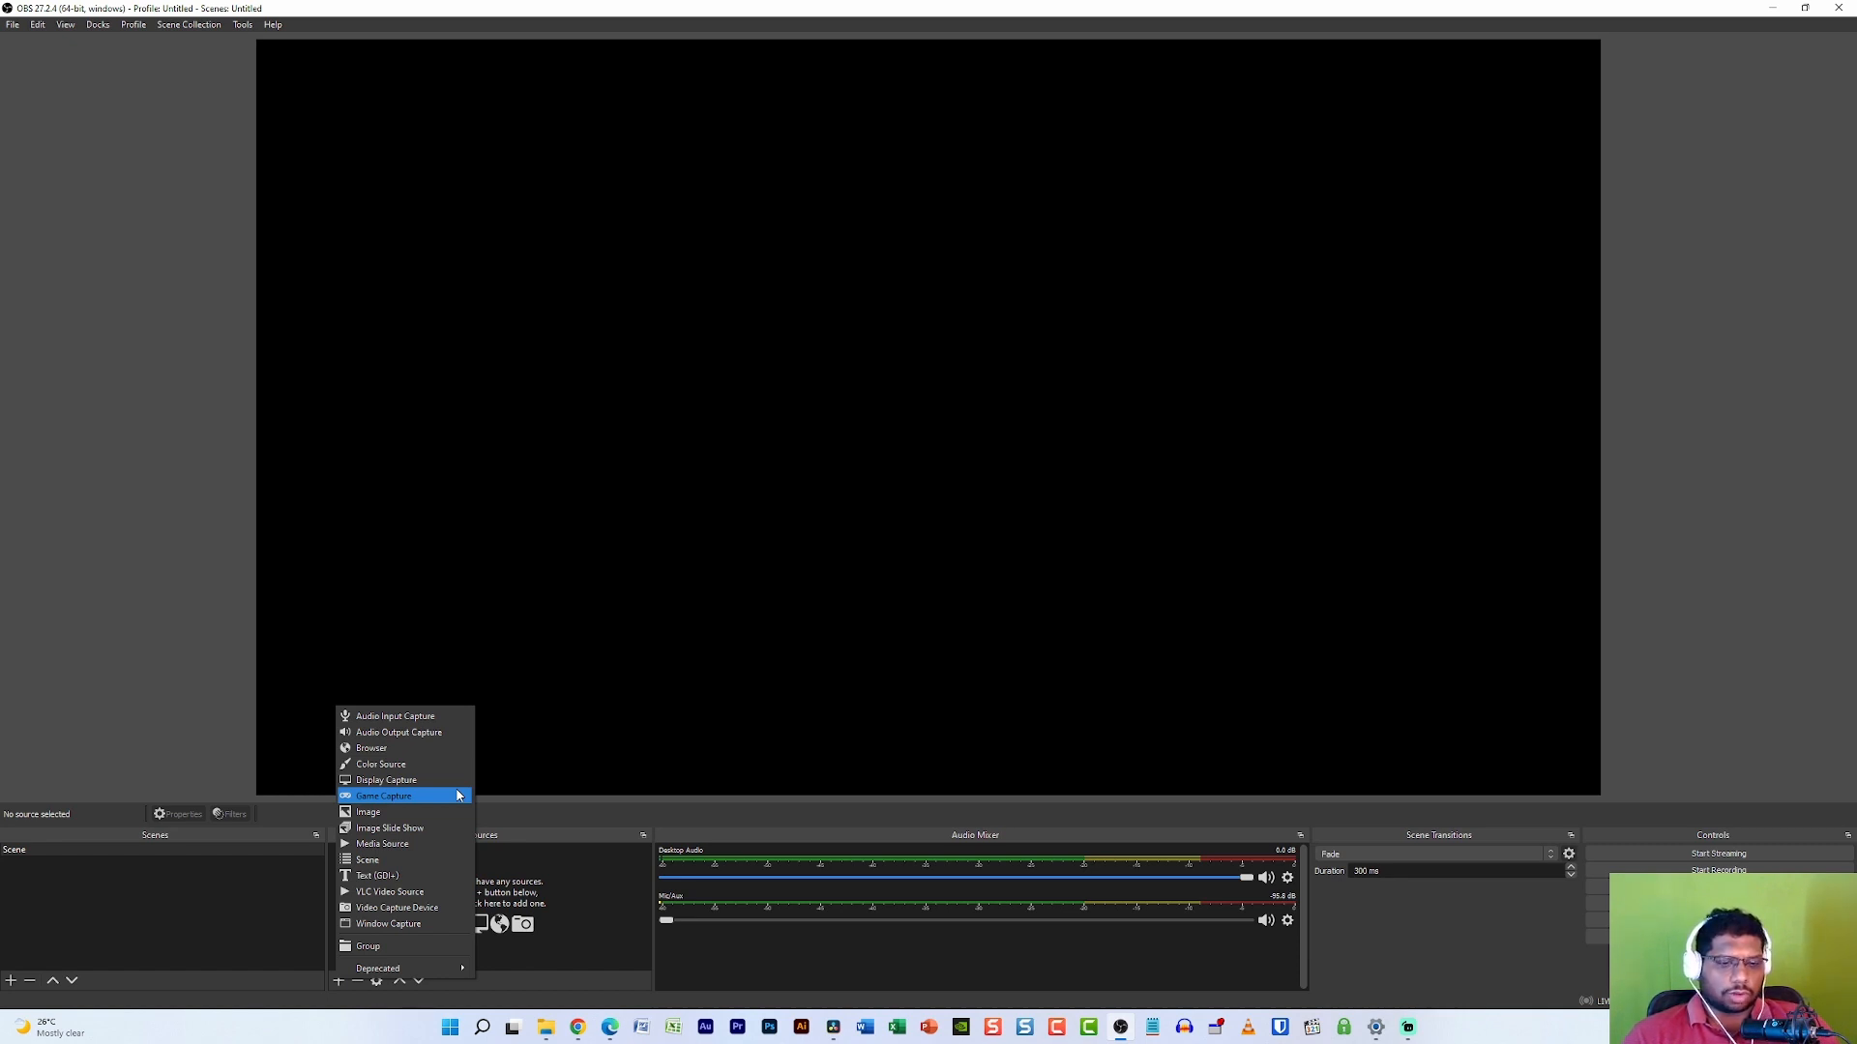
left_click(376, 925)
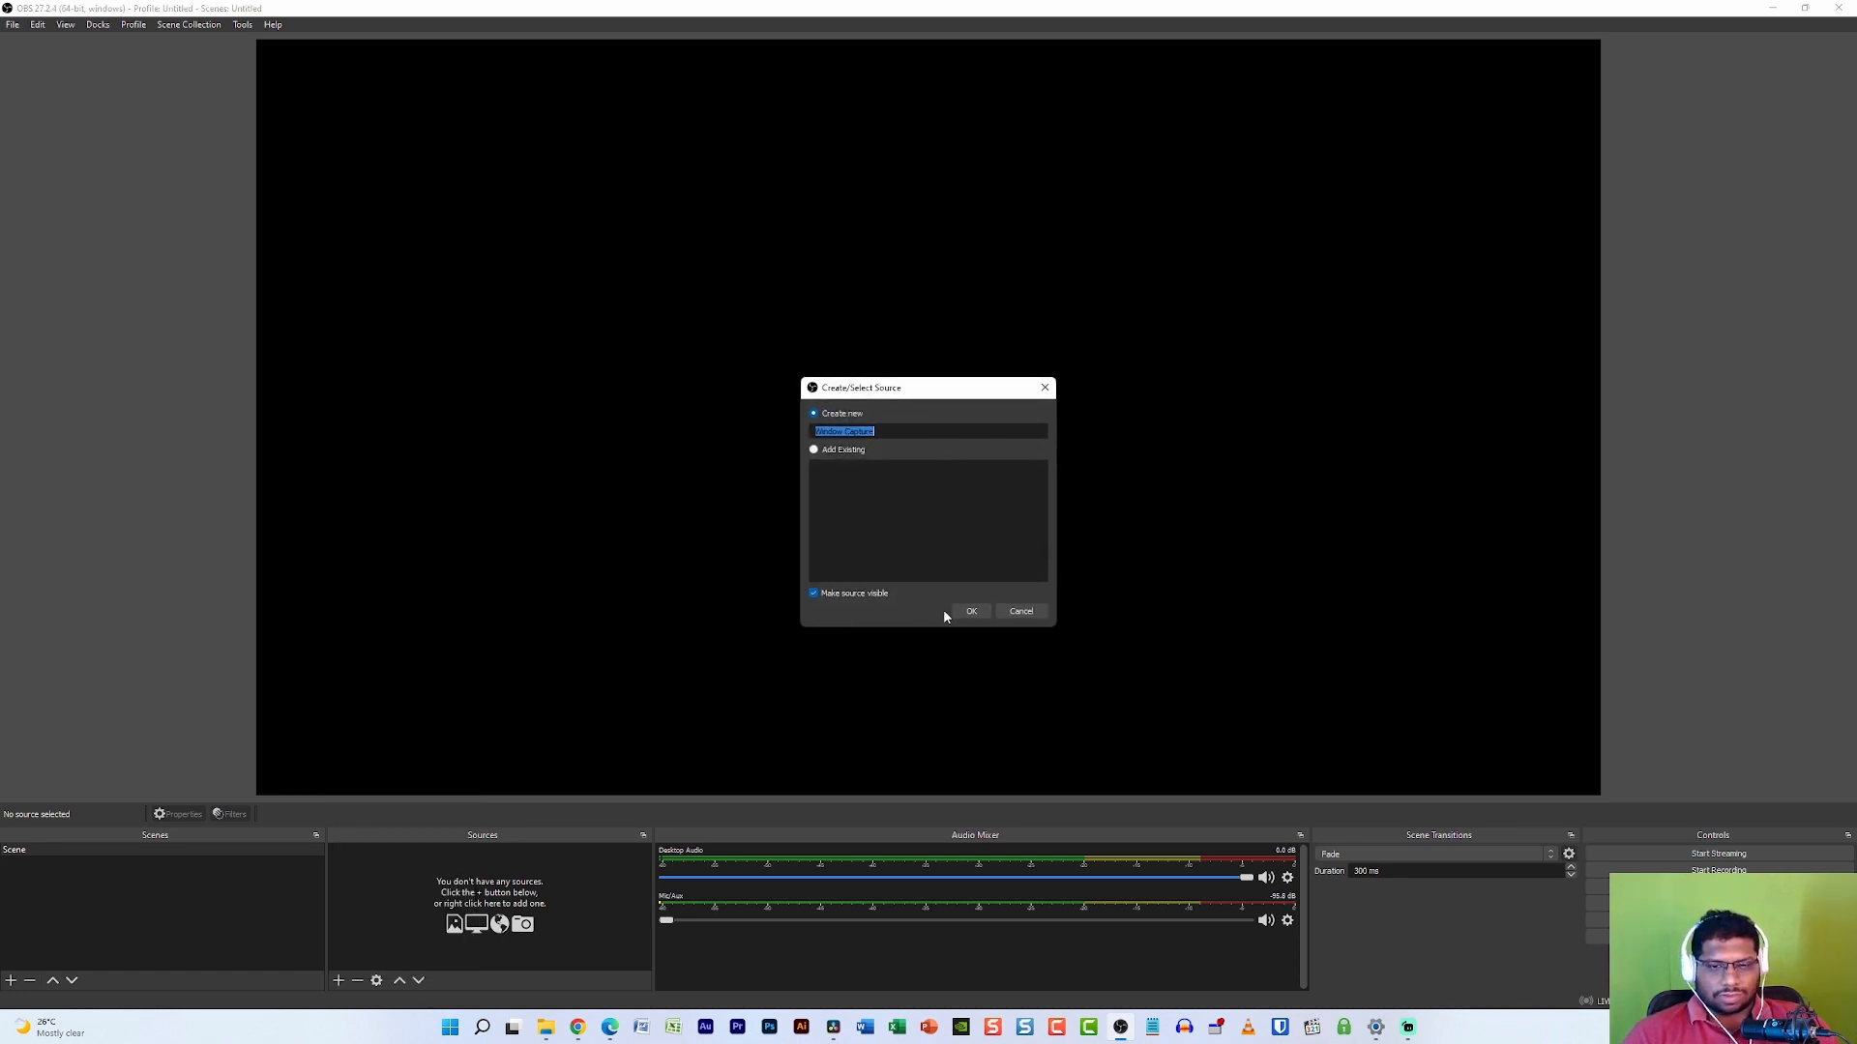
left_click(970, 612)
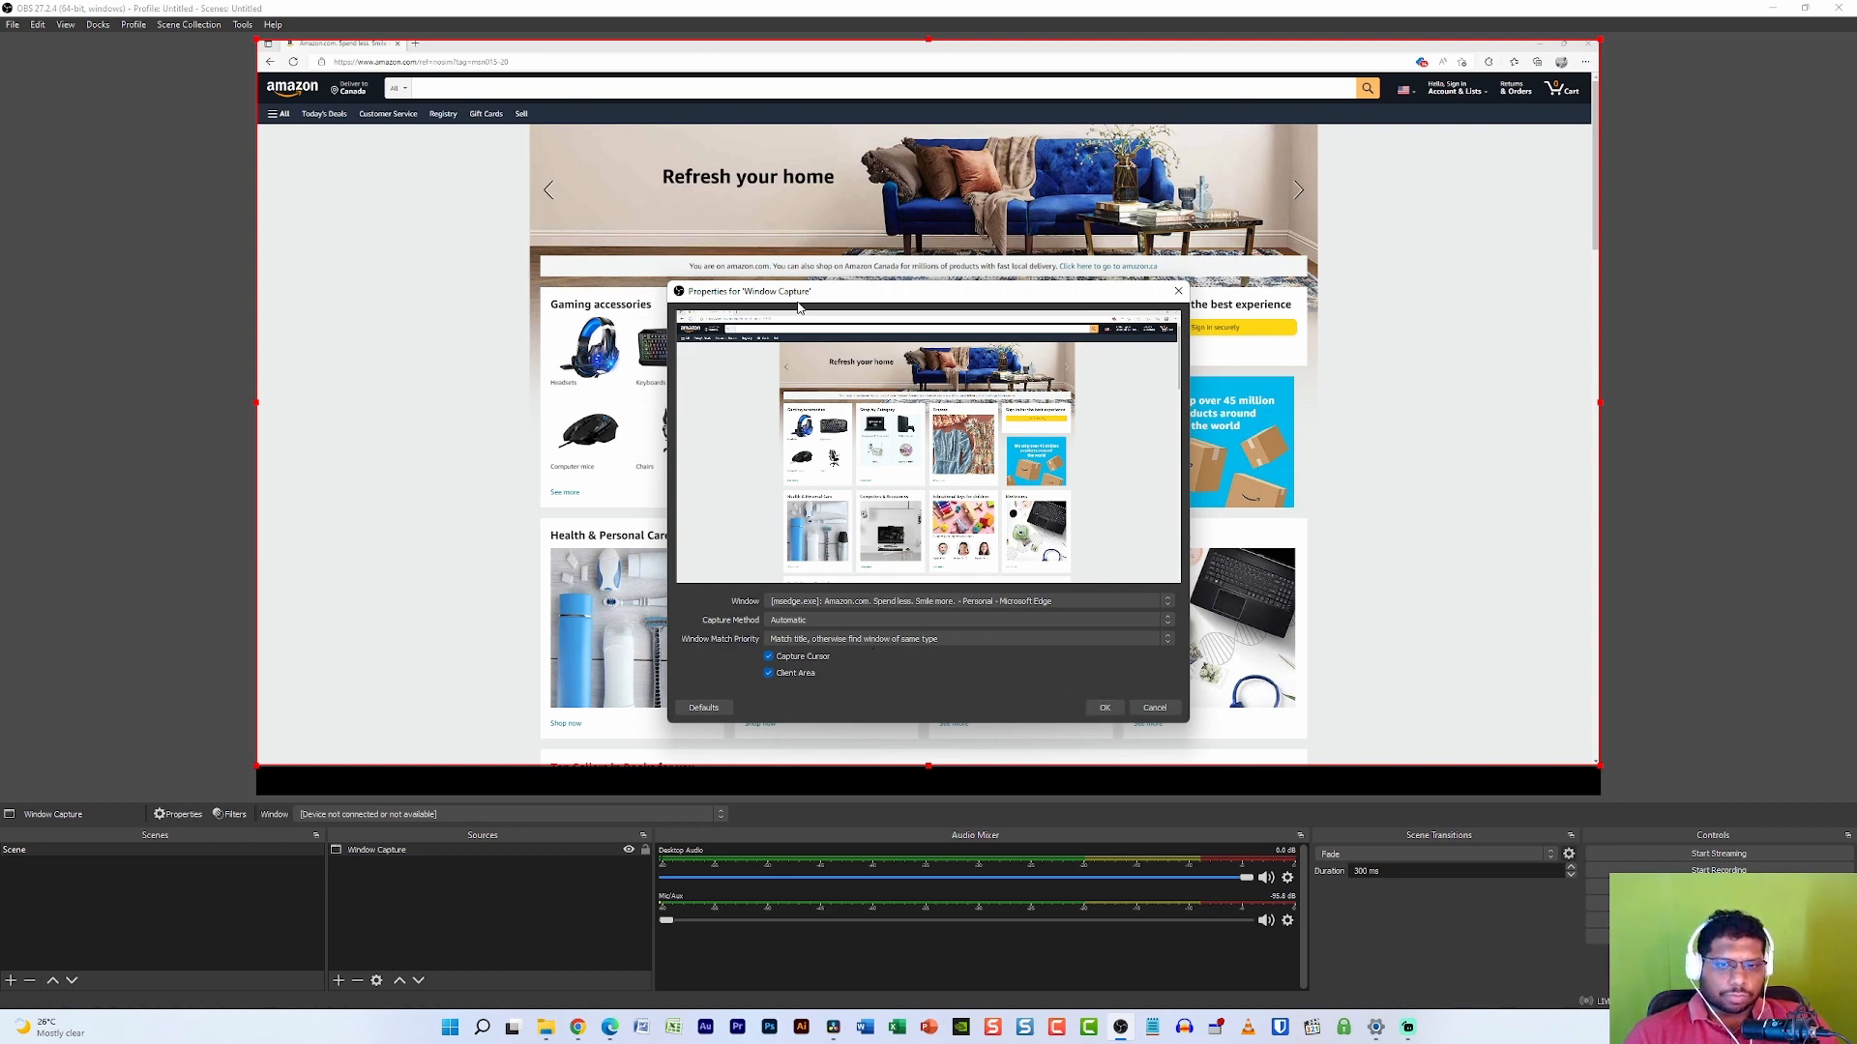
Select the Amazon.com page in Microsoft Edge as the window to capture
left_click_drag(798, 295, 691, 280)
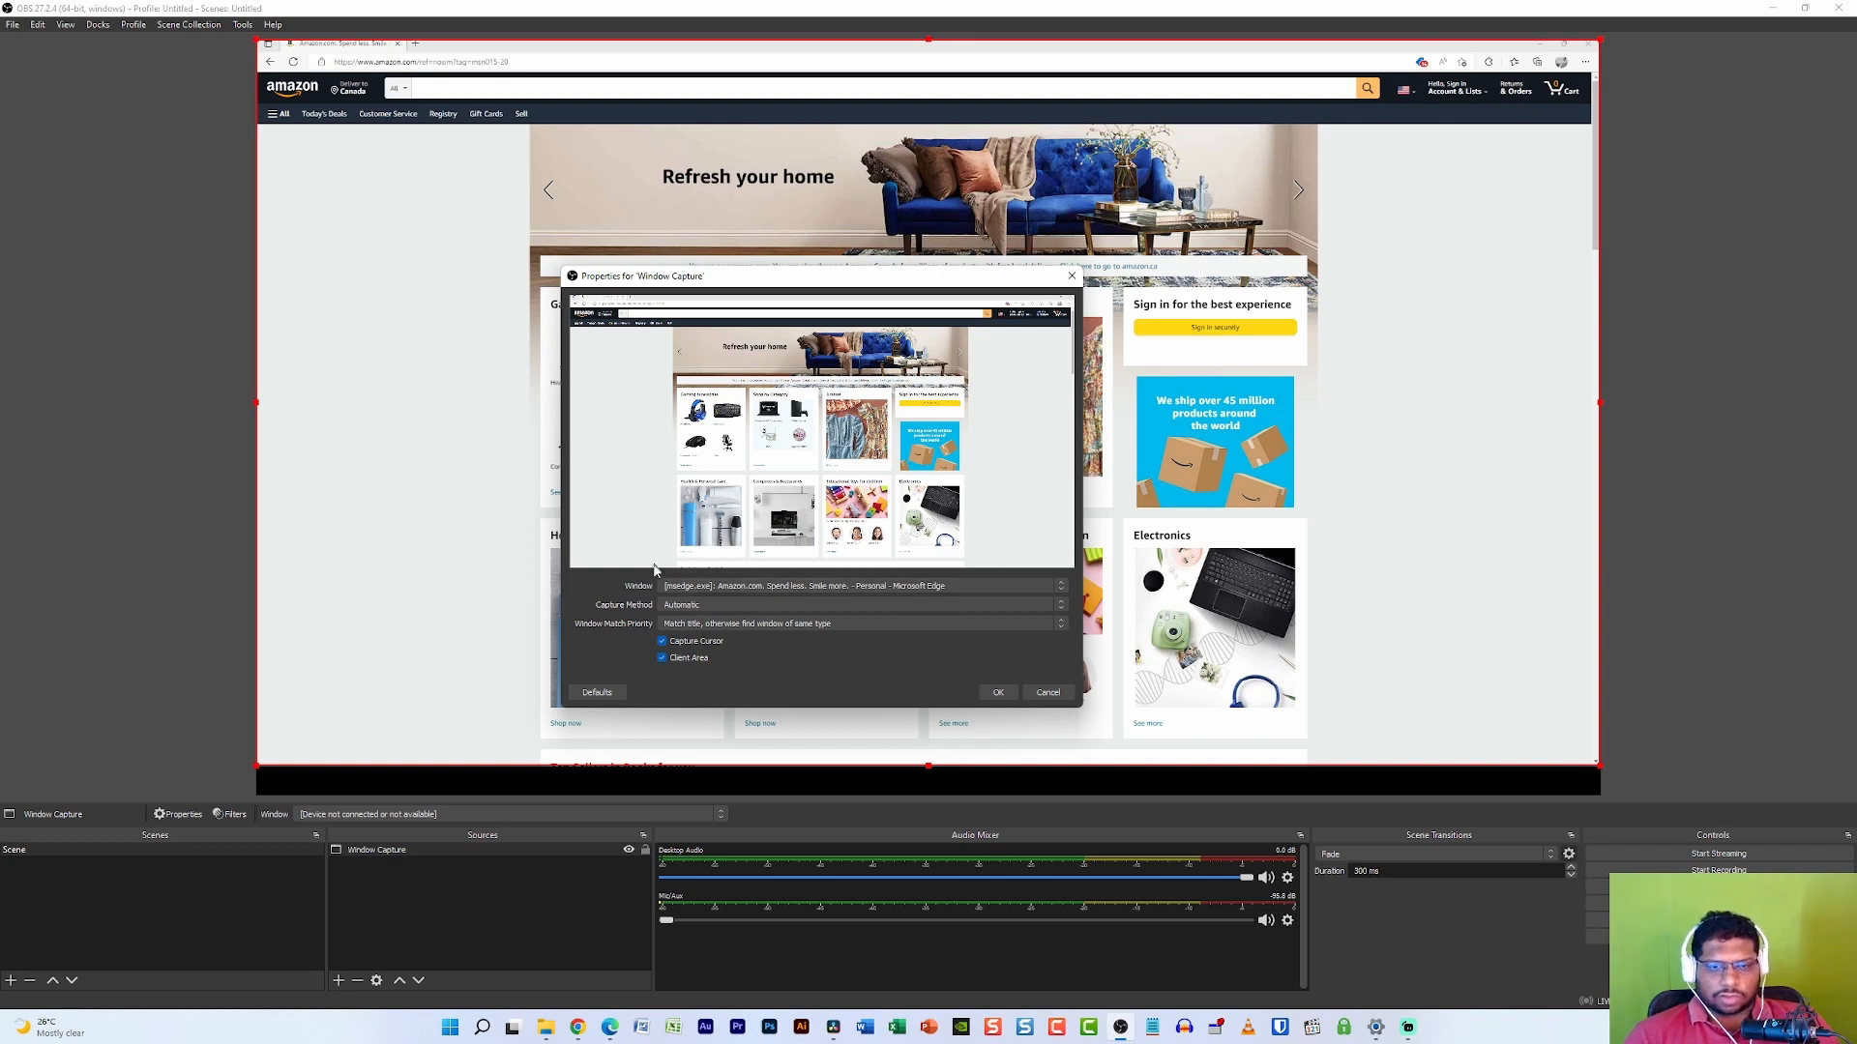
left_click(808, 587)
left_click(599, 579)
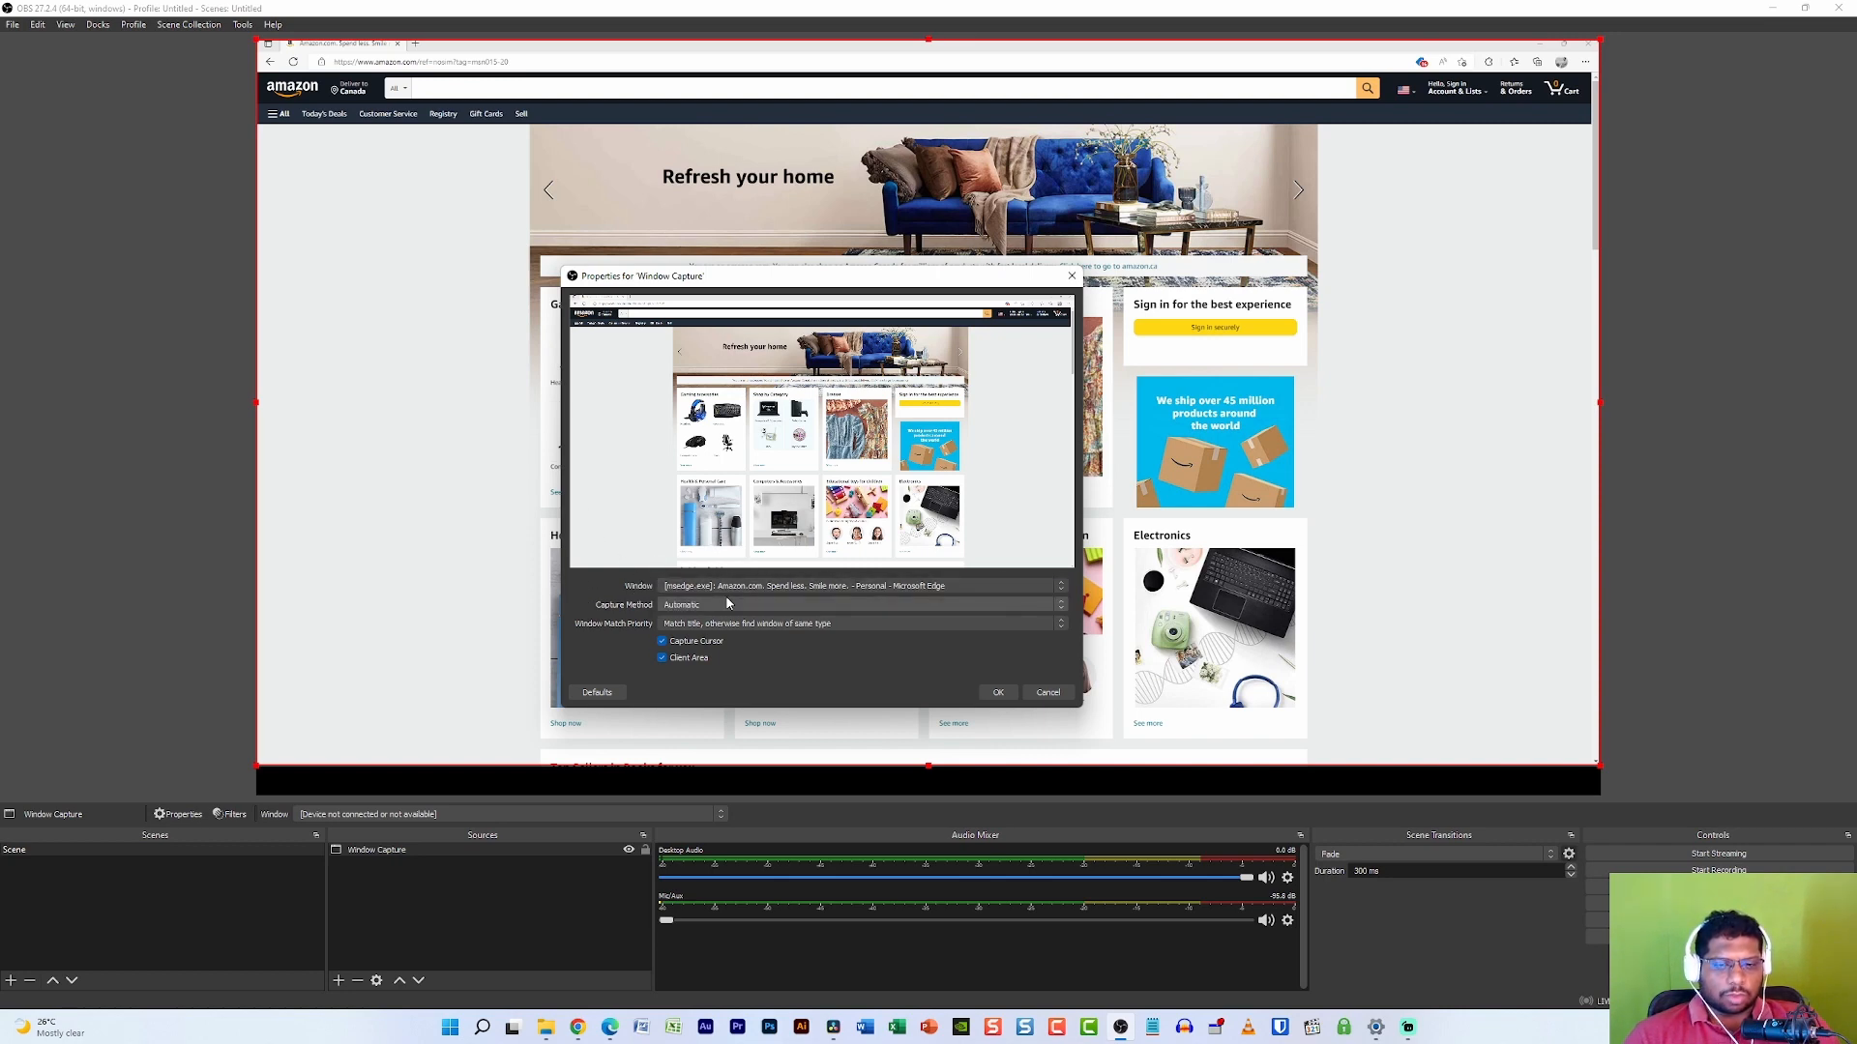
left_click(742, 590)
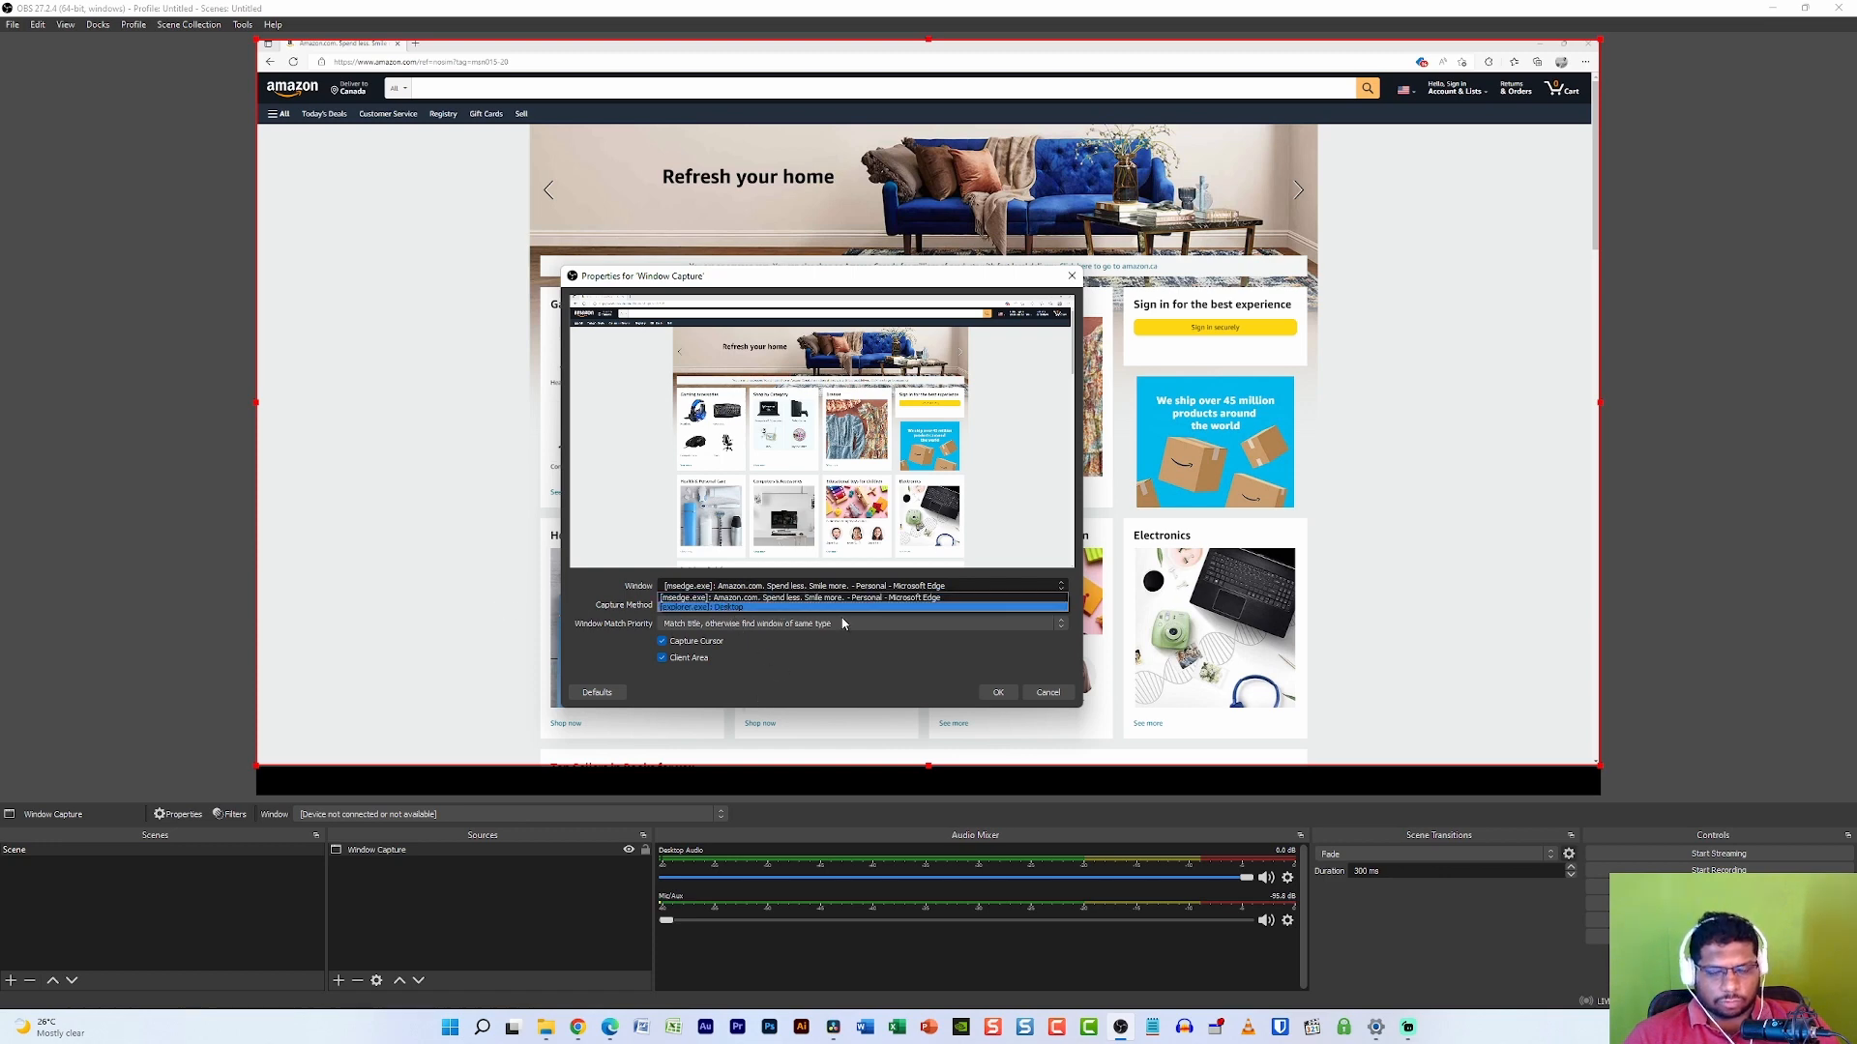
left_click(716, 589)
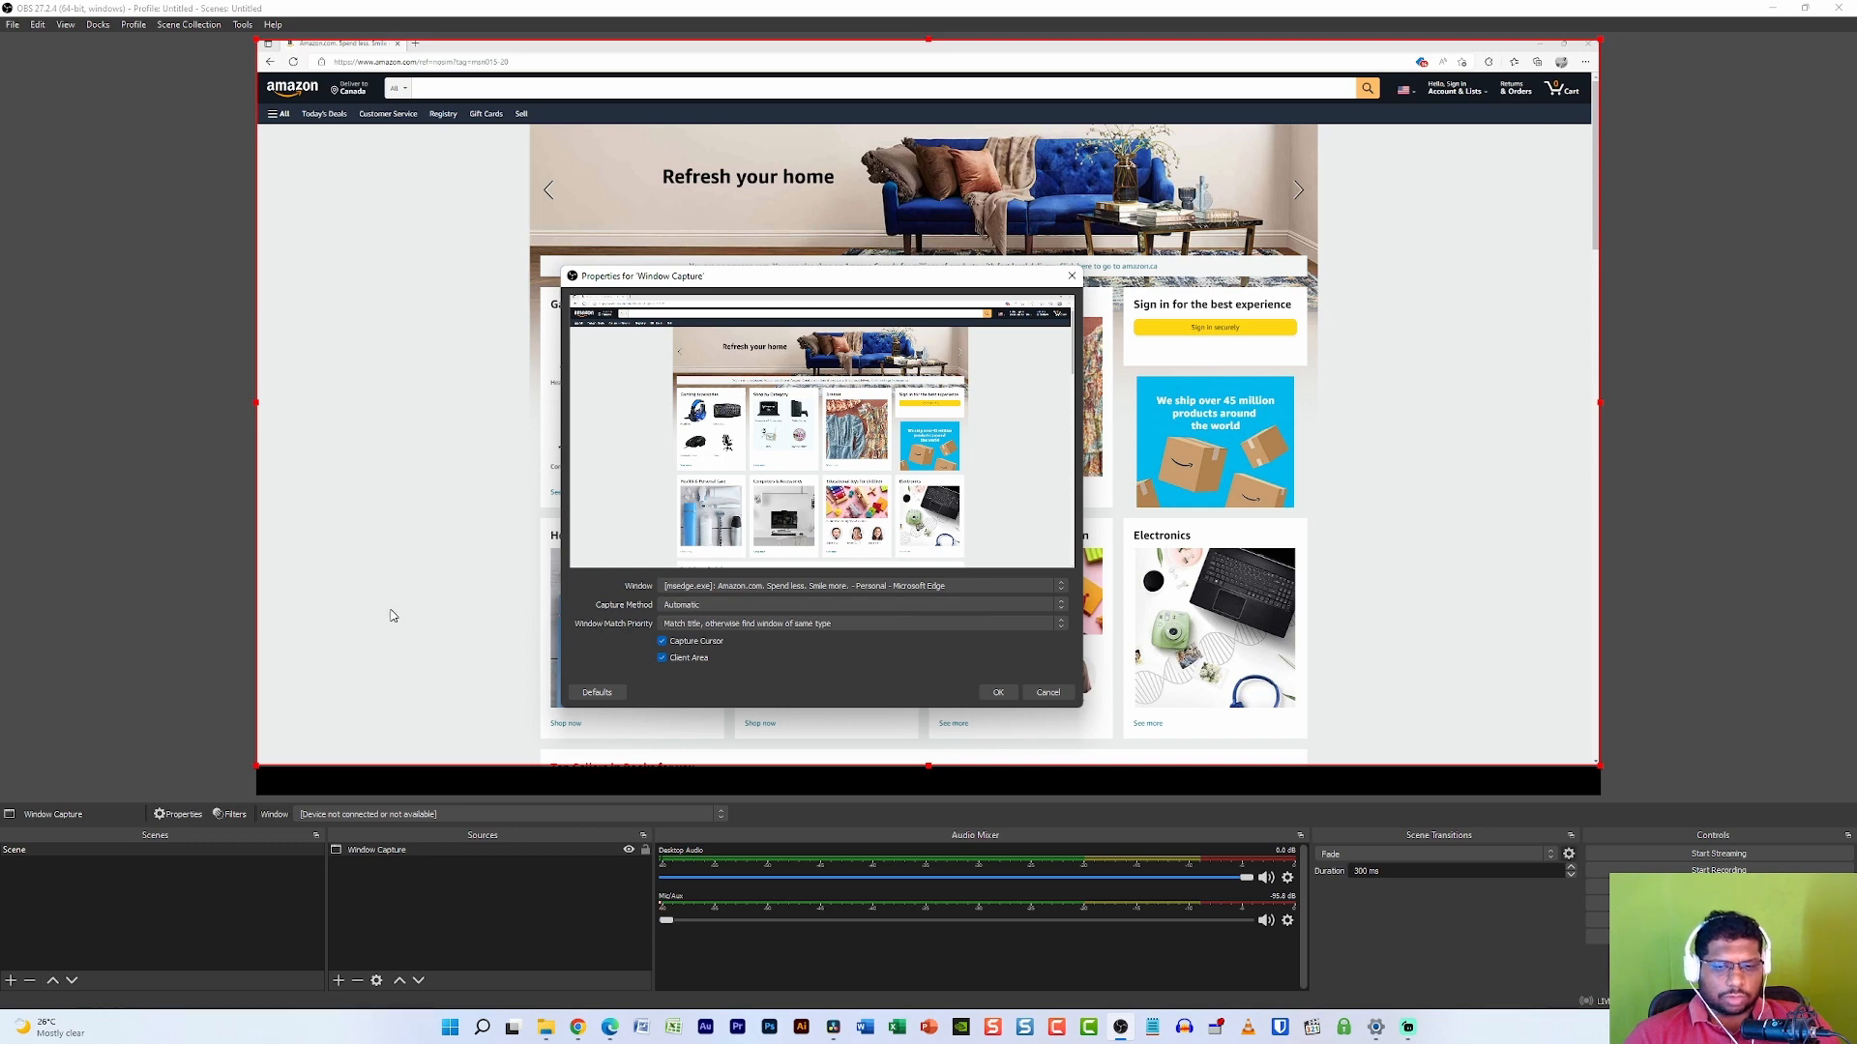
Use the Automatic capture method, review the window match priority options, and accept the Window Capture properties
left_click(695, 609)
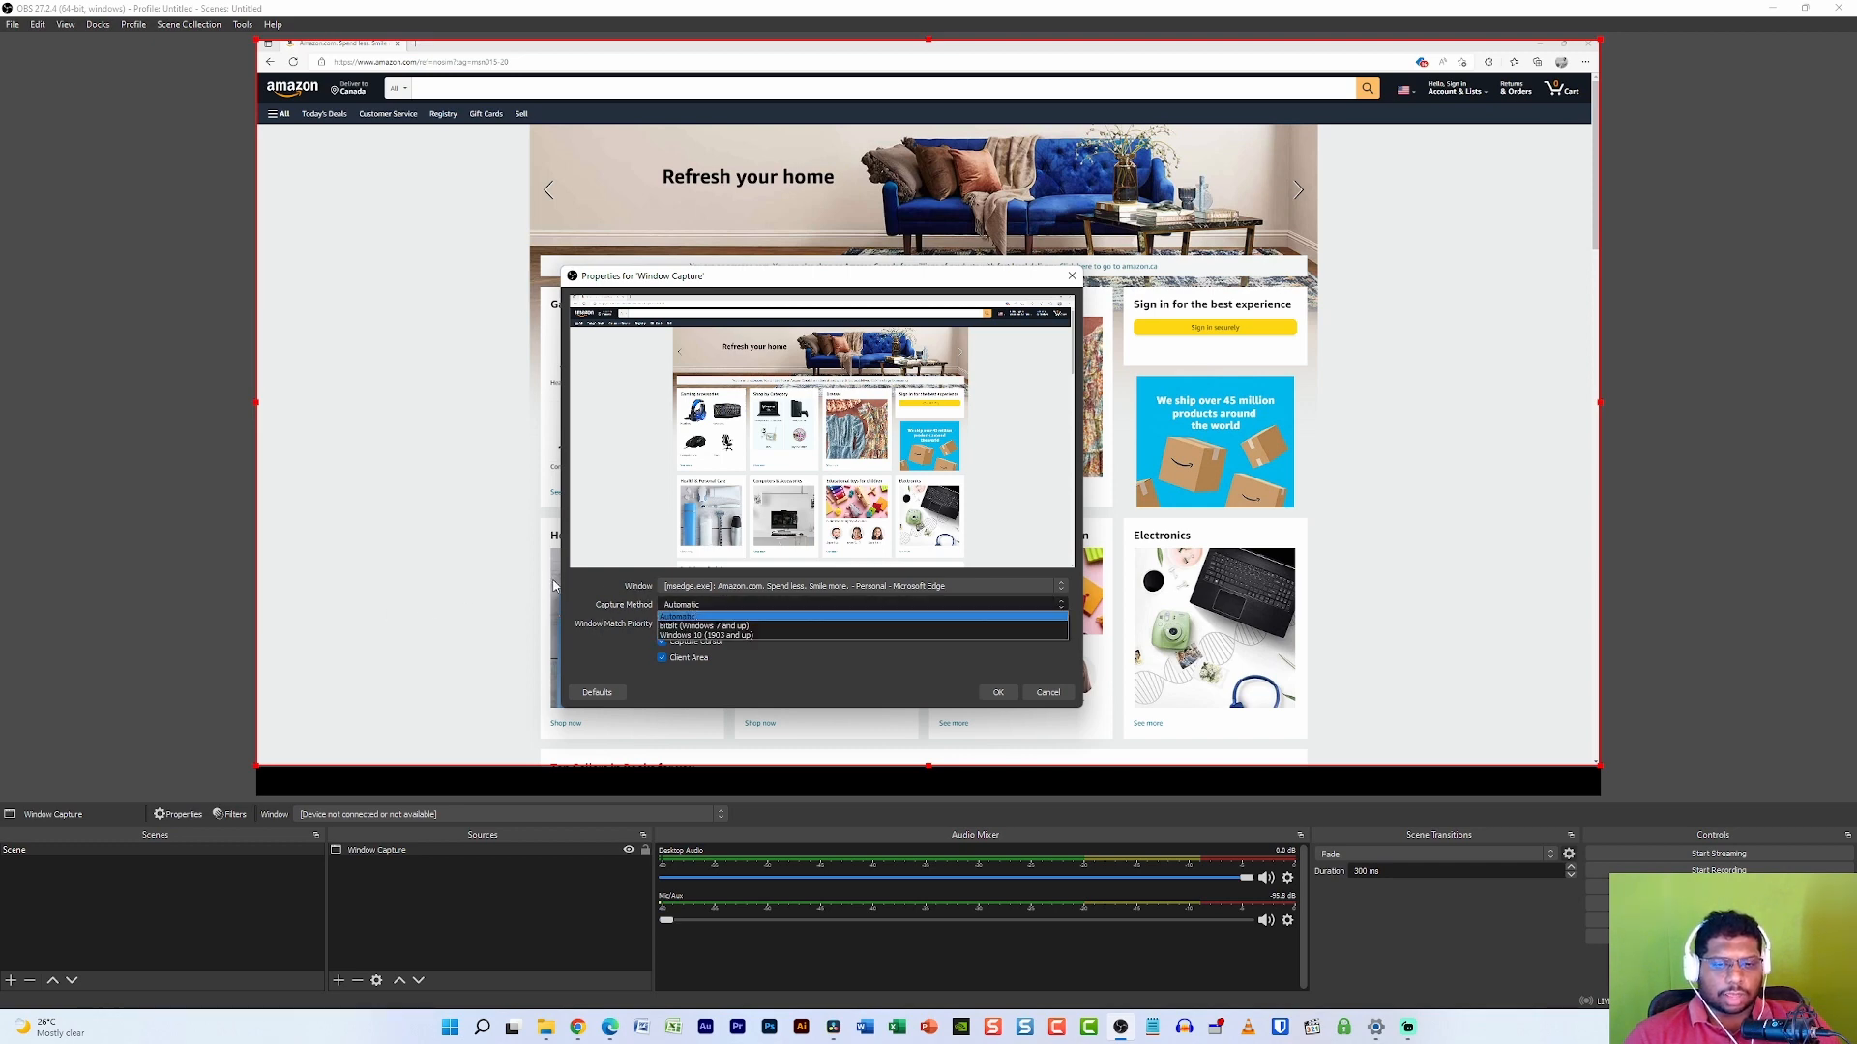
left_click(682, 616)
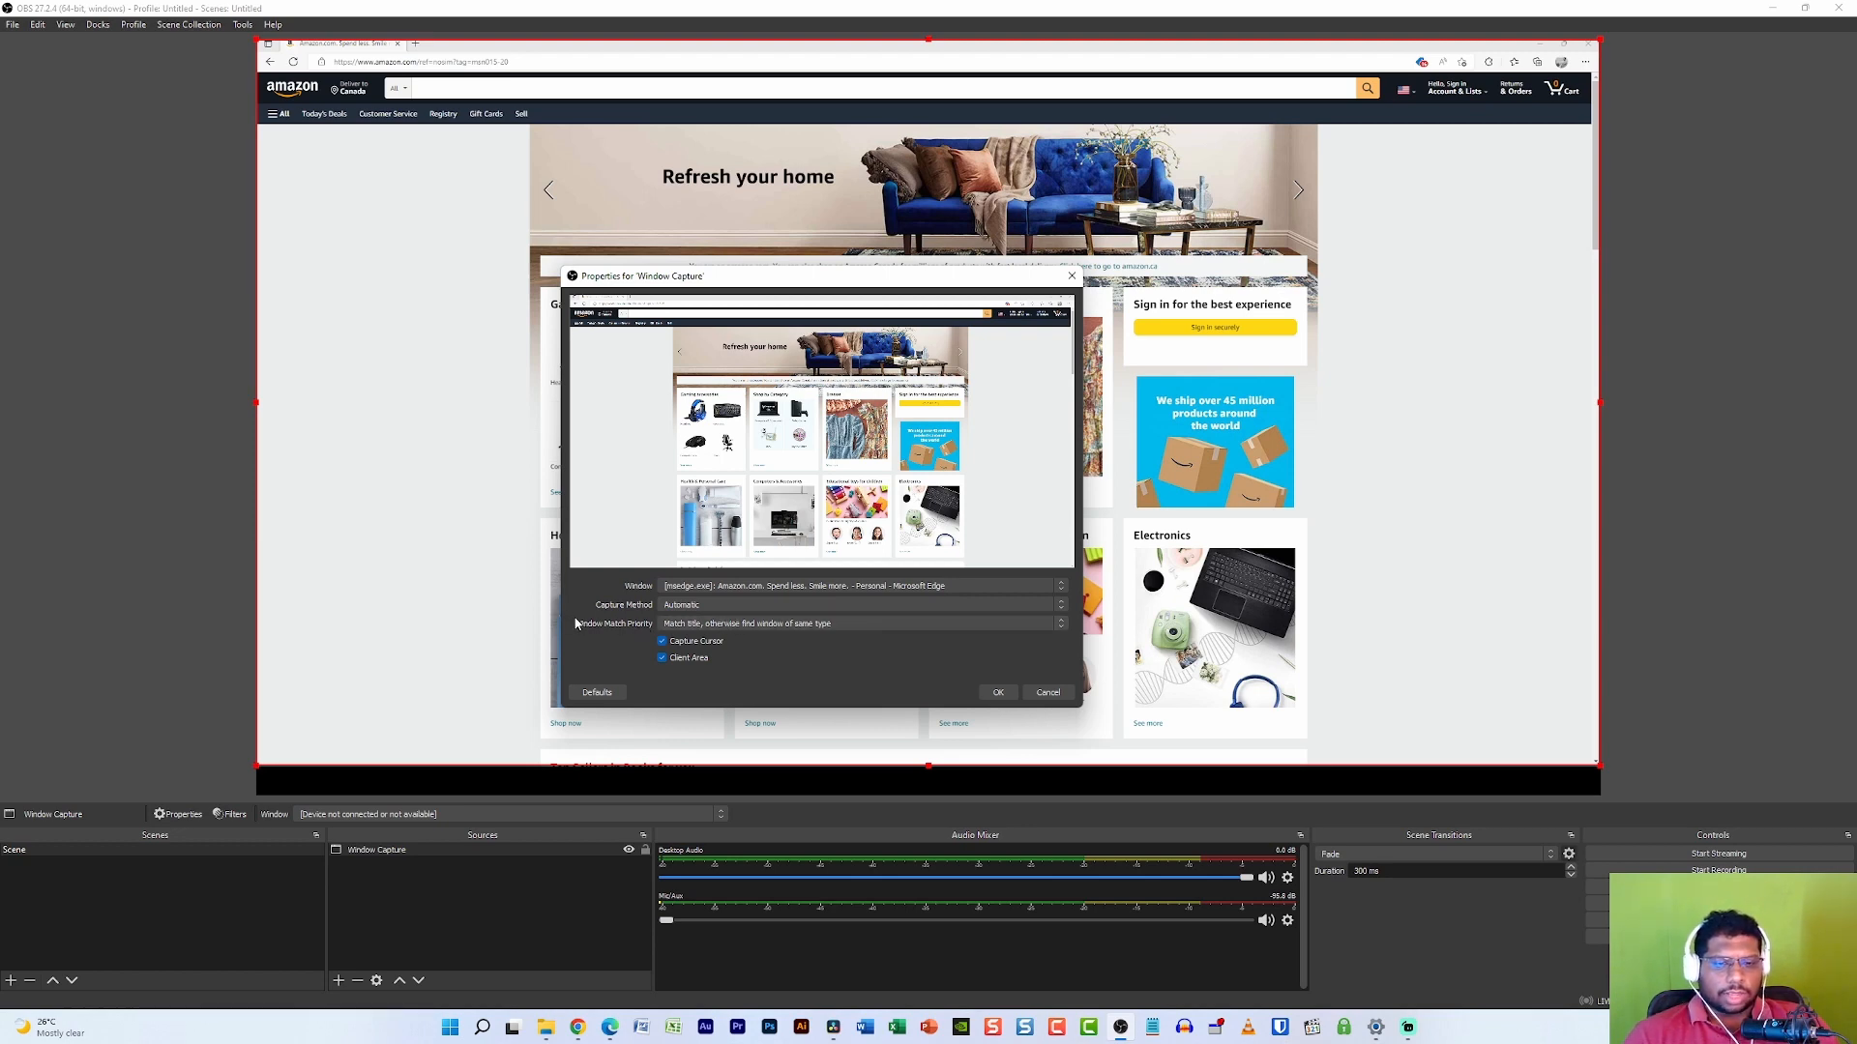
left_click(705, 624)
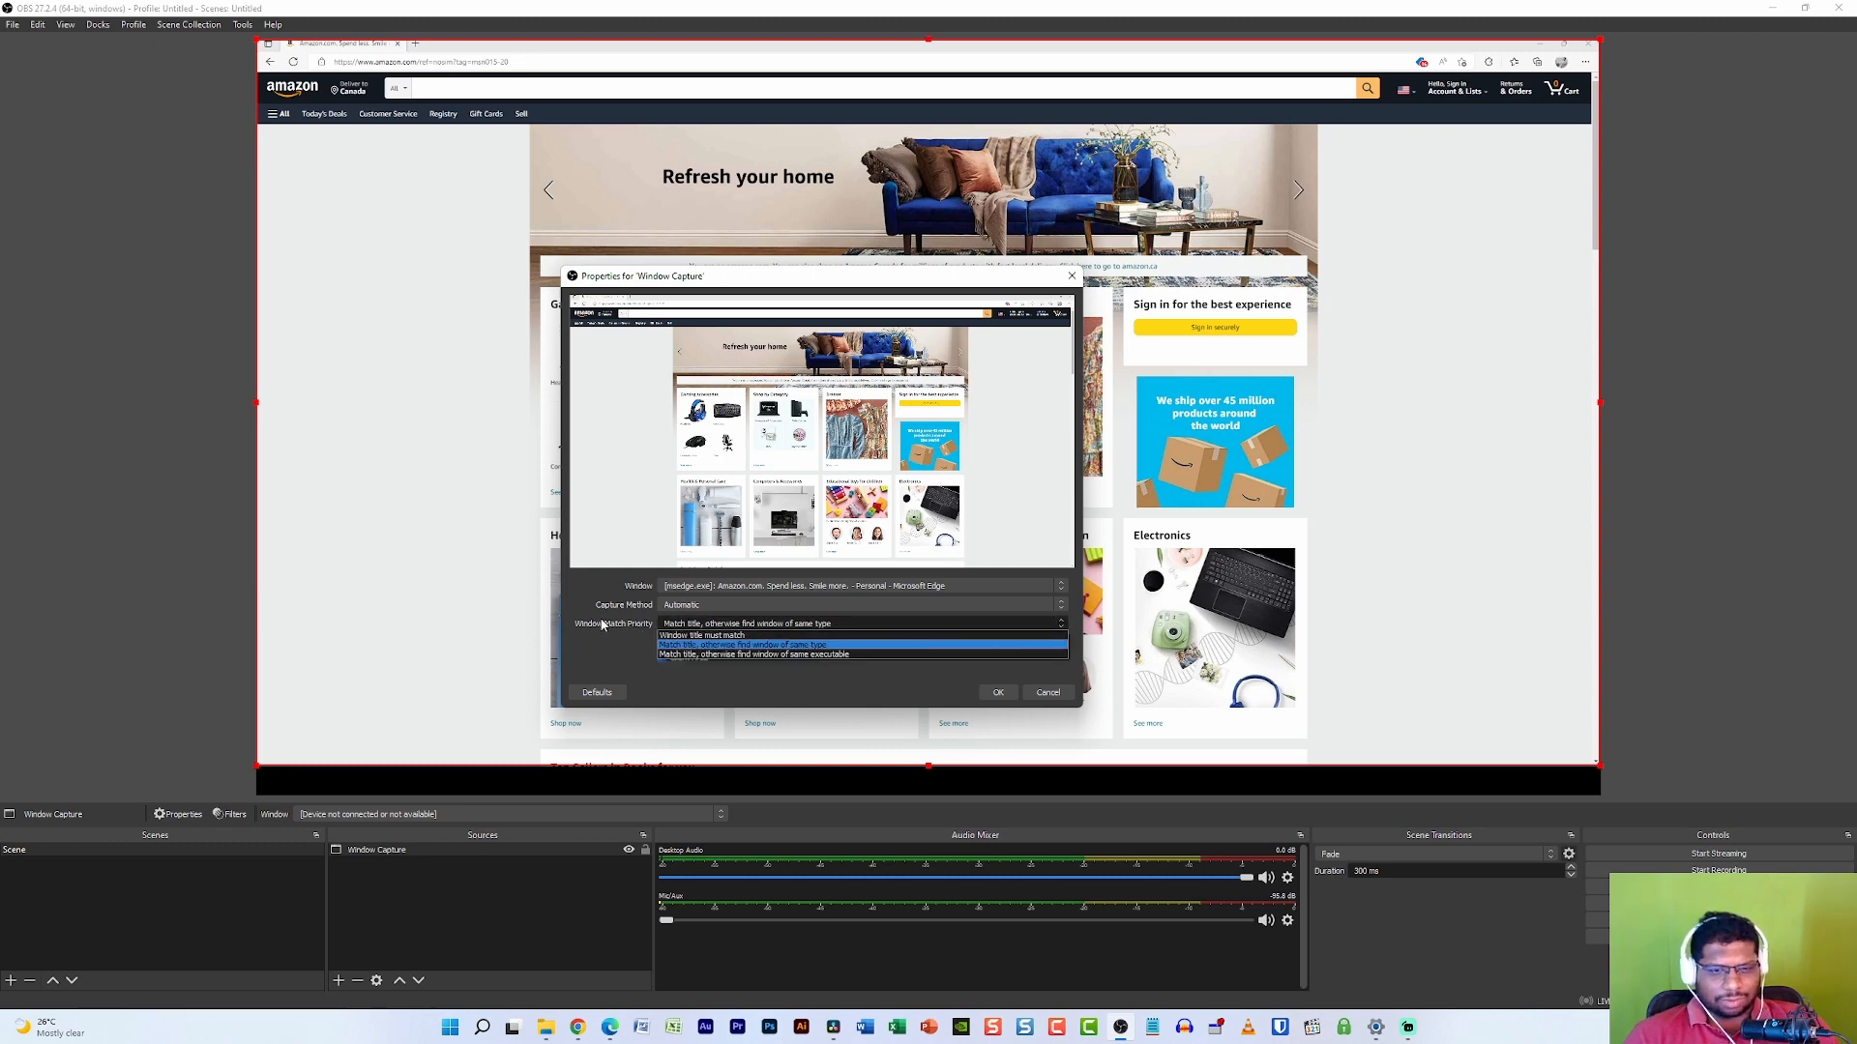
left_click(601, 626)
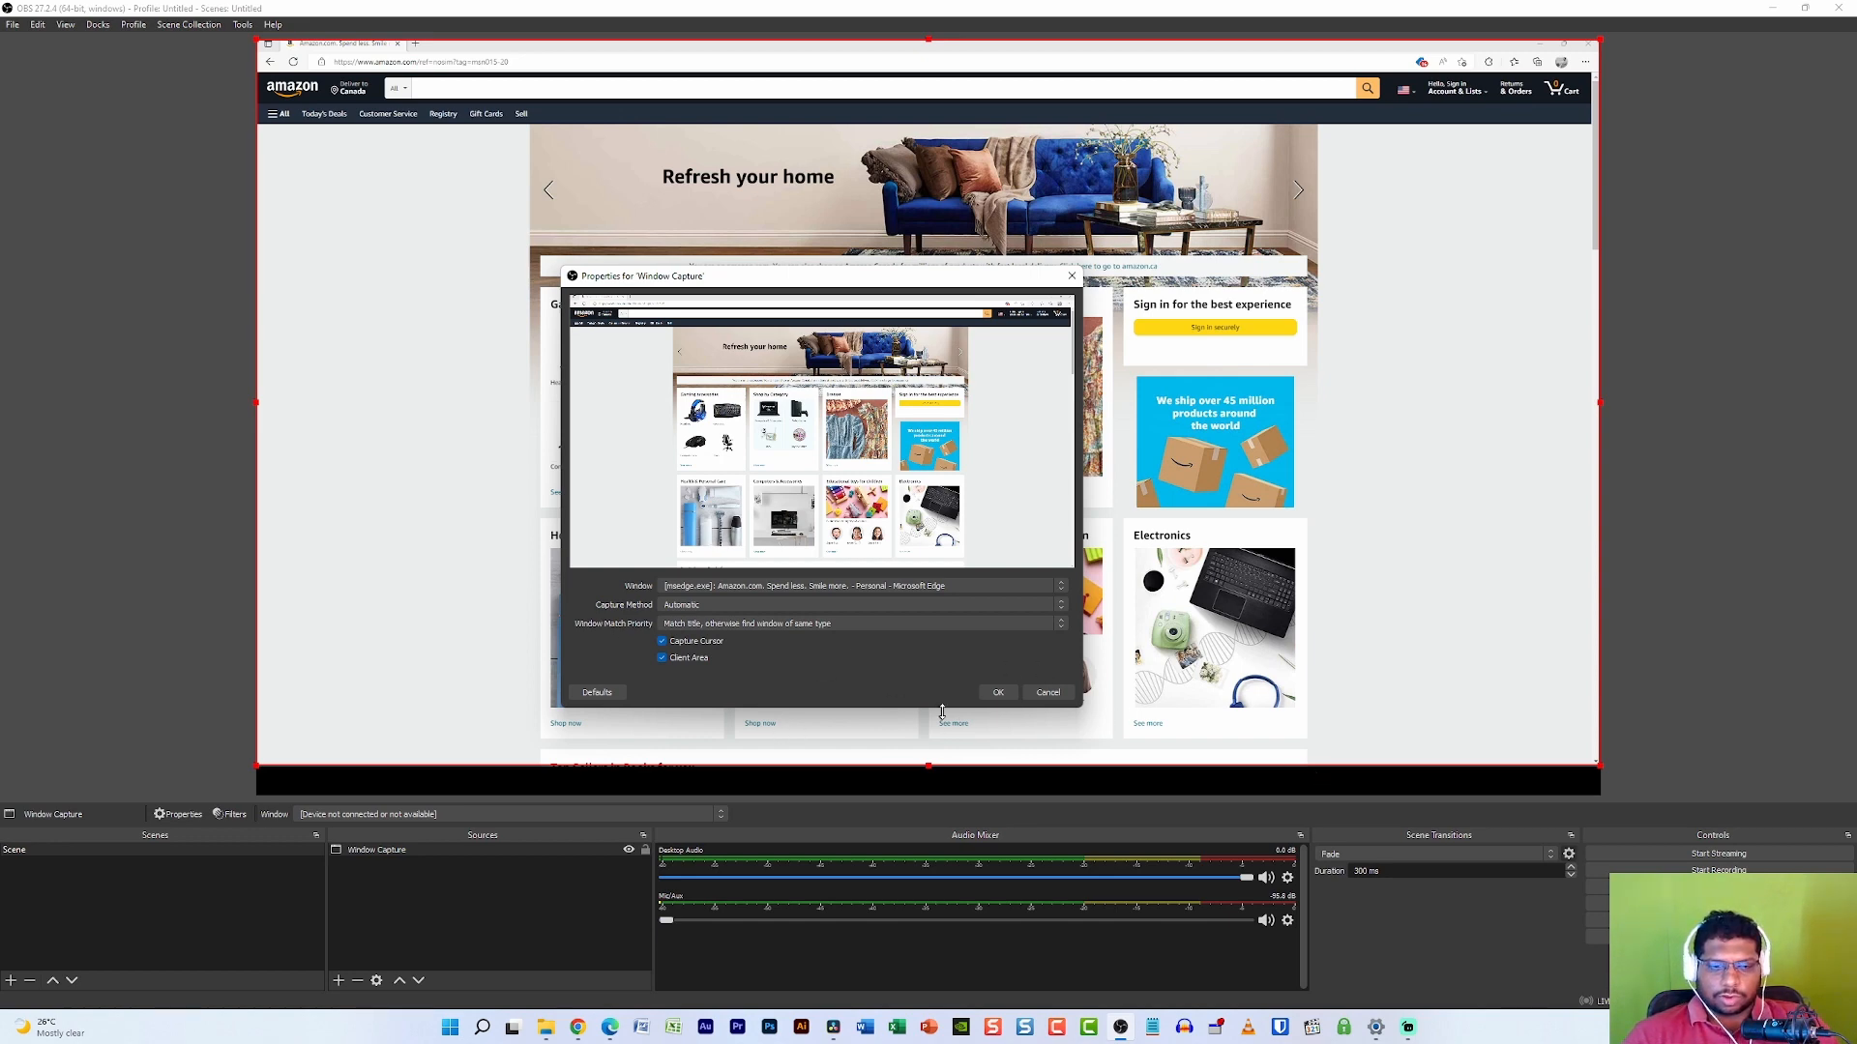
left_click(997, 692)
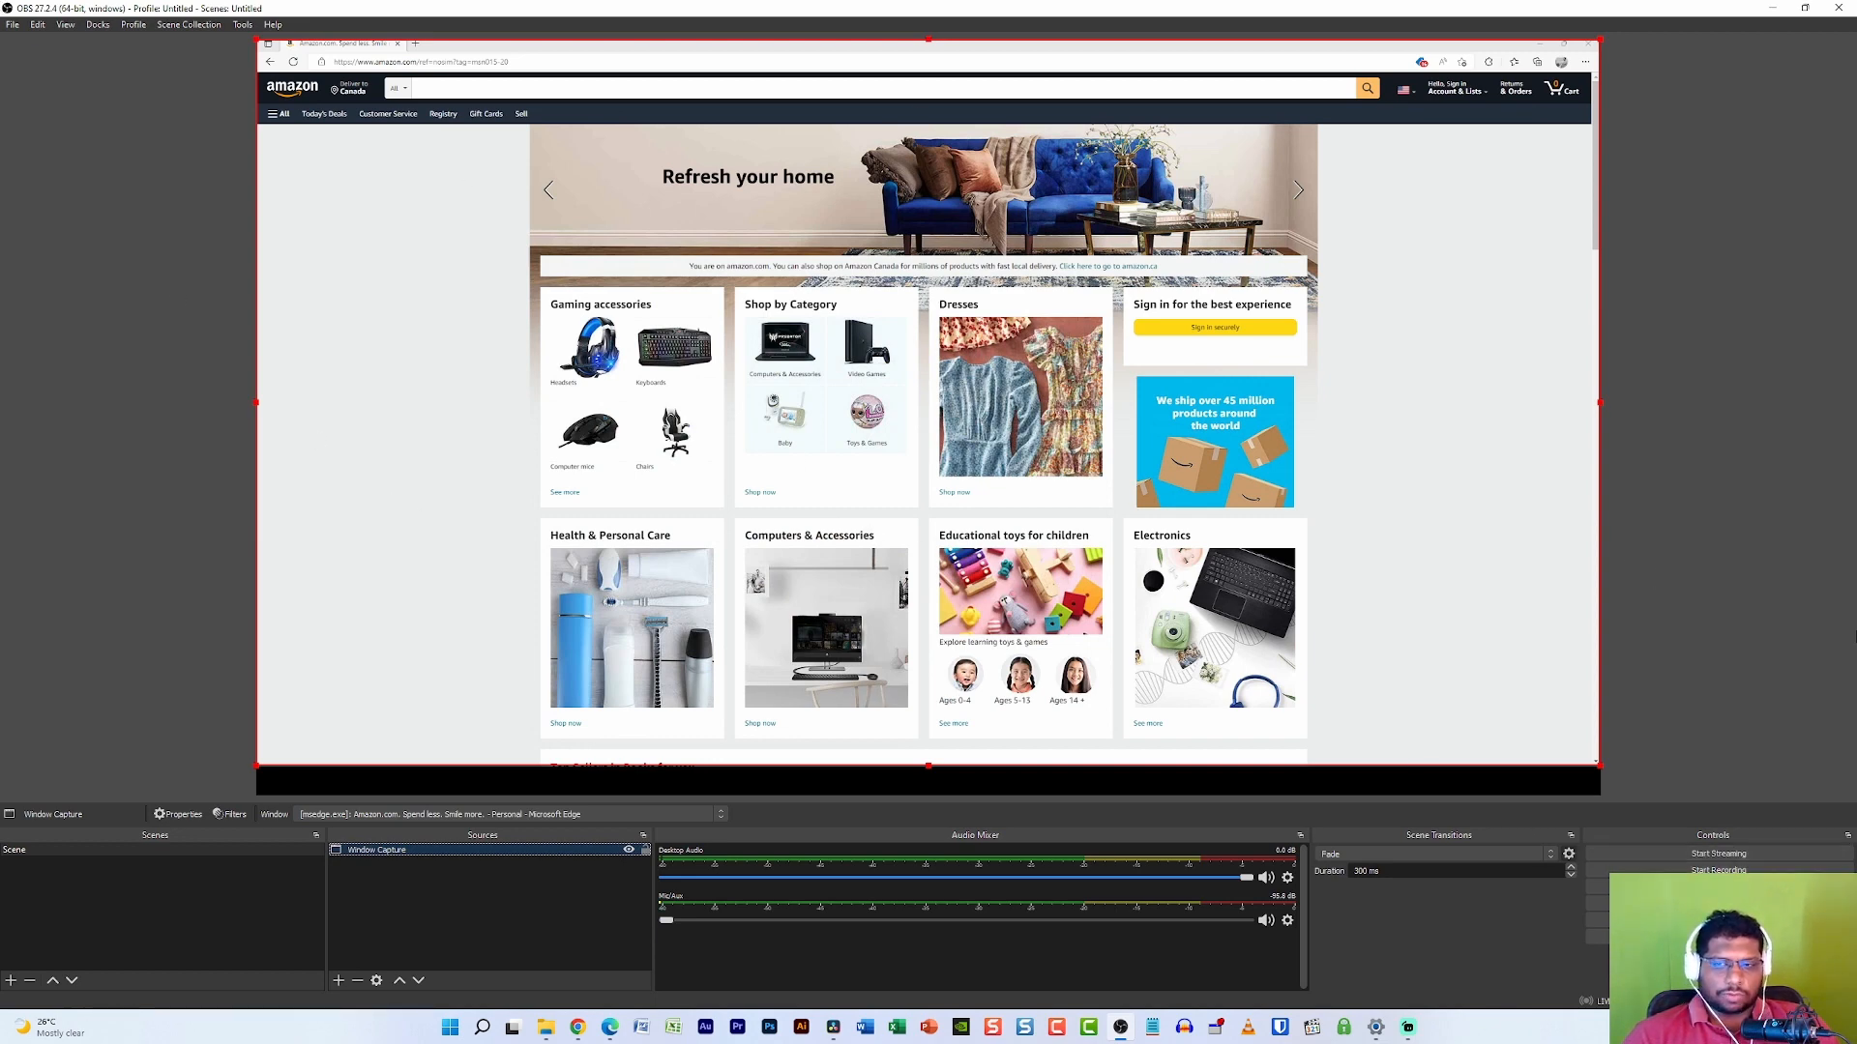
left_click(423, 903)
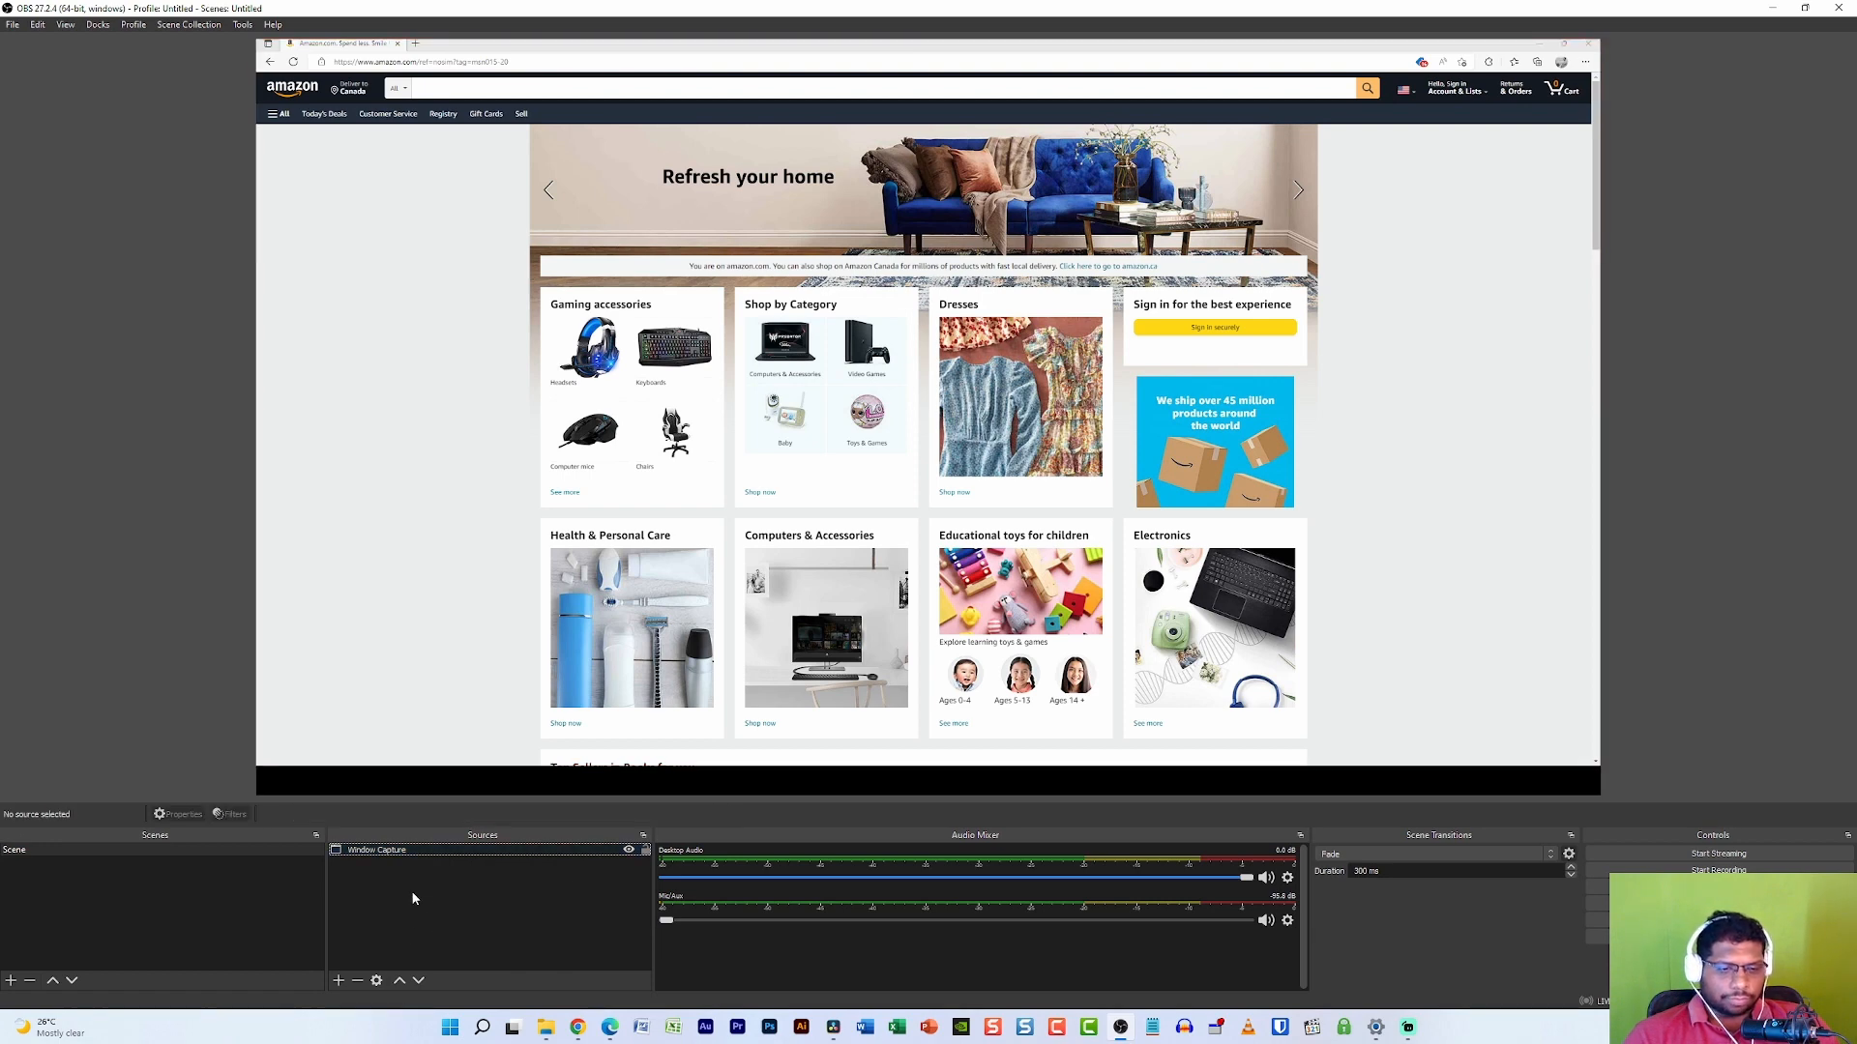
Add a new Audio Output Capture source using Speakers (Realtek(R) Audio) as its device
left_click(339, 981)
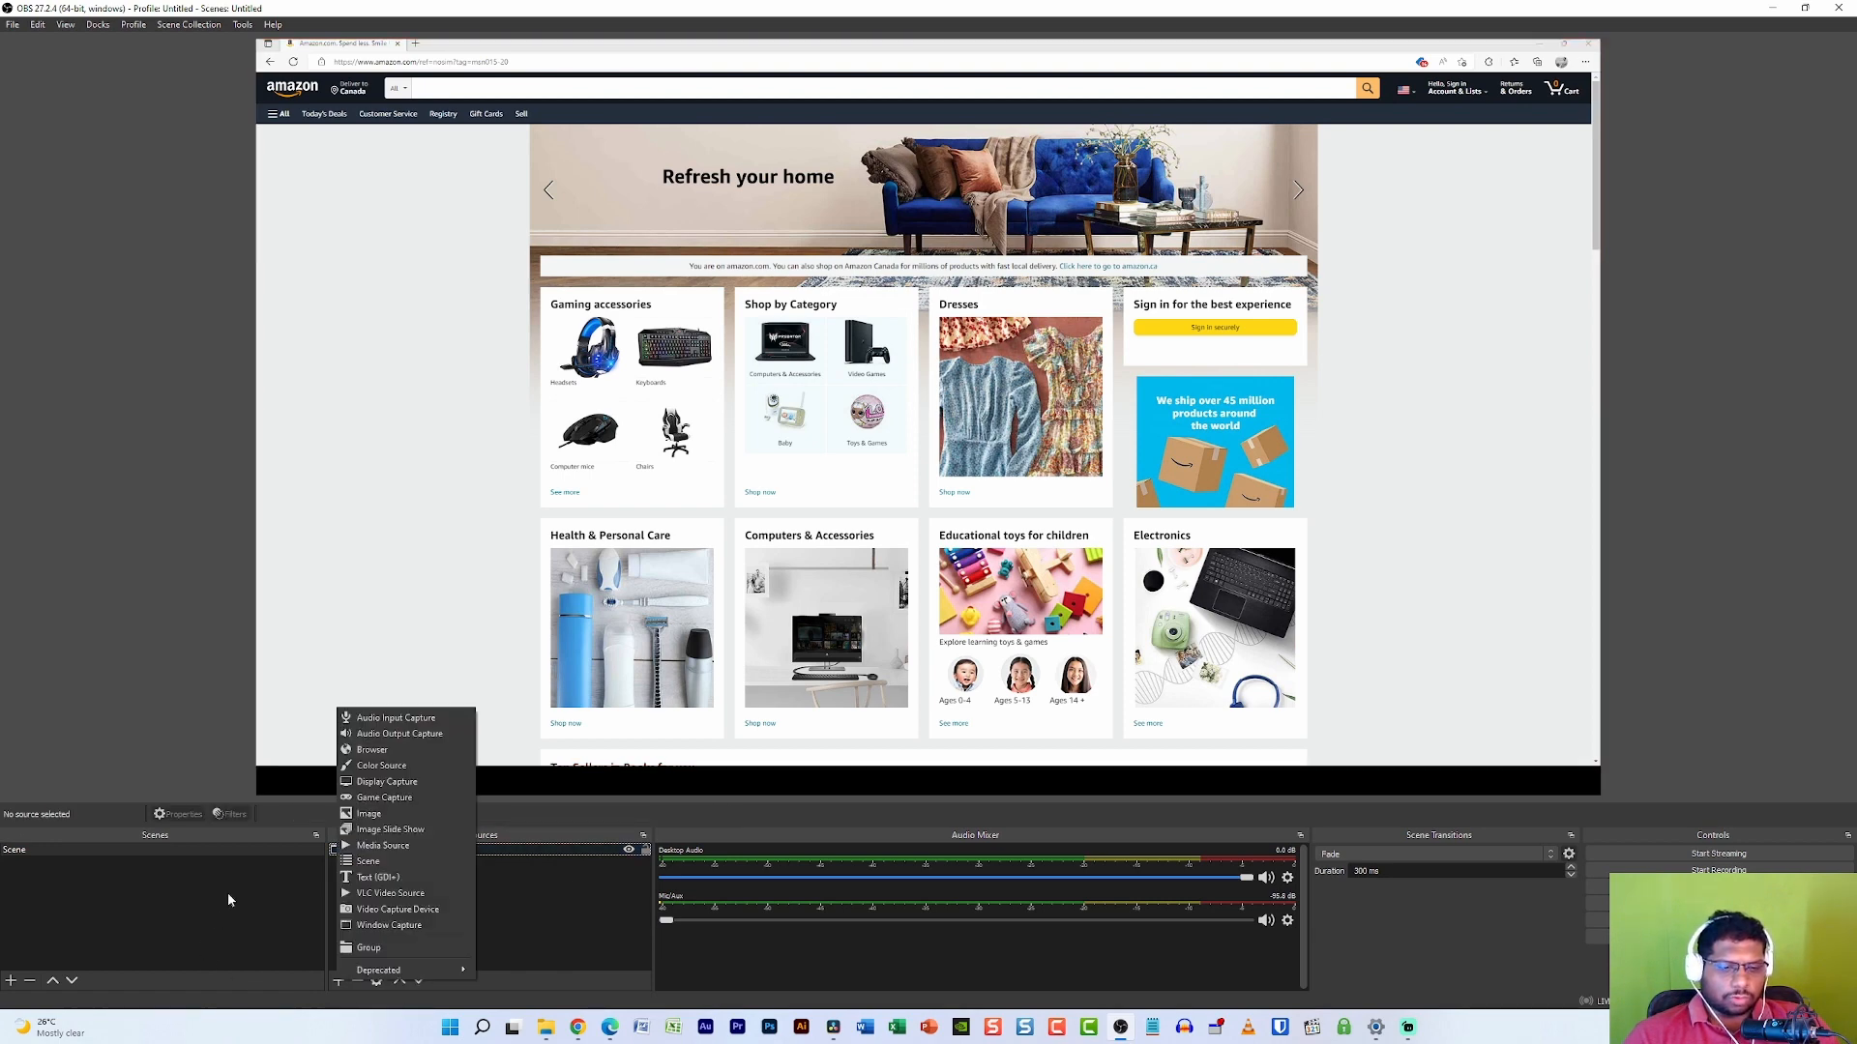
left_click(419, 735)
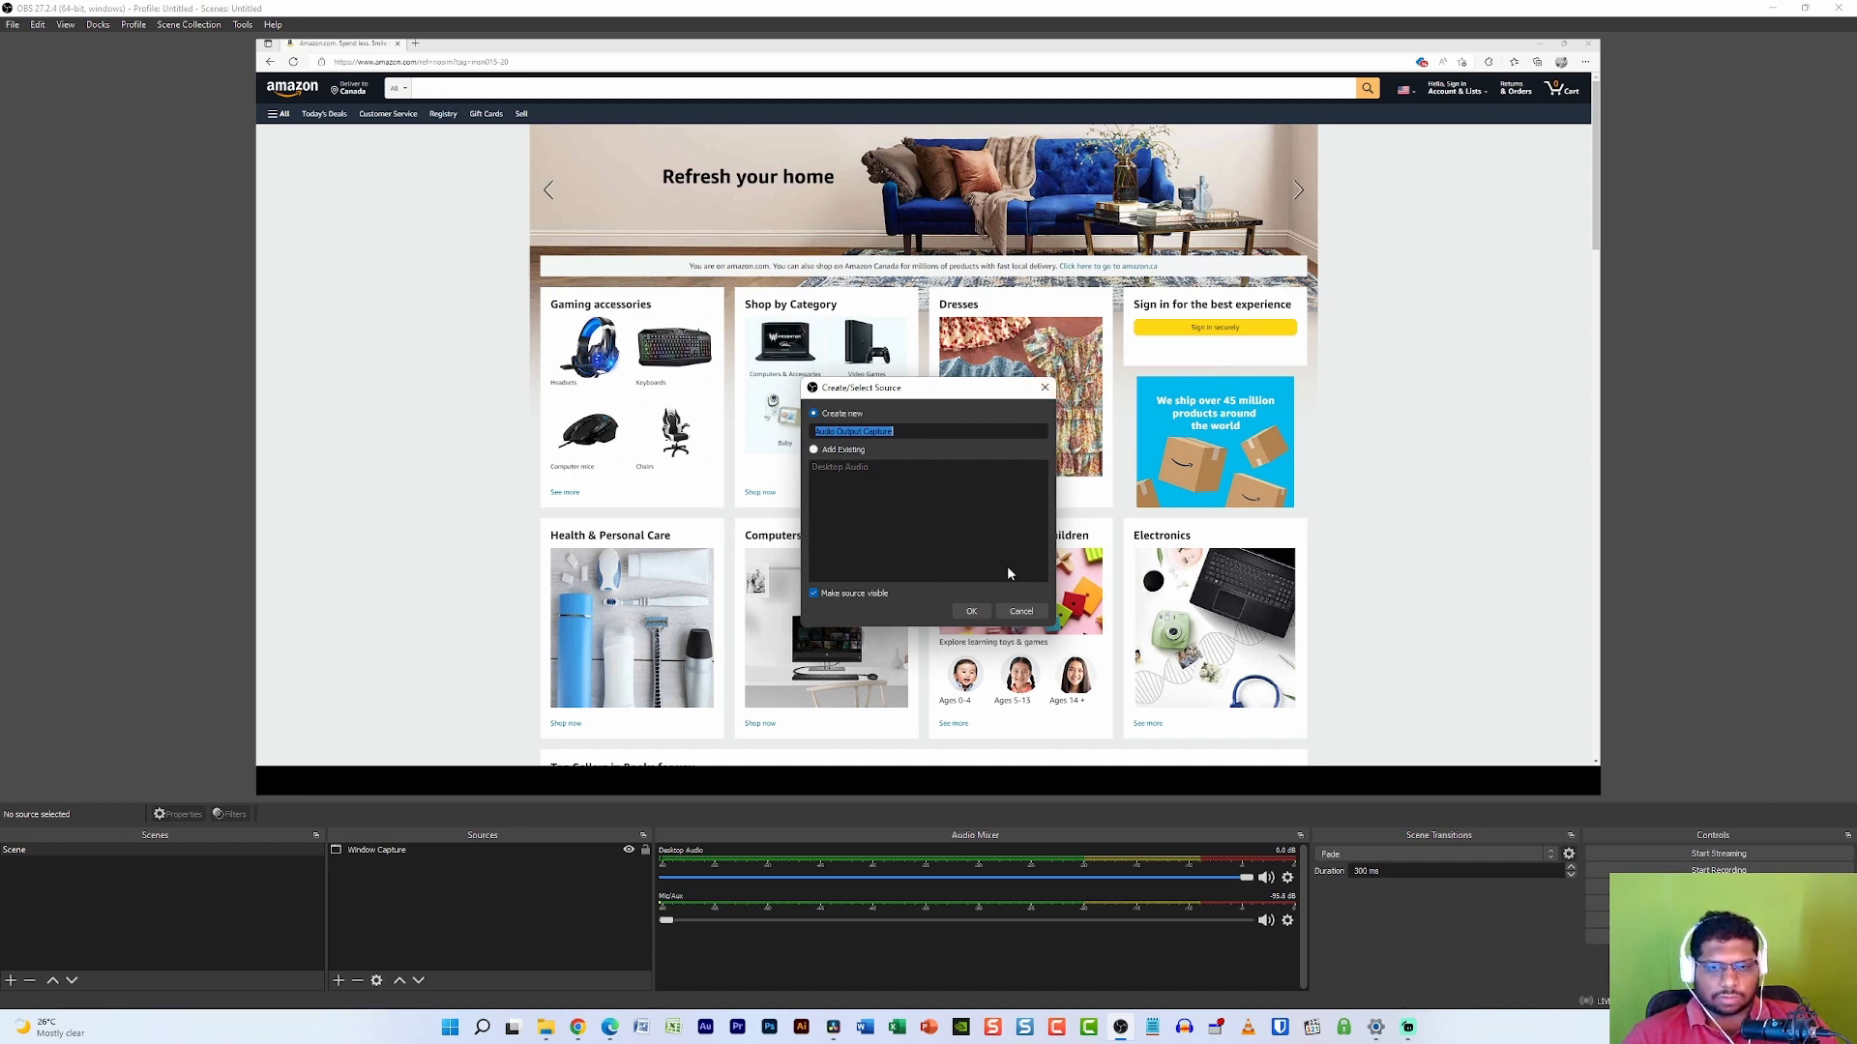
left_click(974, 610)
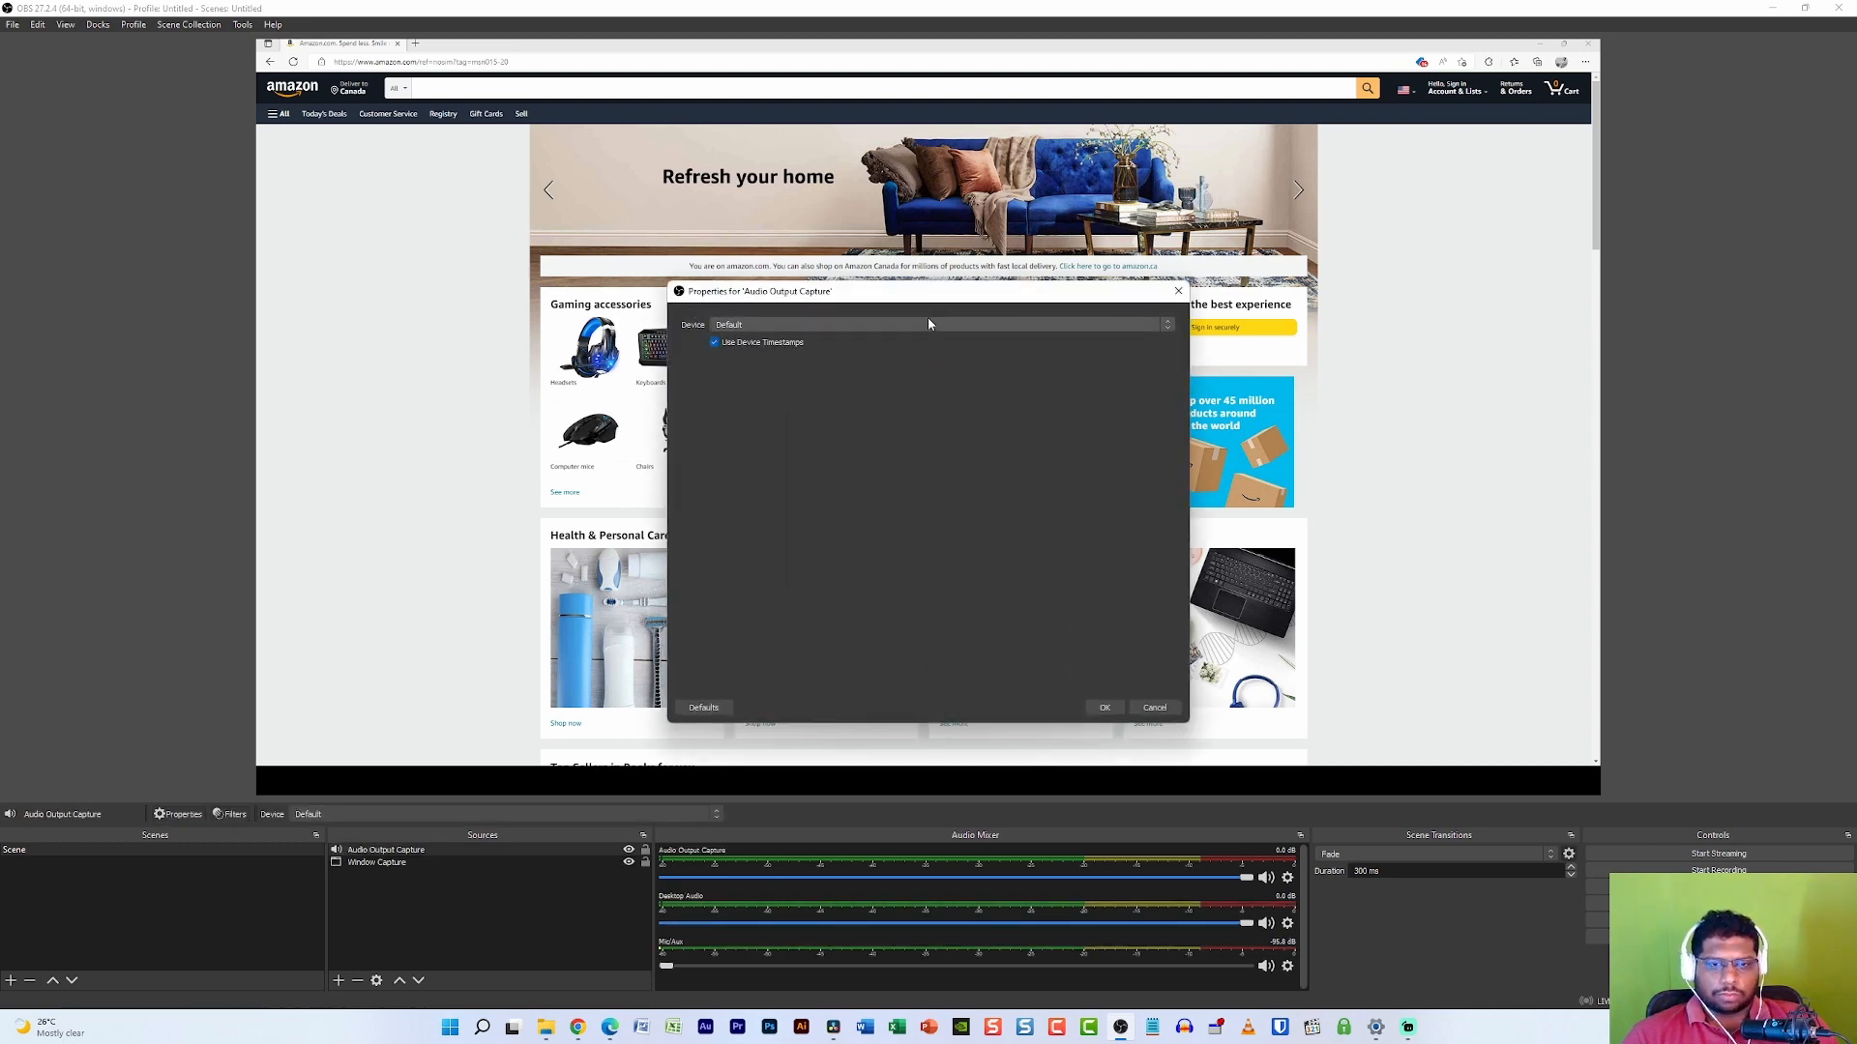
left_click(760, 324)
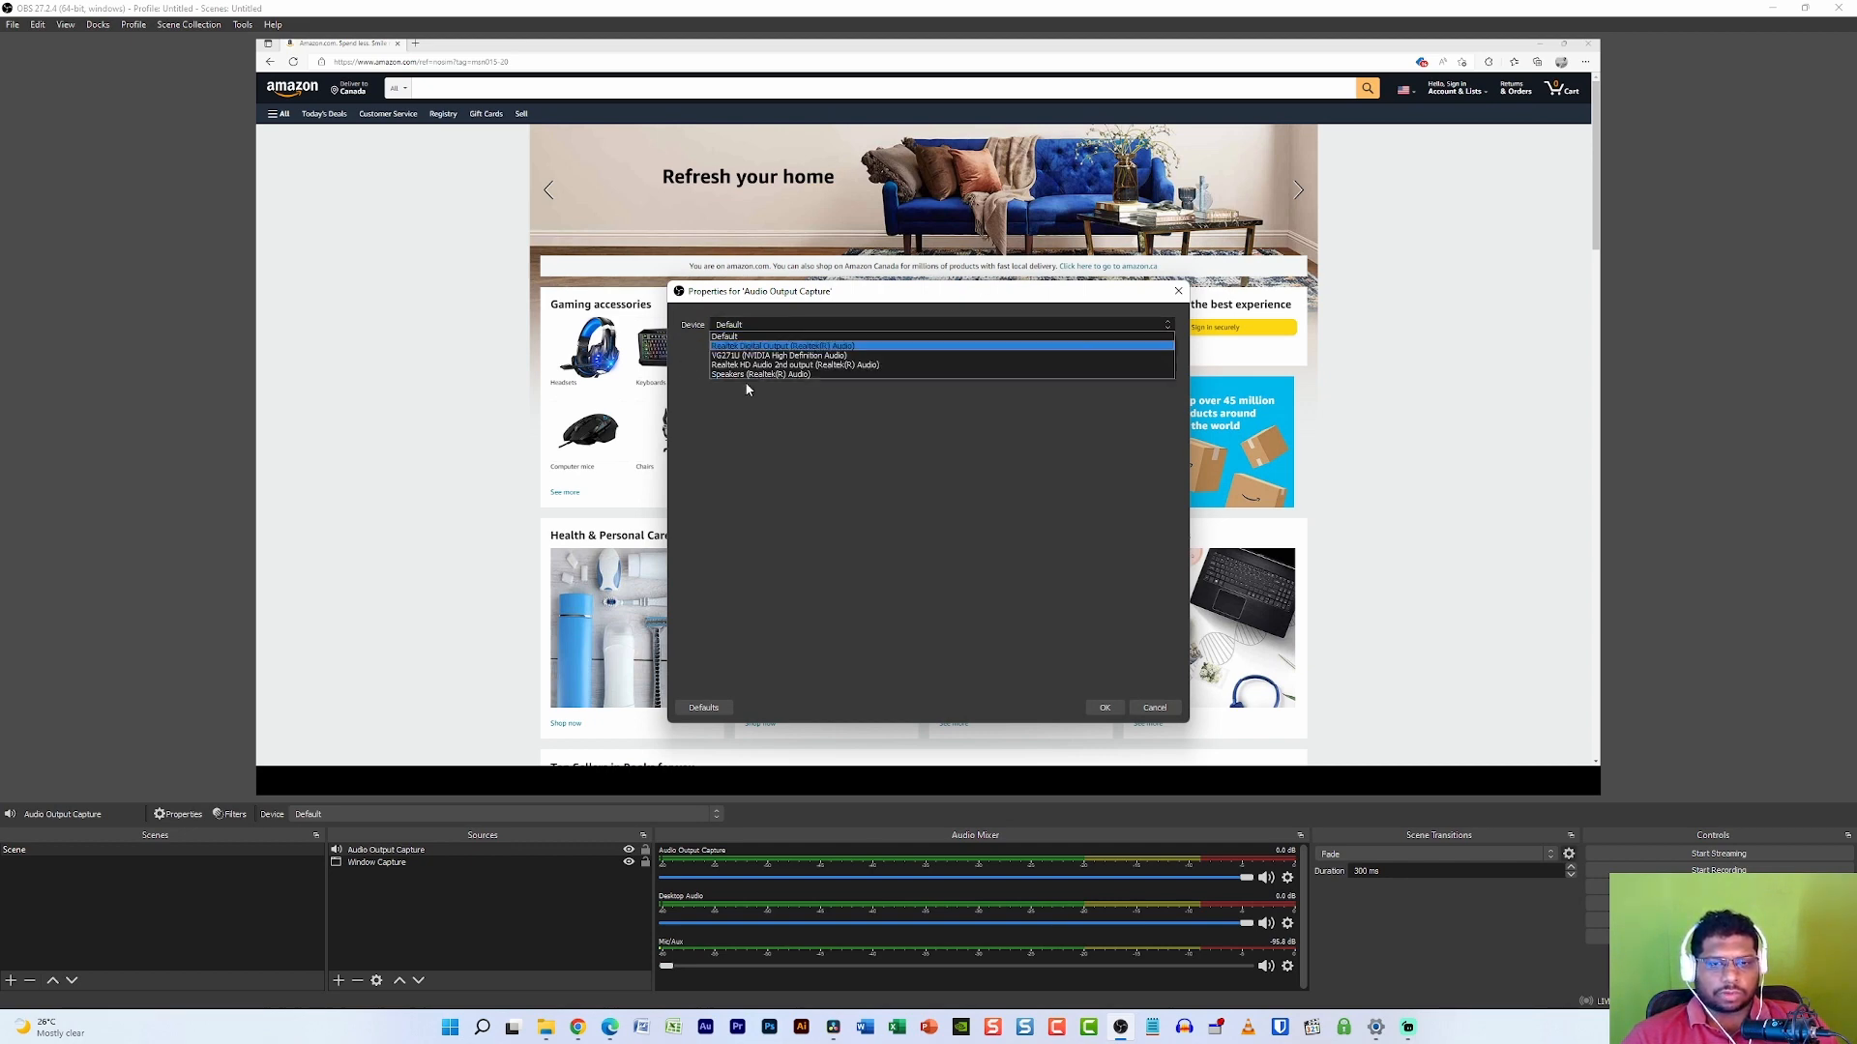
left_click(781, 375)
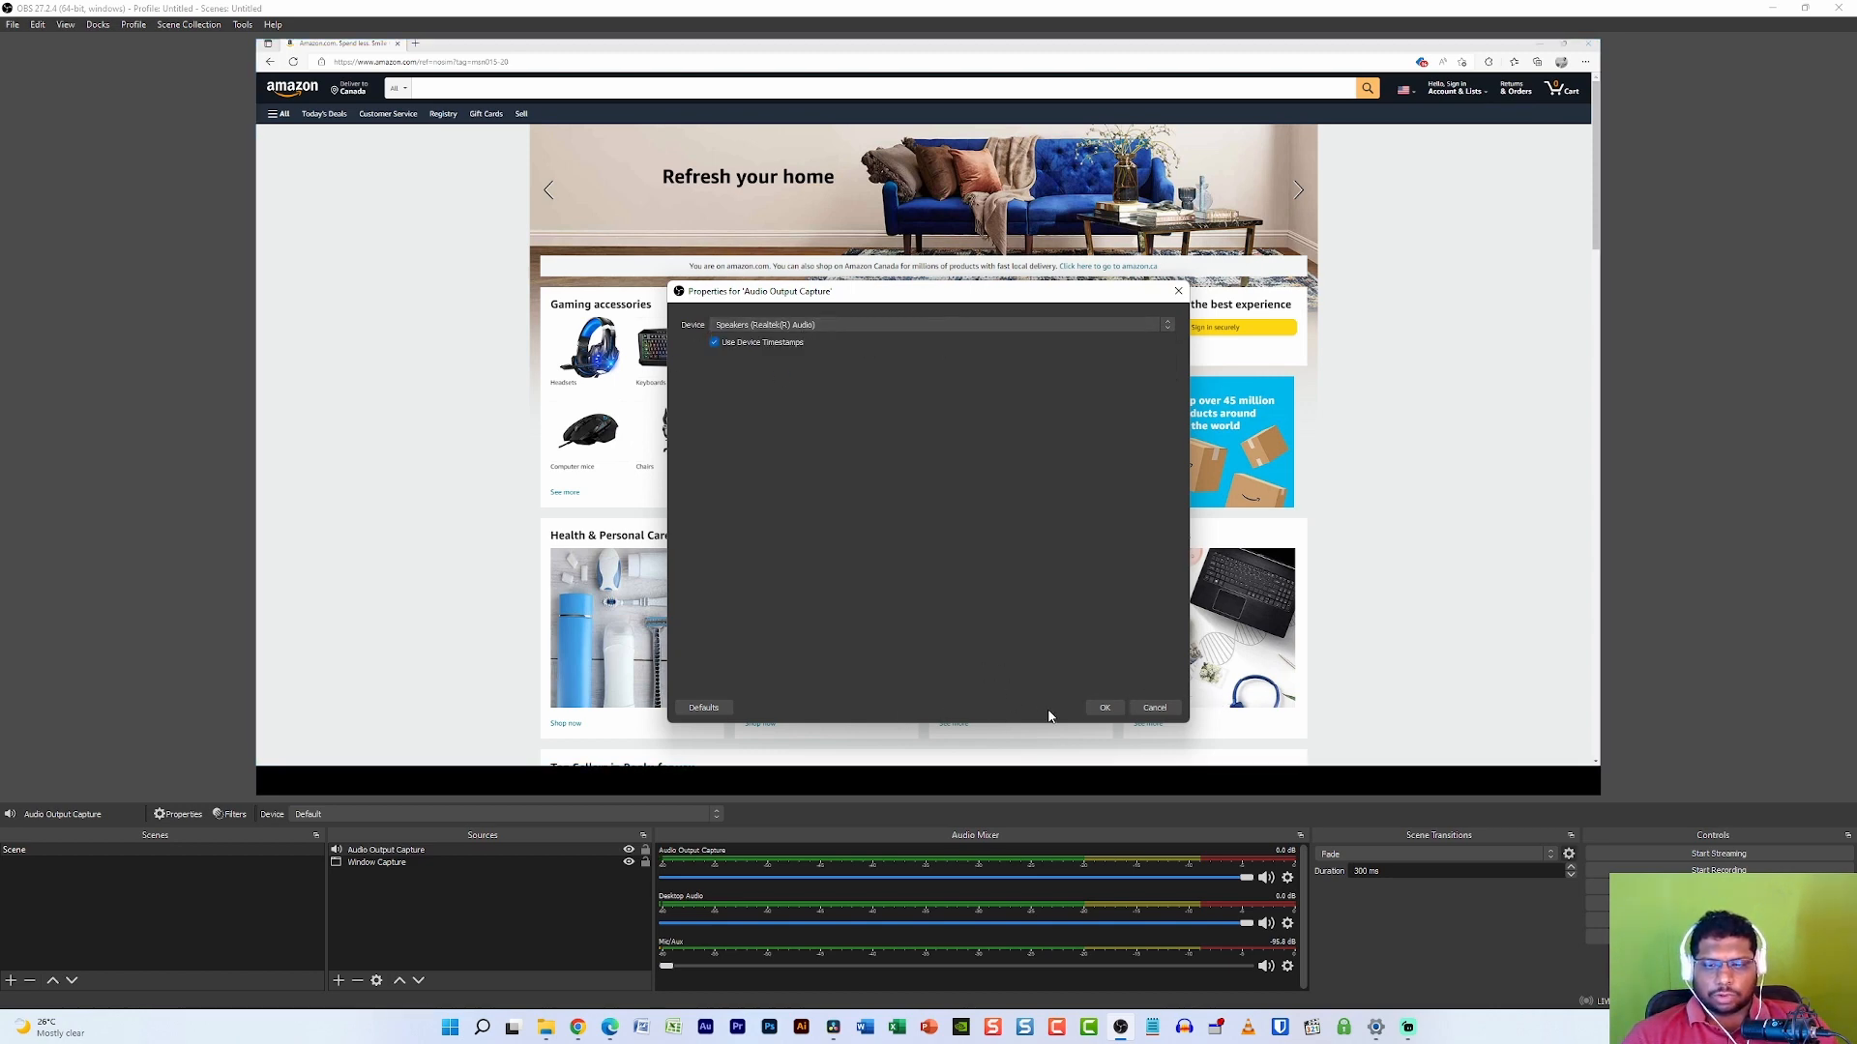
left_click(1104, 707)
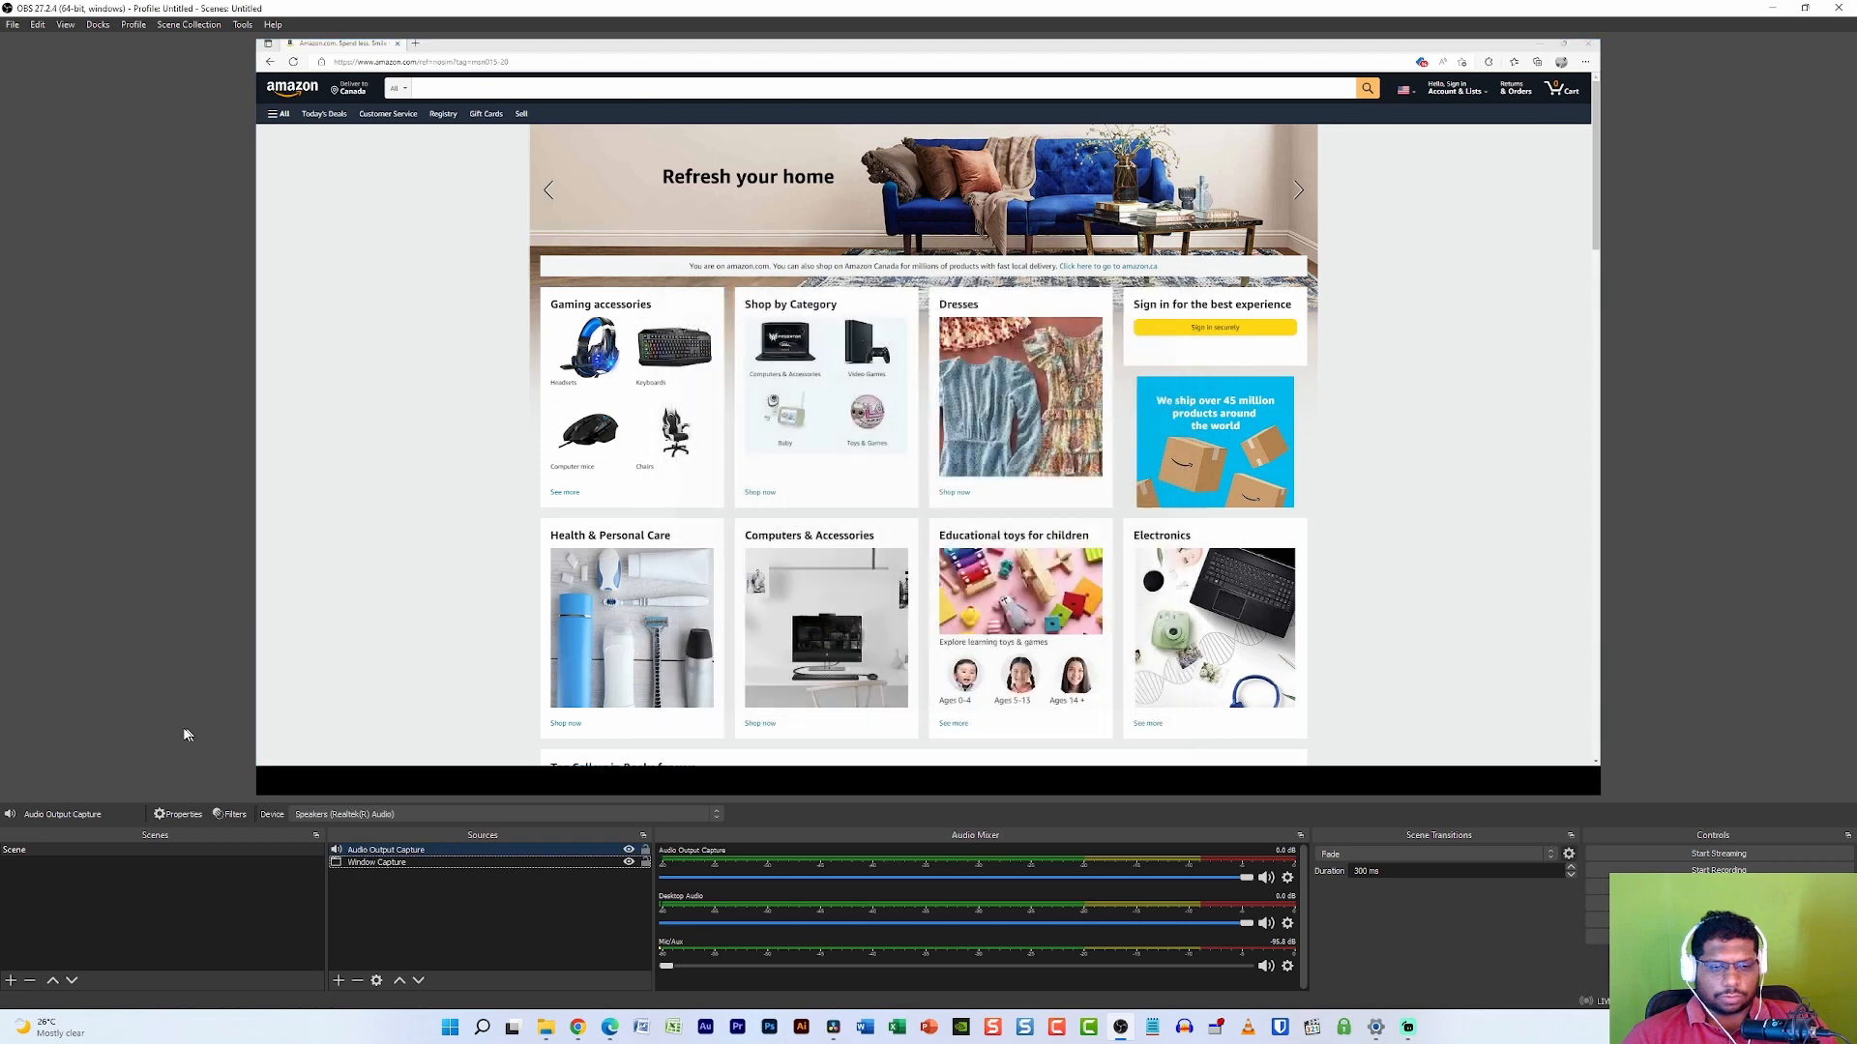
Add a new visible Audio Input Capture source to the scene under its default name
left_click(572, 946)
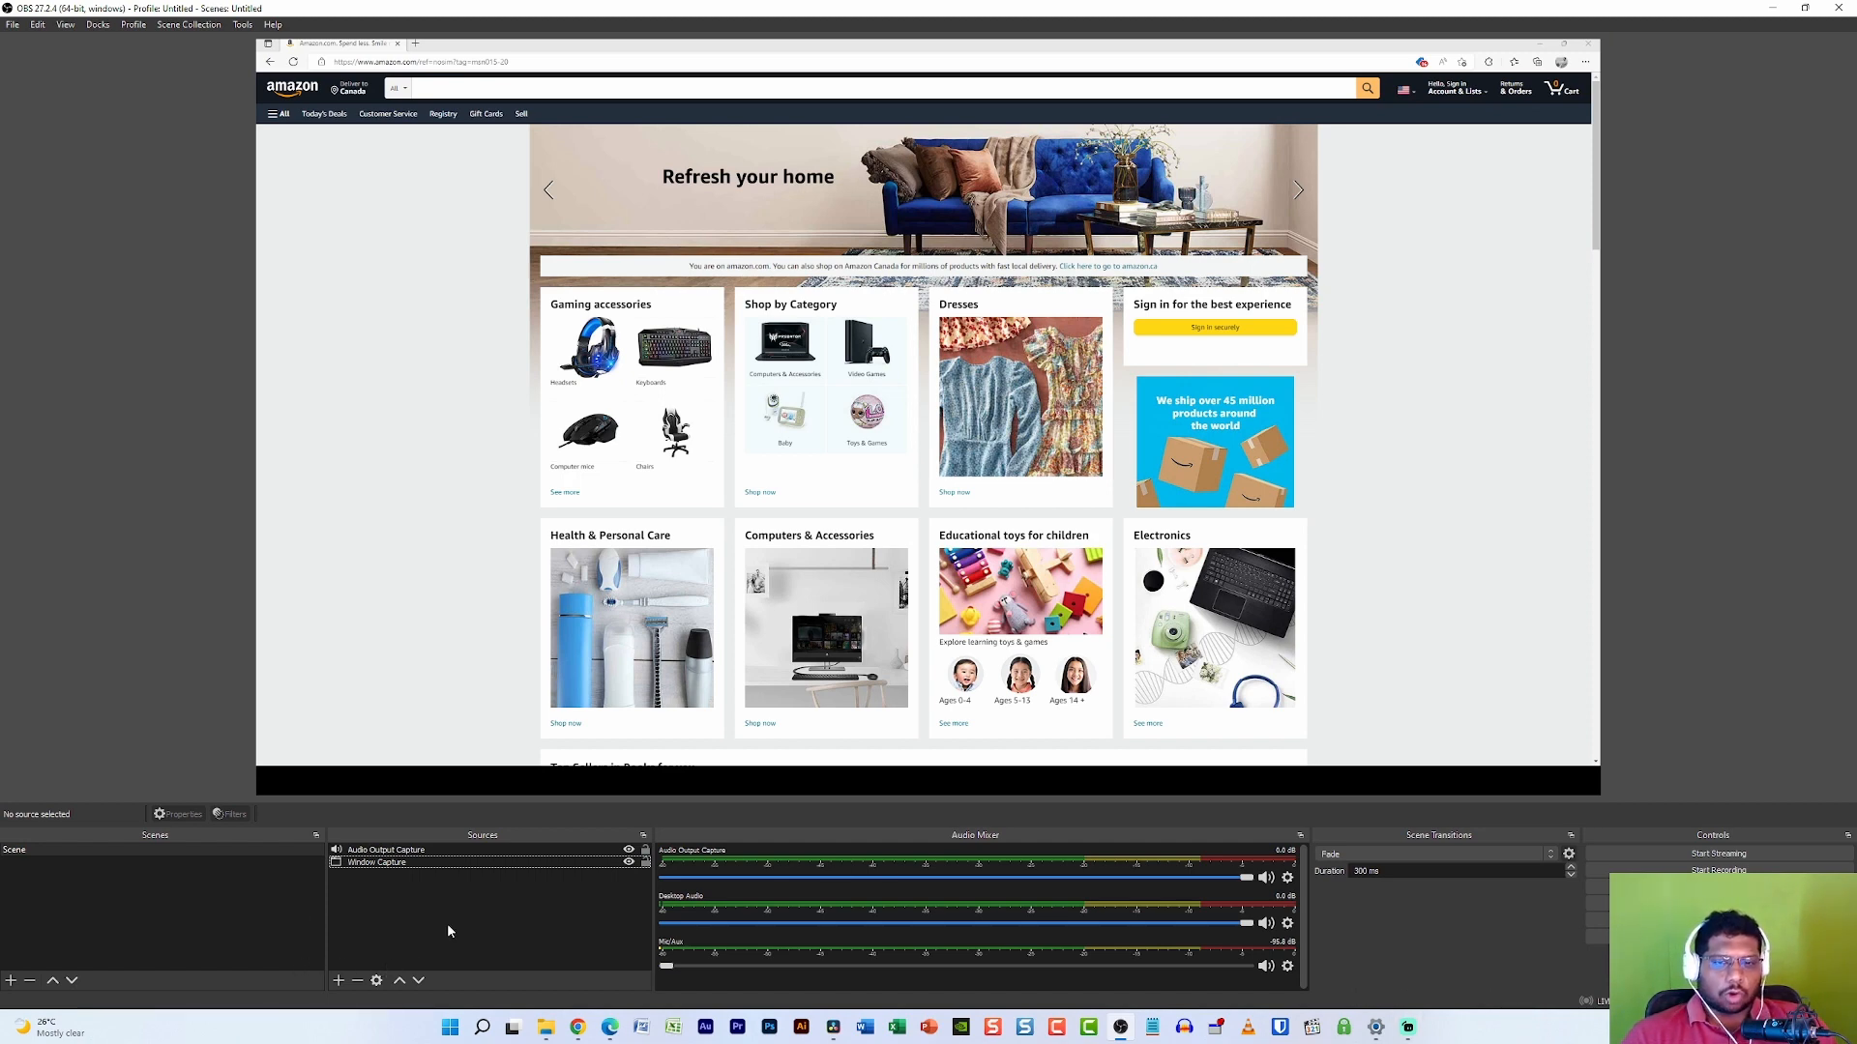
left_click(338, 981)
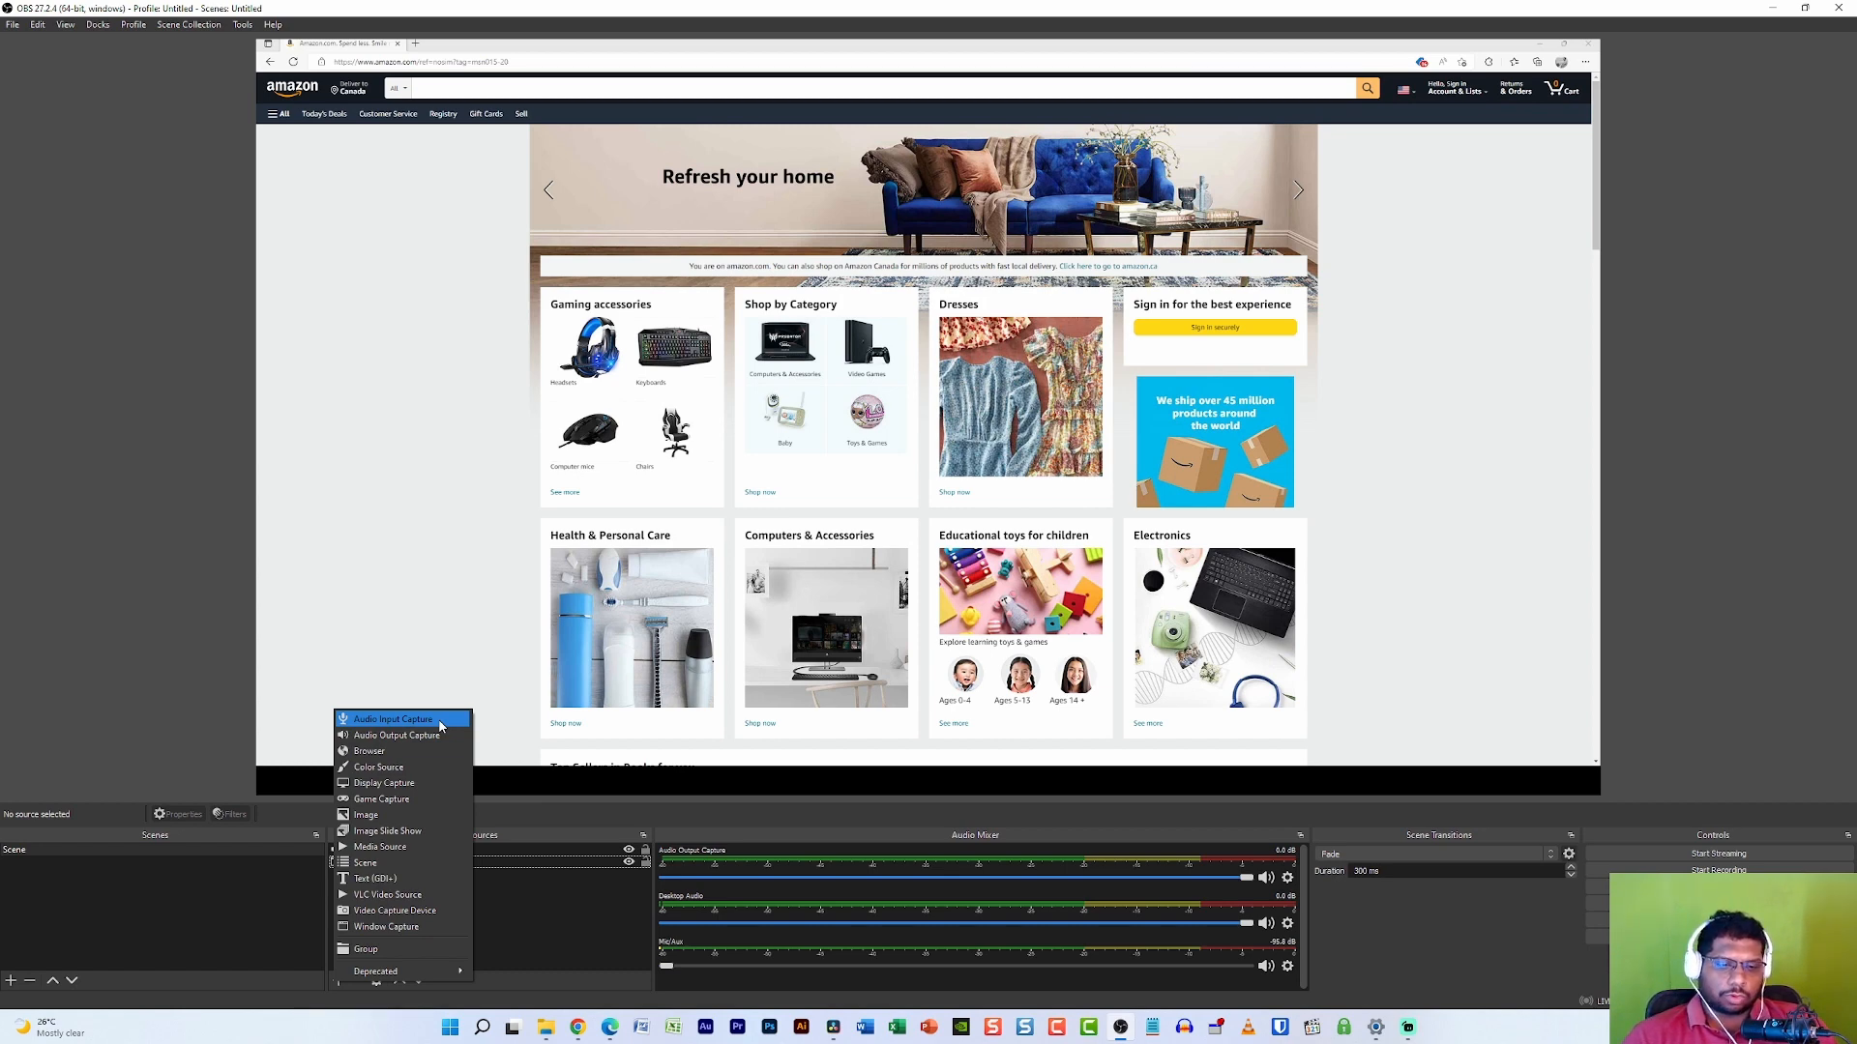
left_click(391, 720)
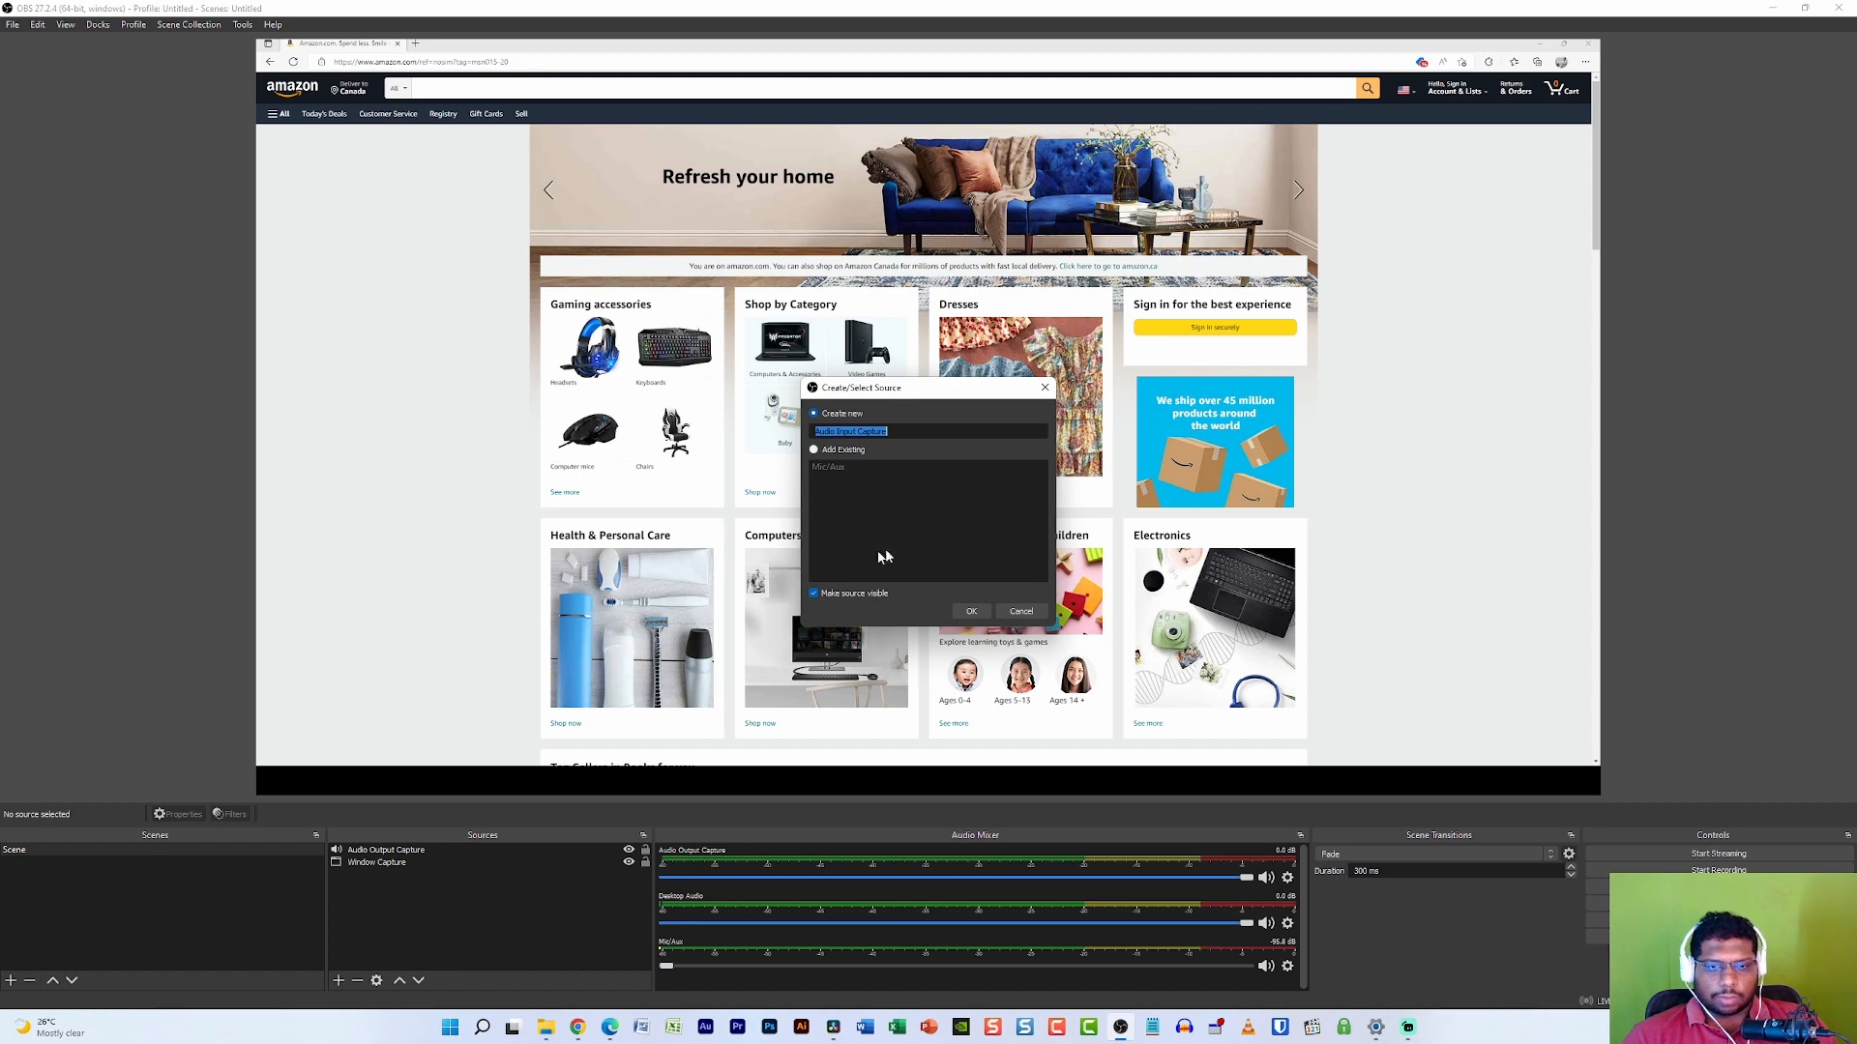
left_click(973, 613)
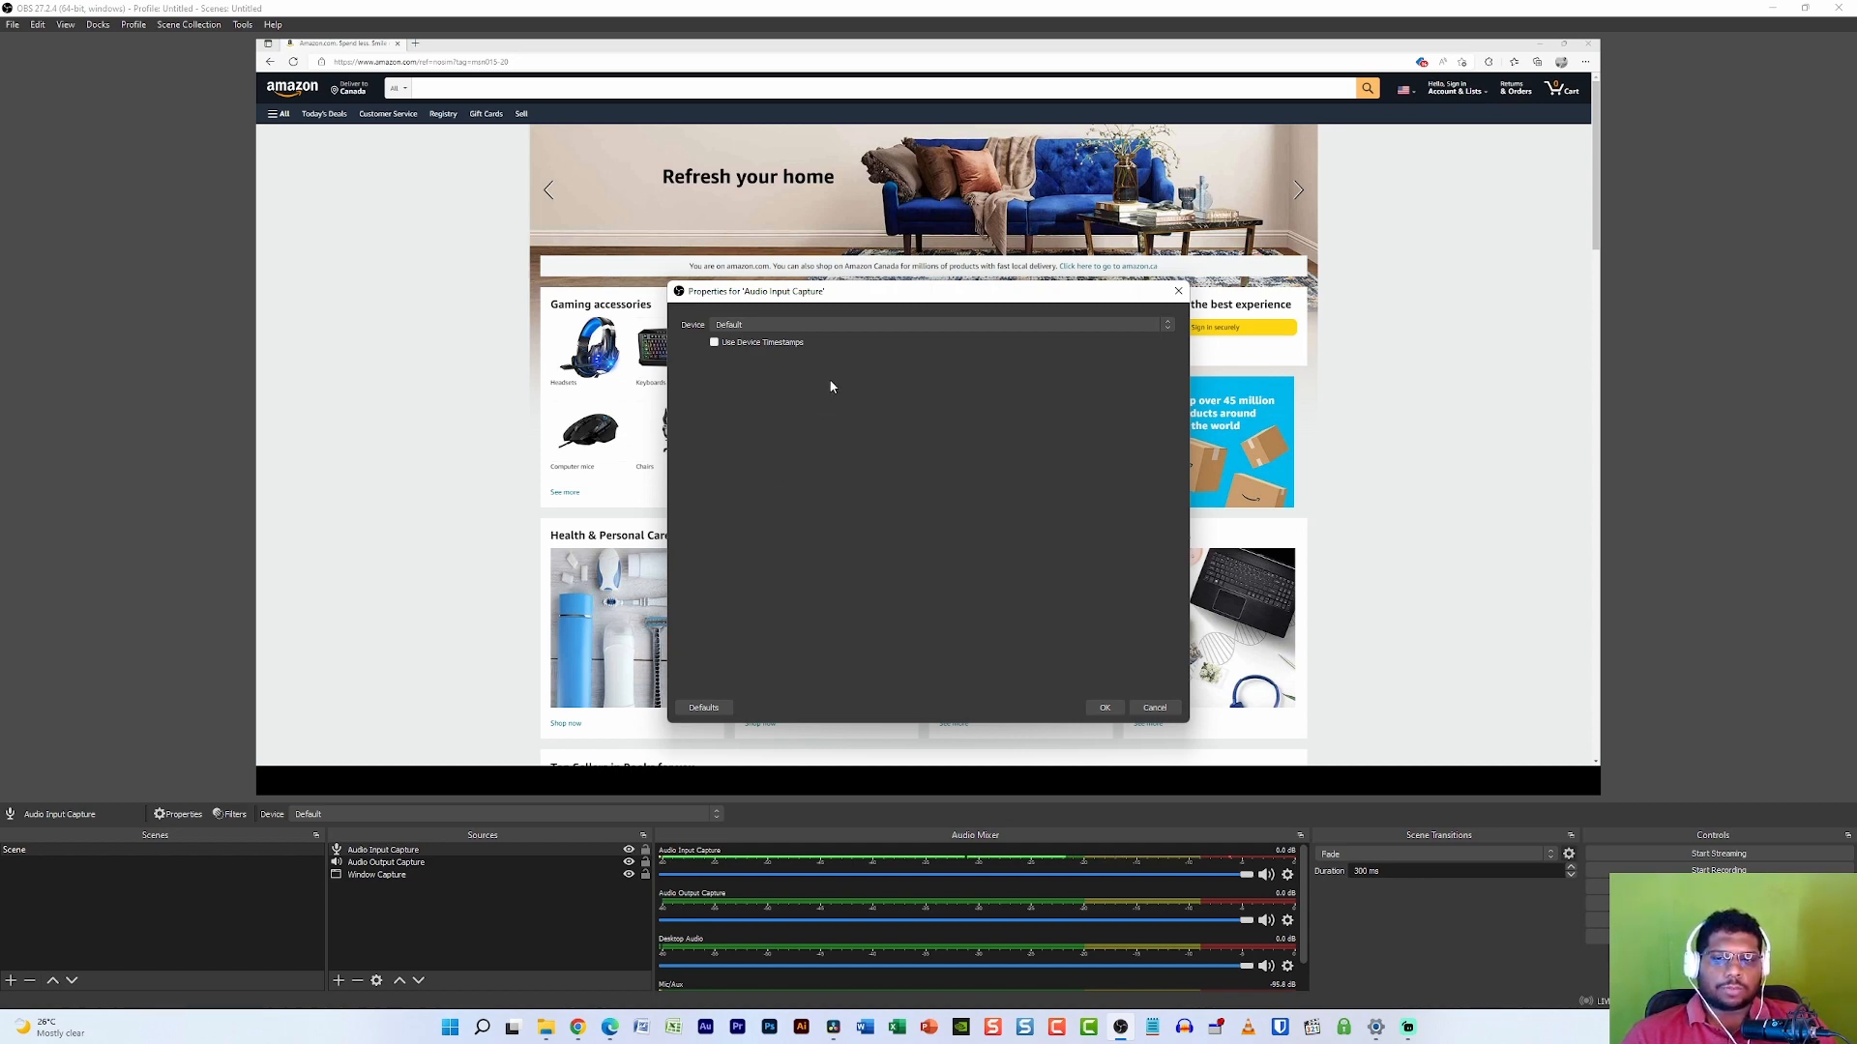
Set the Audio Input Capture device to Microphone (USB Condenser Microphone) and accept its properties
left_click(1000, 325)
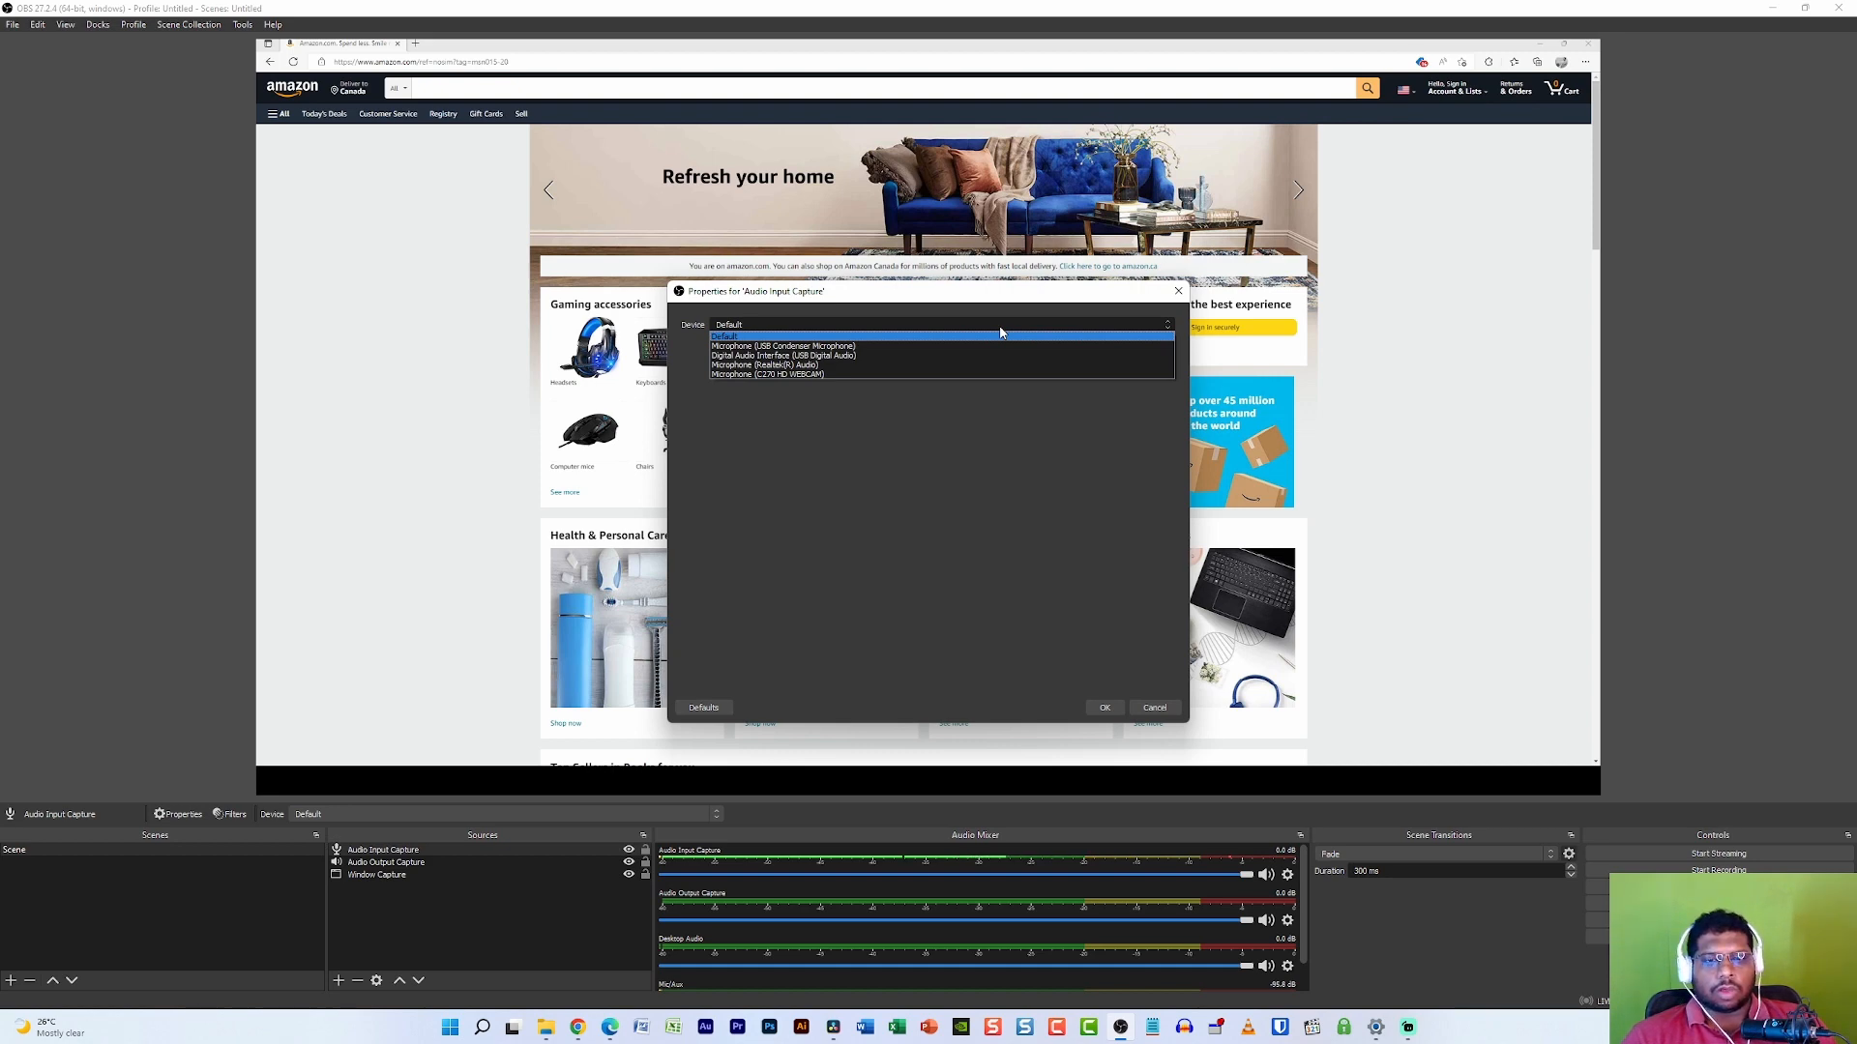
left_click(763, 337)
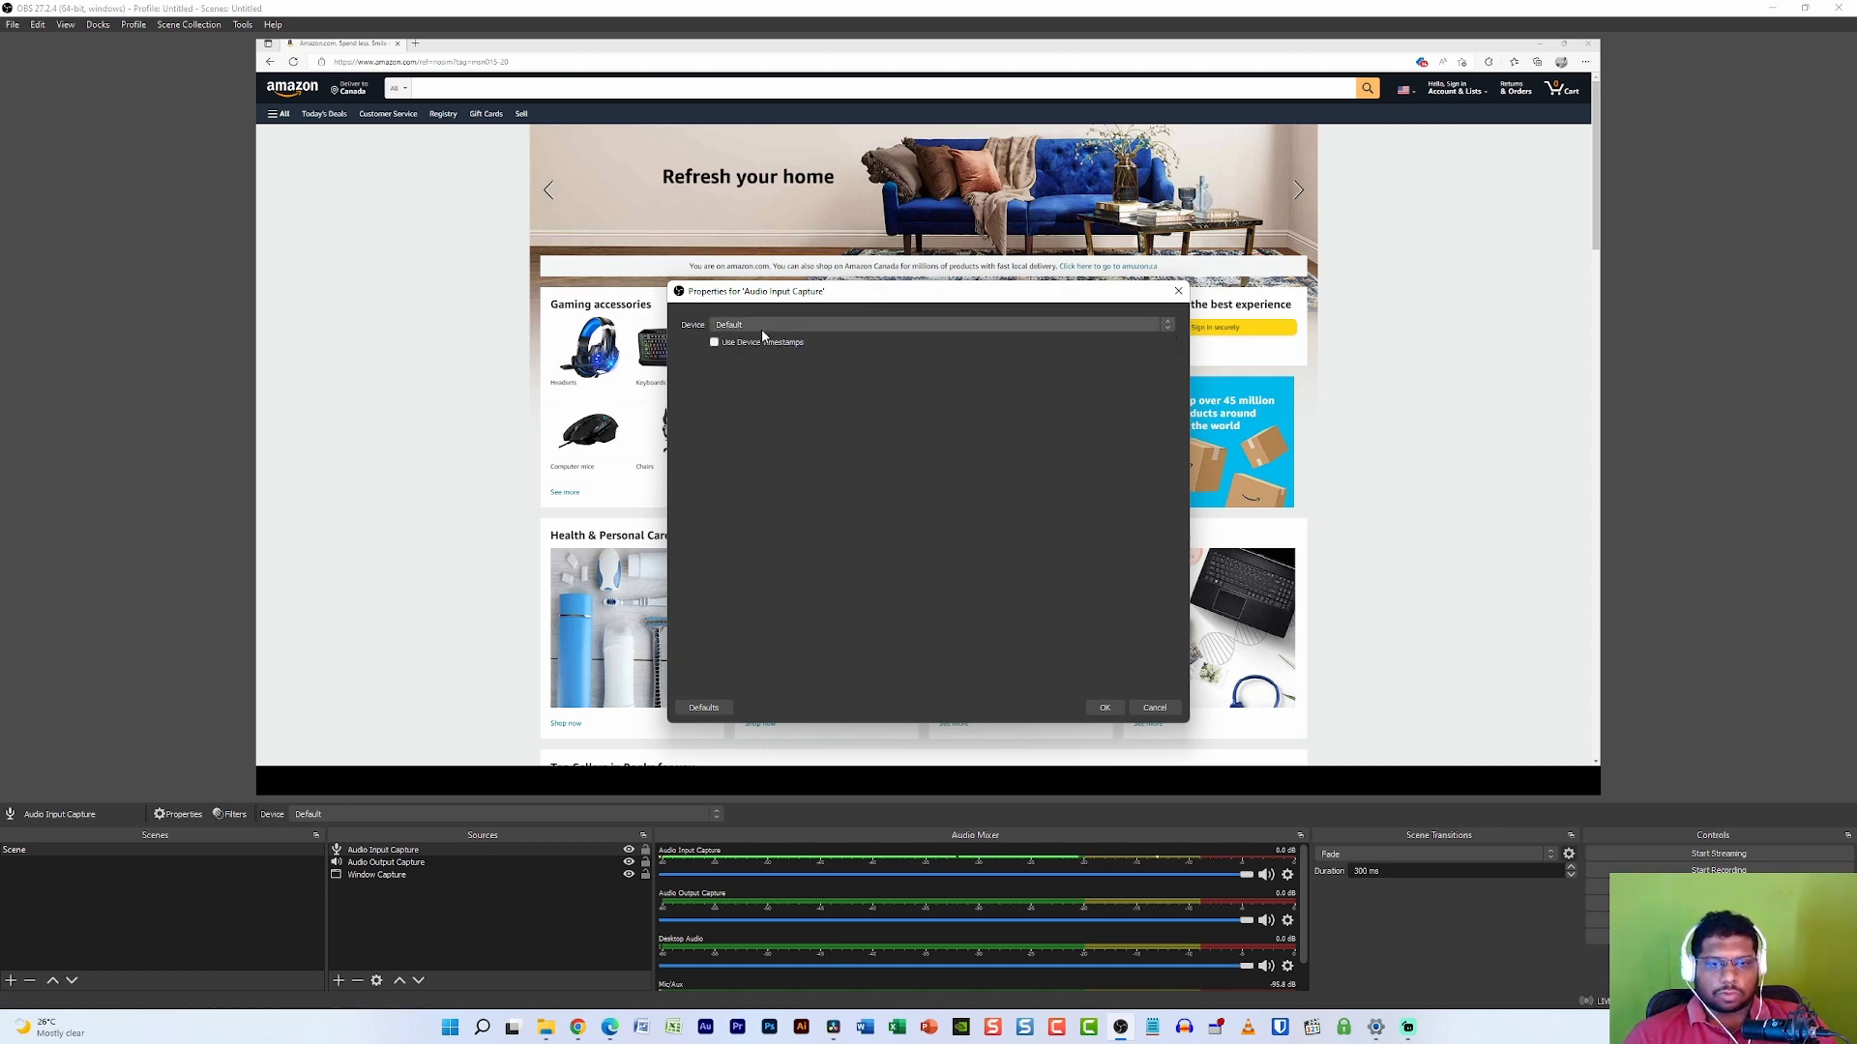
left_click(762, 327)
left_click(809, 346)
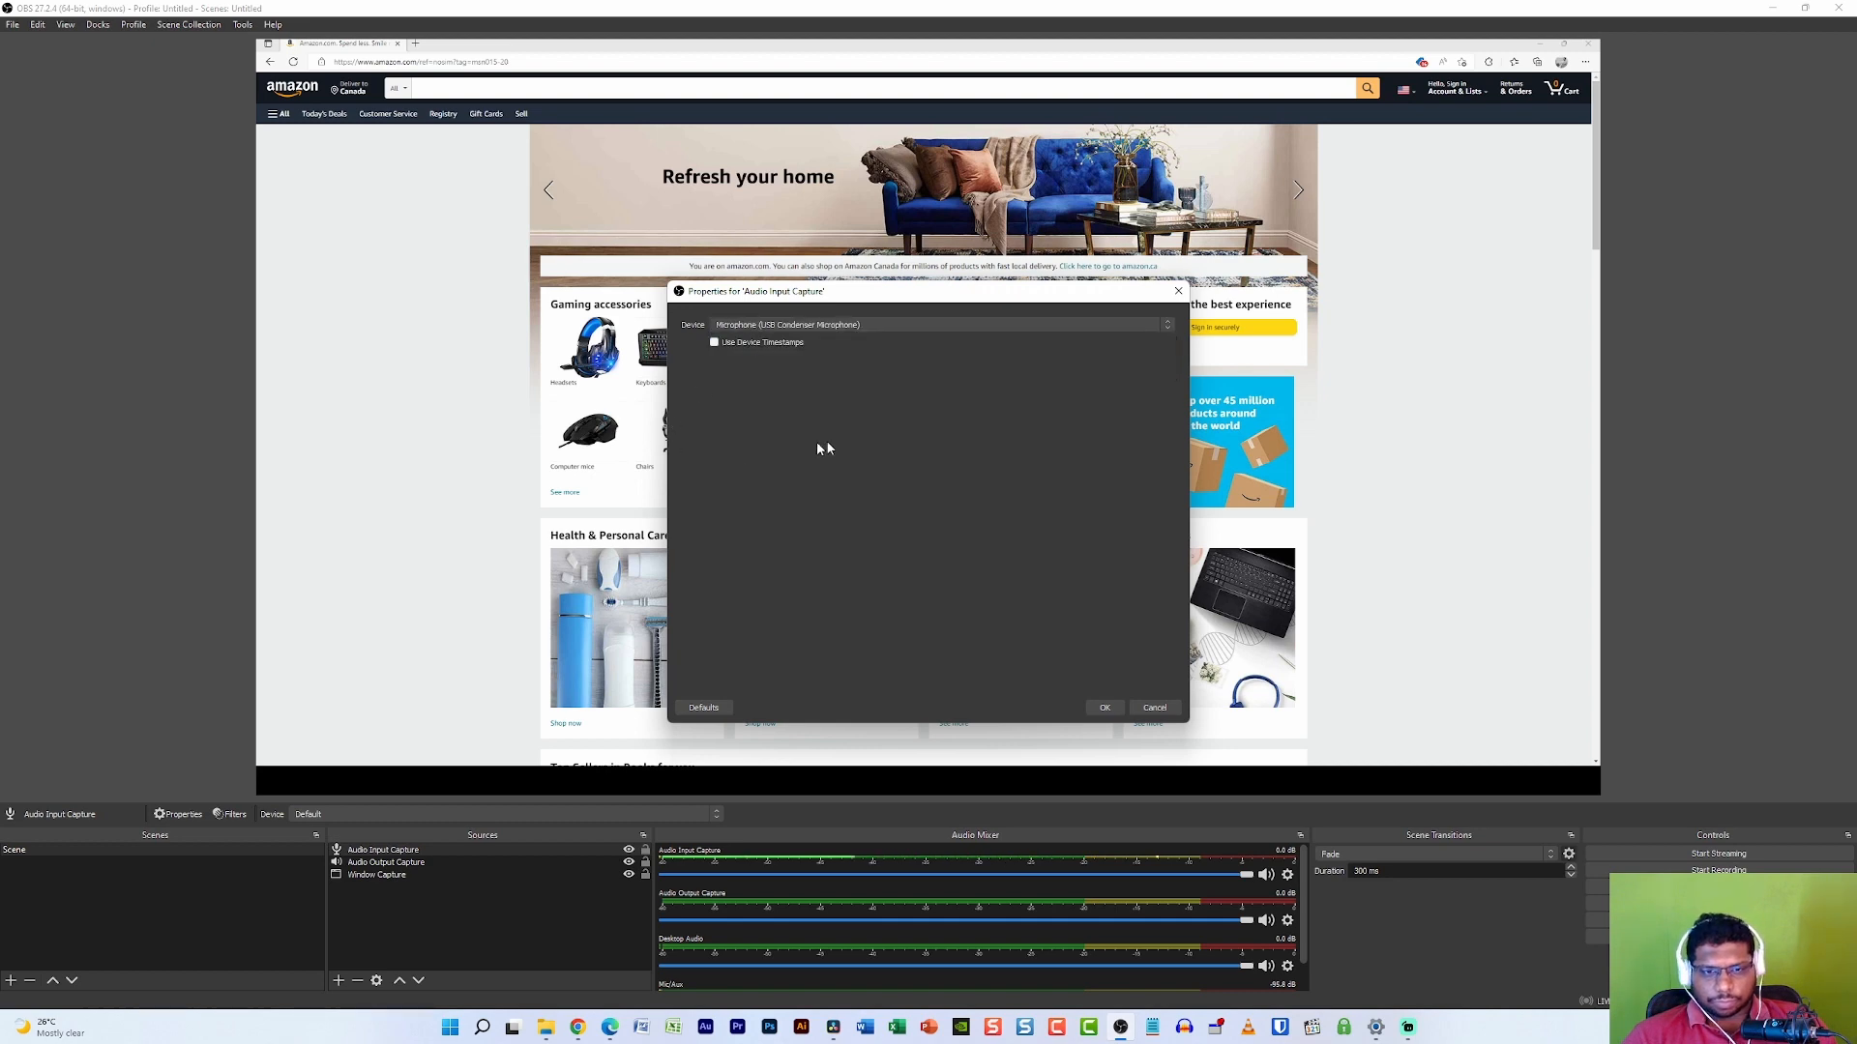
left_click(1106, 706)
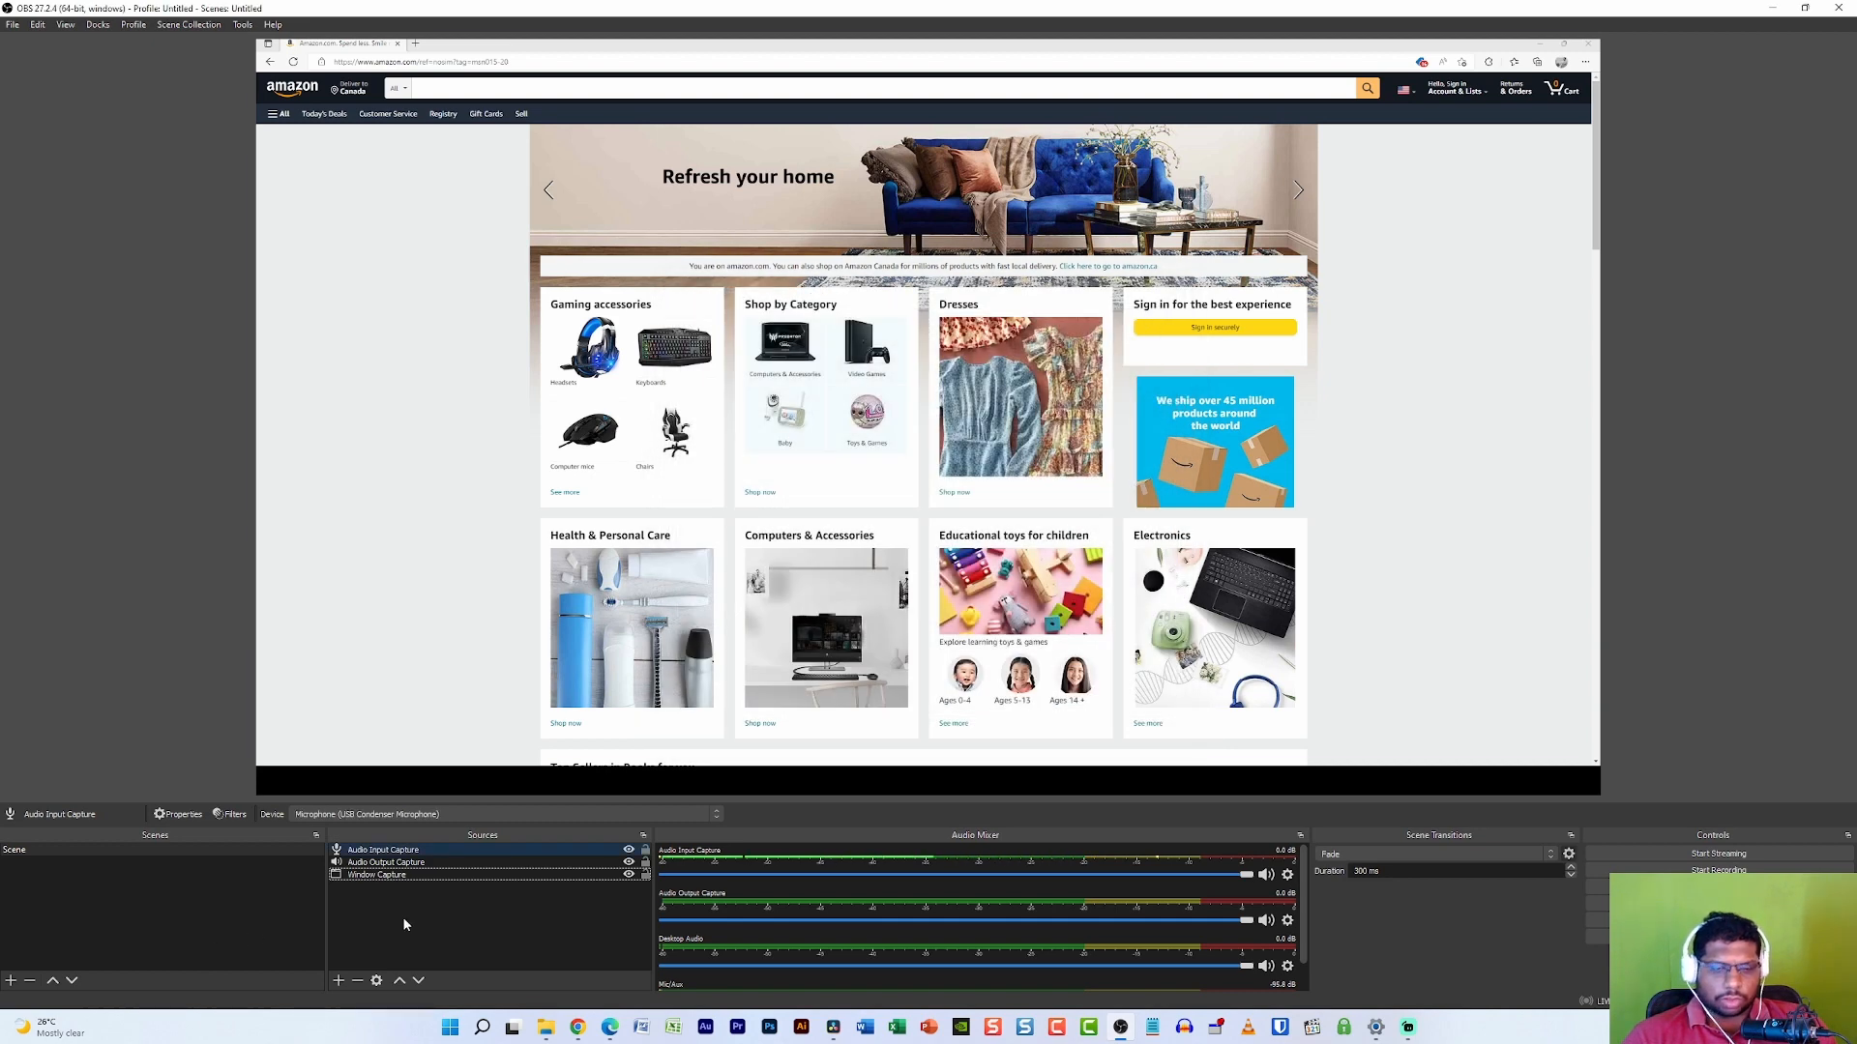
left_click(404, 915)
left_click(478, 874)
left_click(1282, 931)
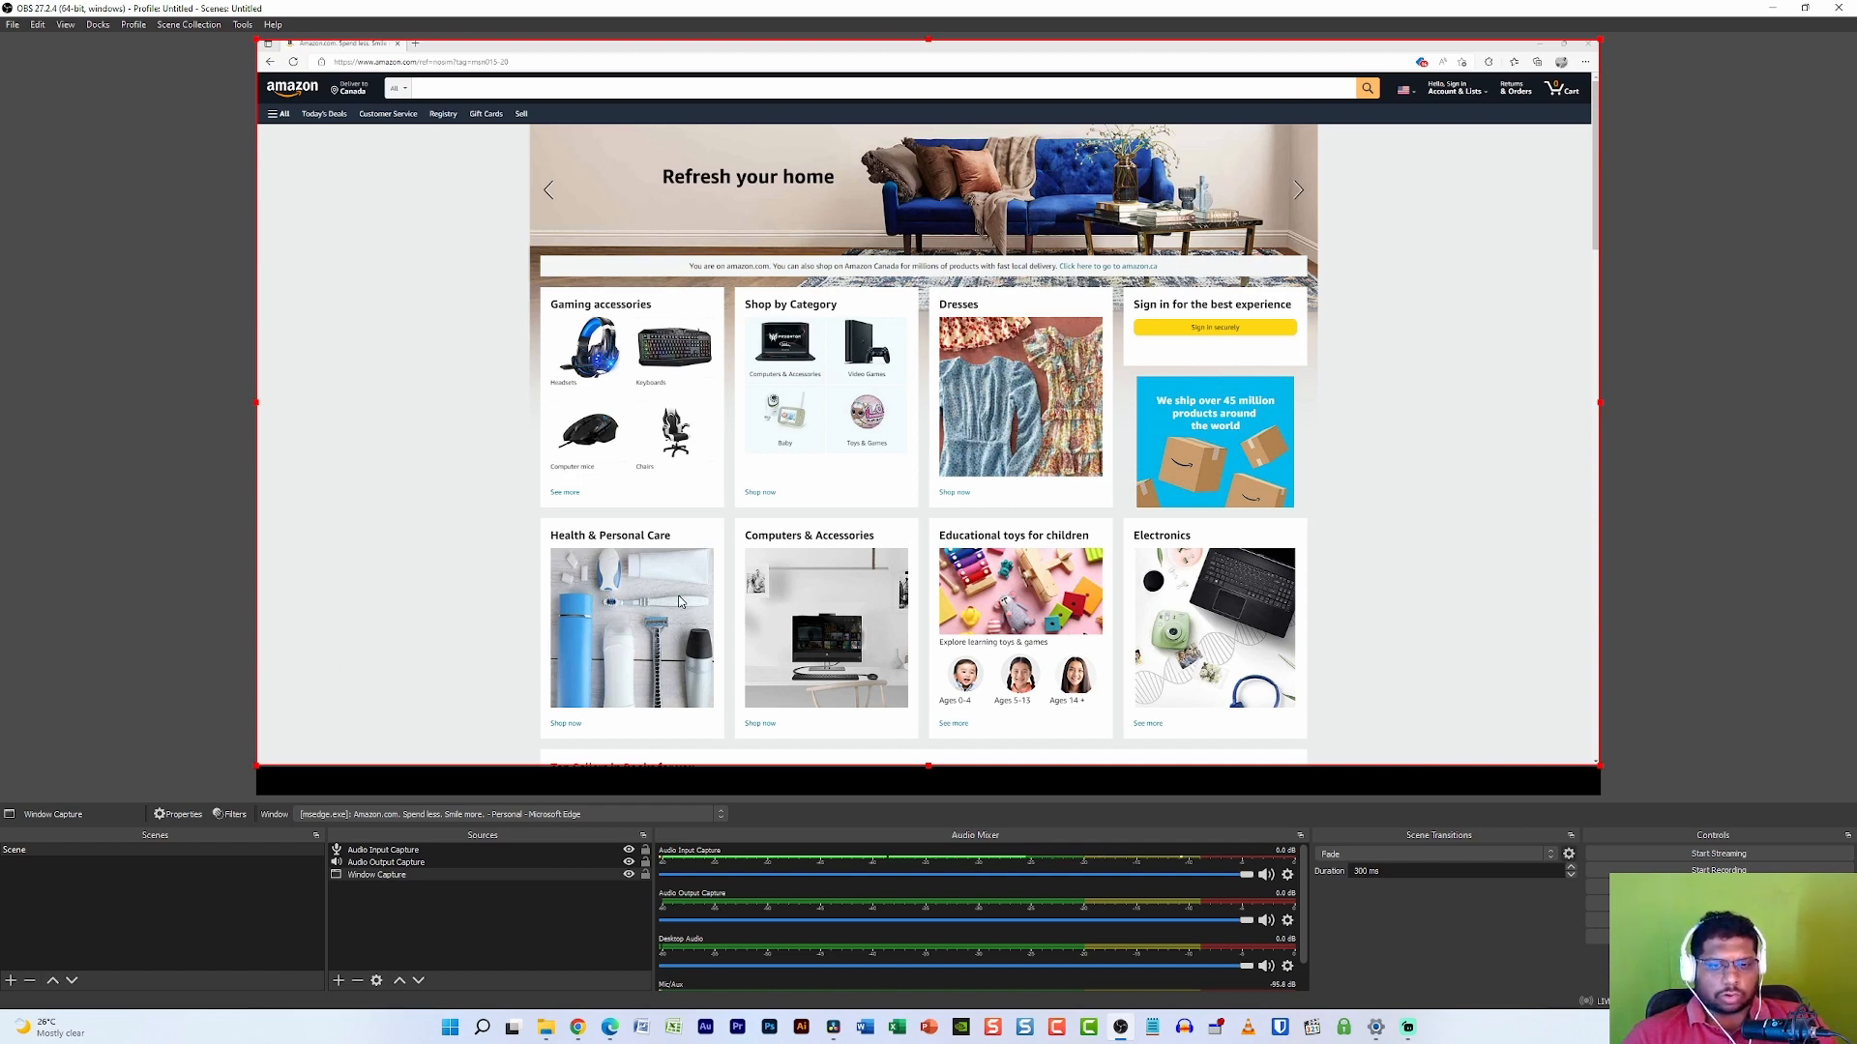
left_click(395, 911)
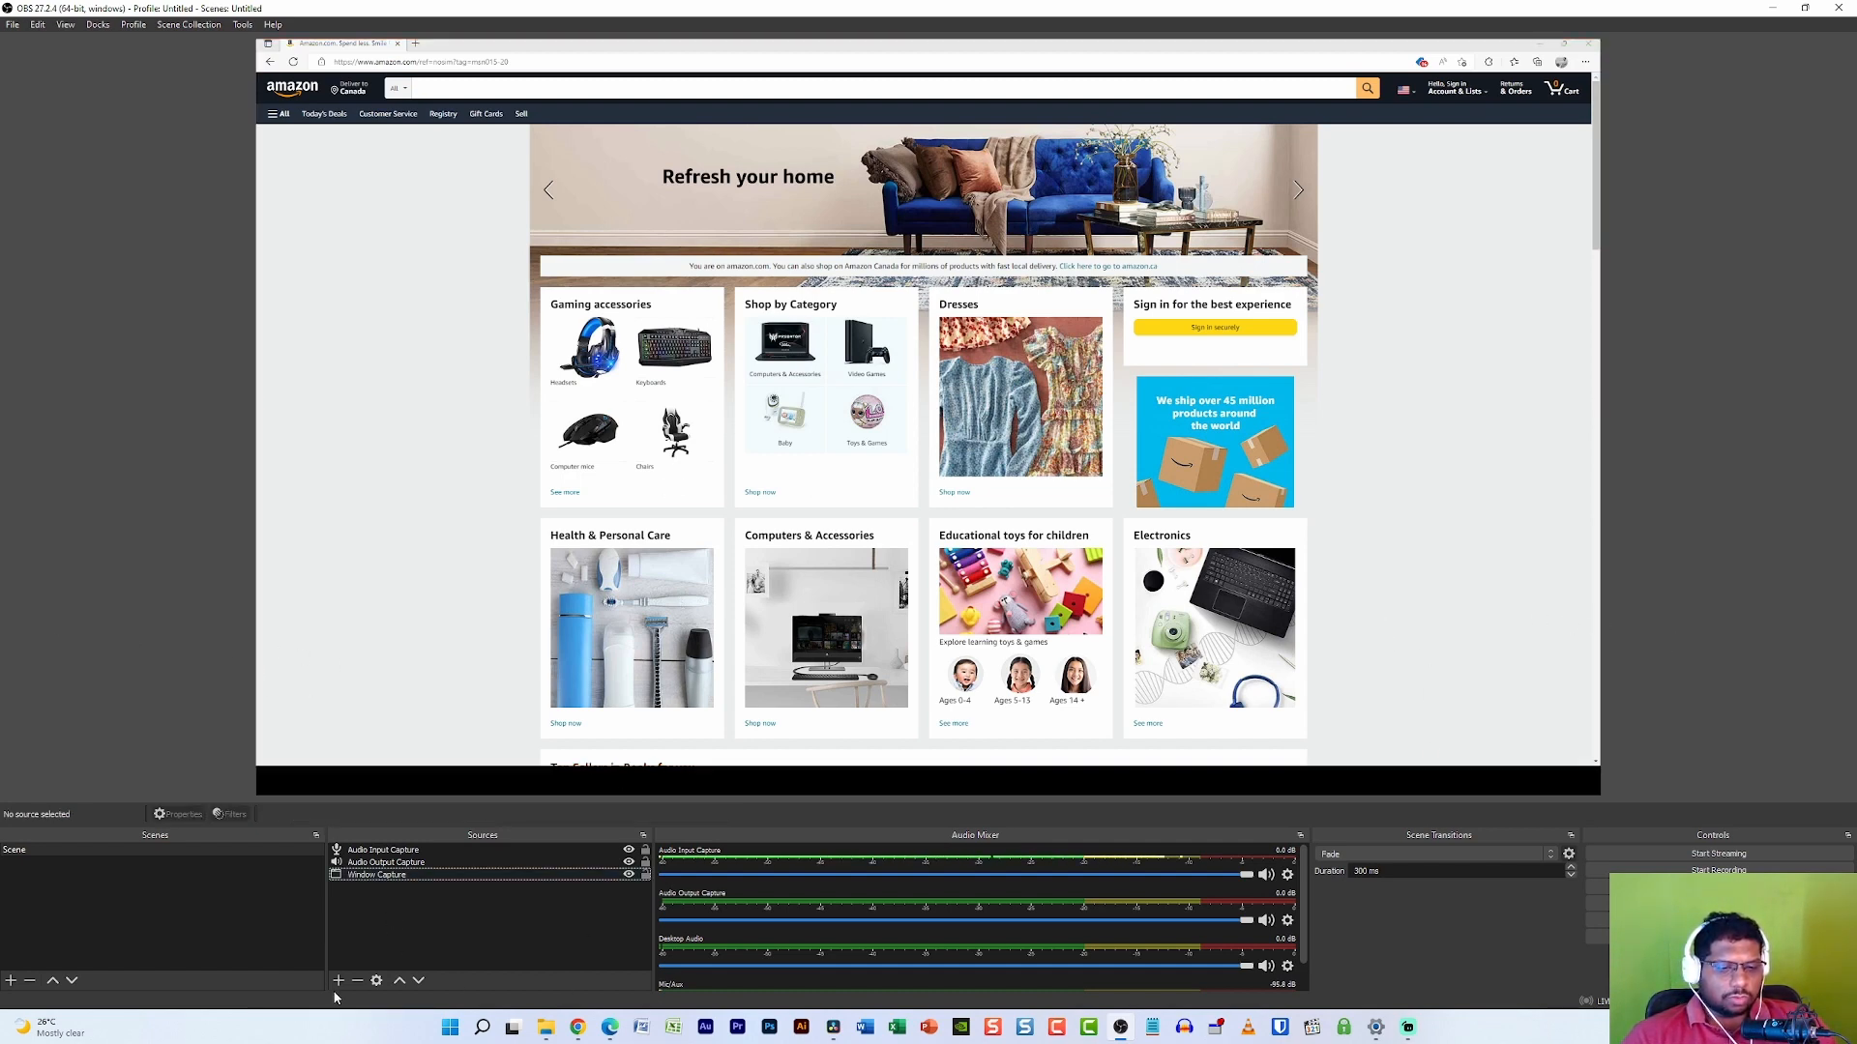
Add a new Video Capture Device source under its default name, using USB Video as the device and the default properties
left_click(339, 980)
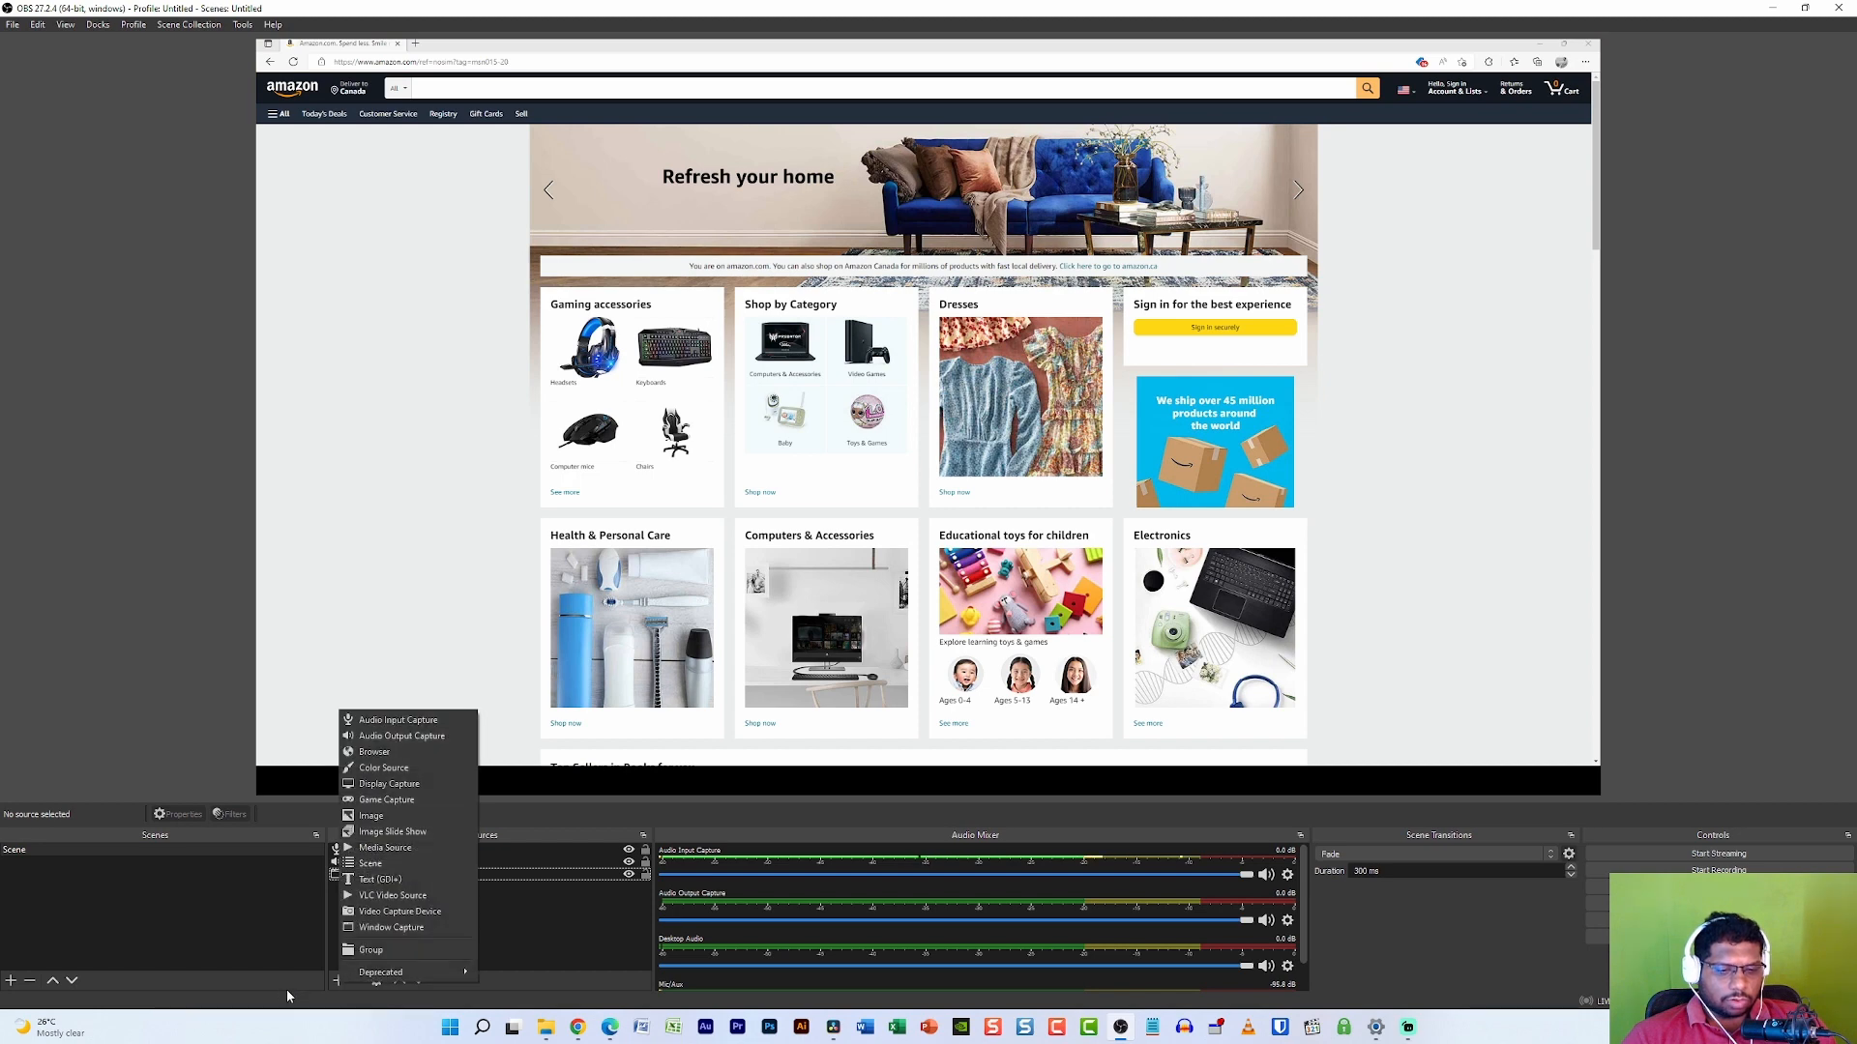
left_click(437, 911)
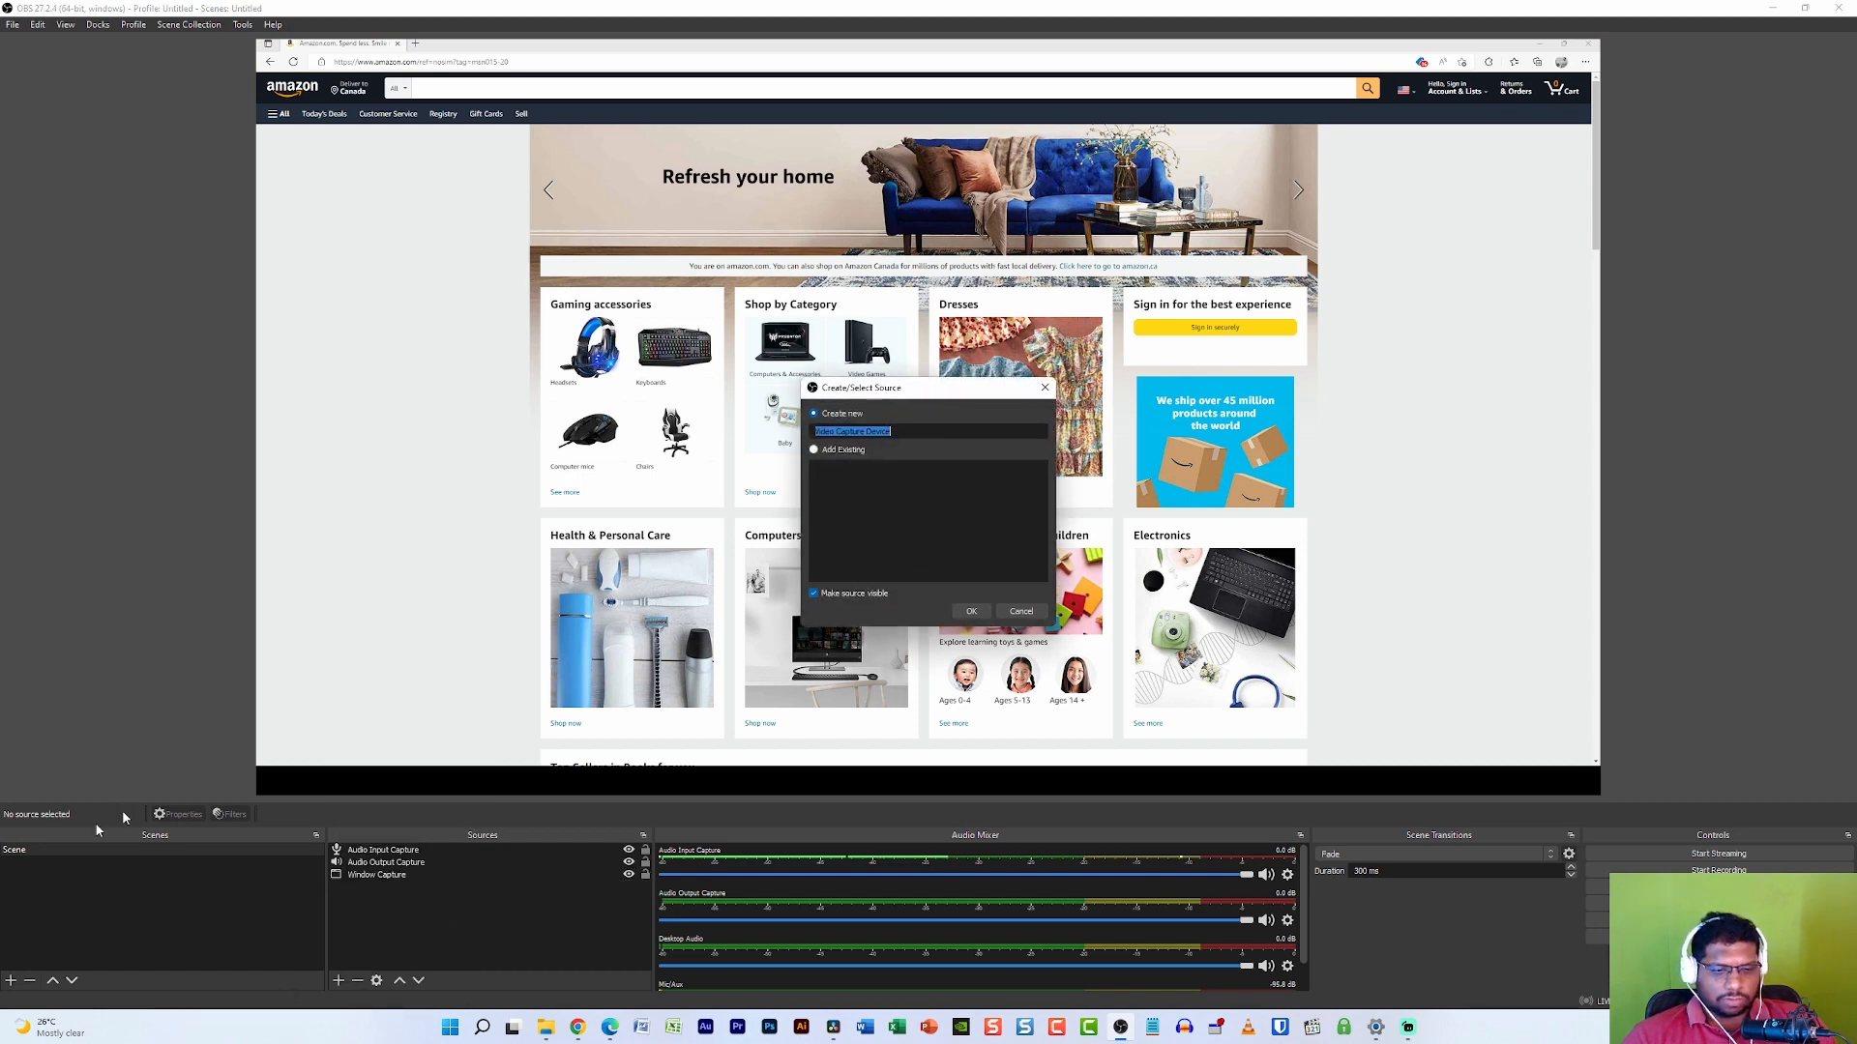
left_click(970, 612)
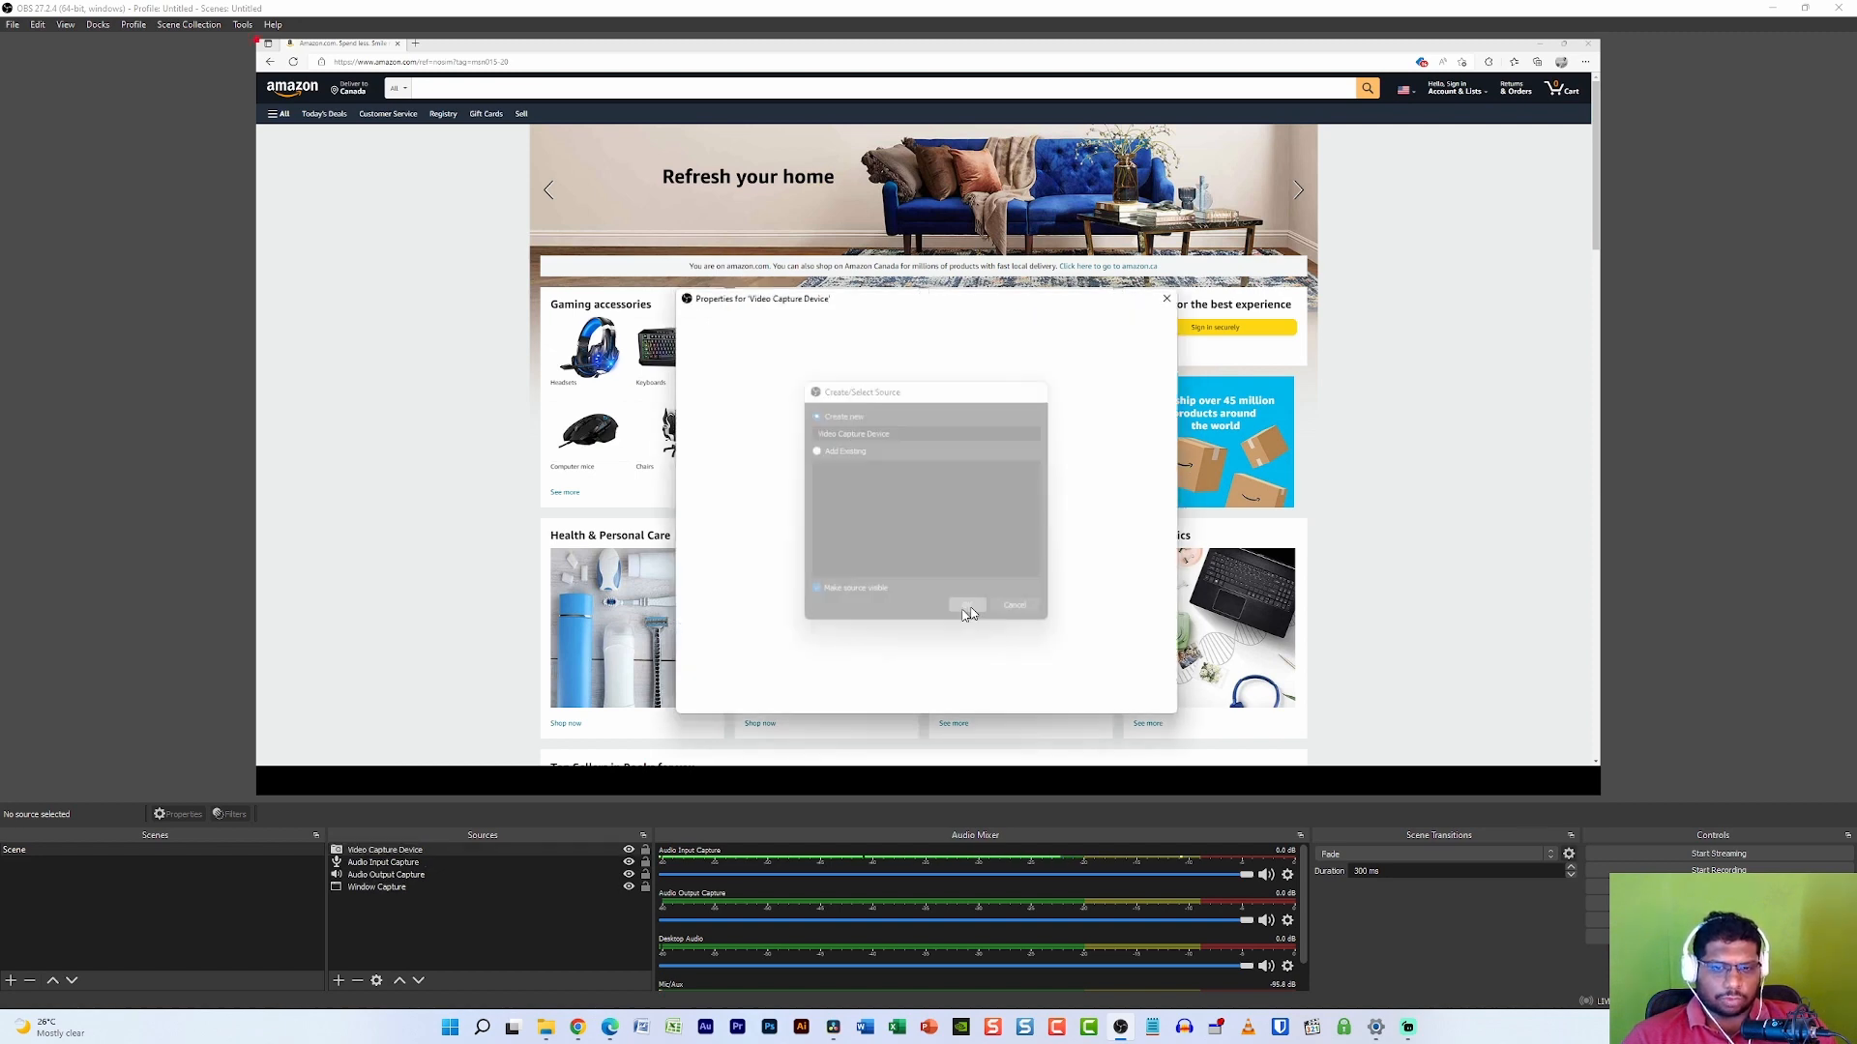
left_click(970, 602)
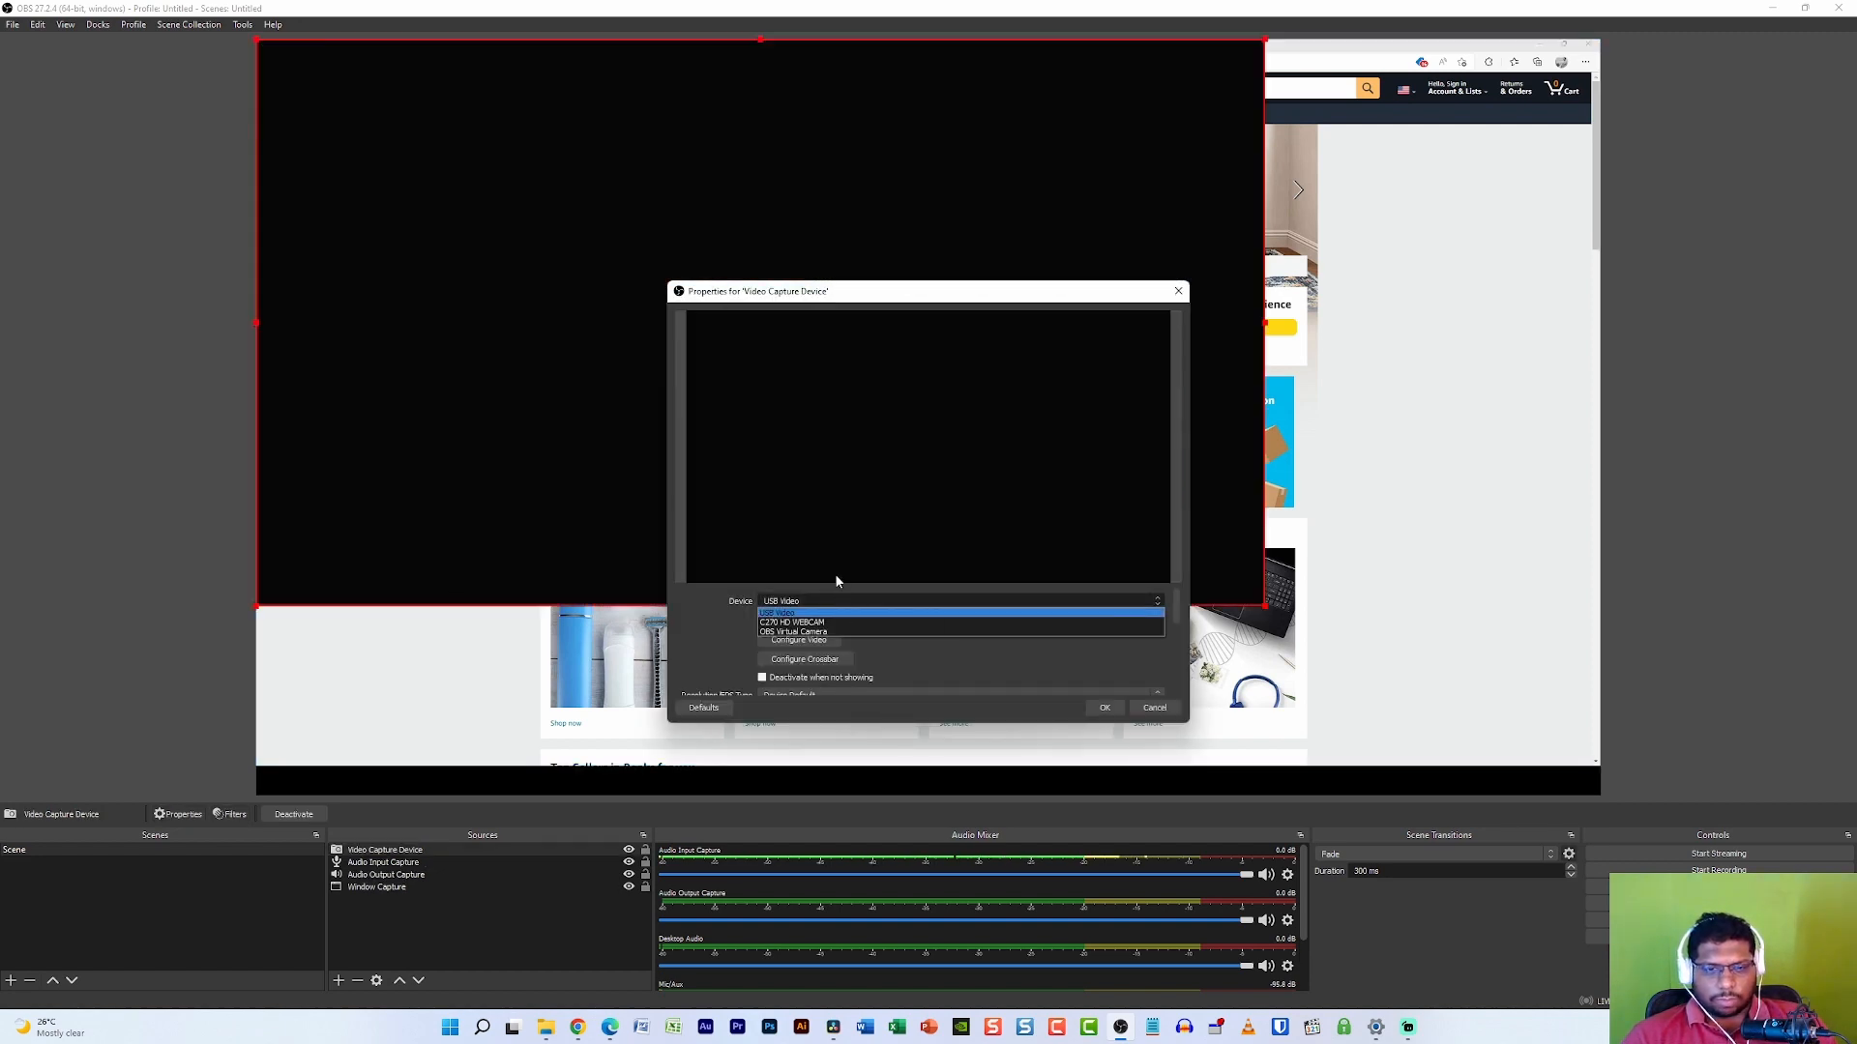
left_click(812, 464)
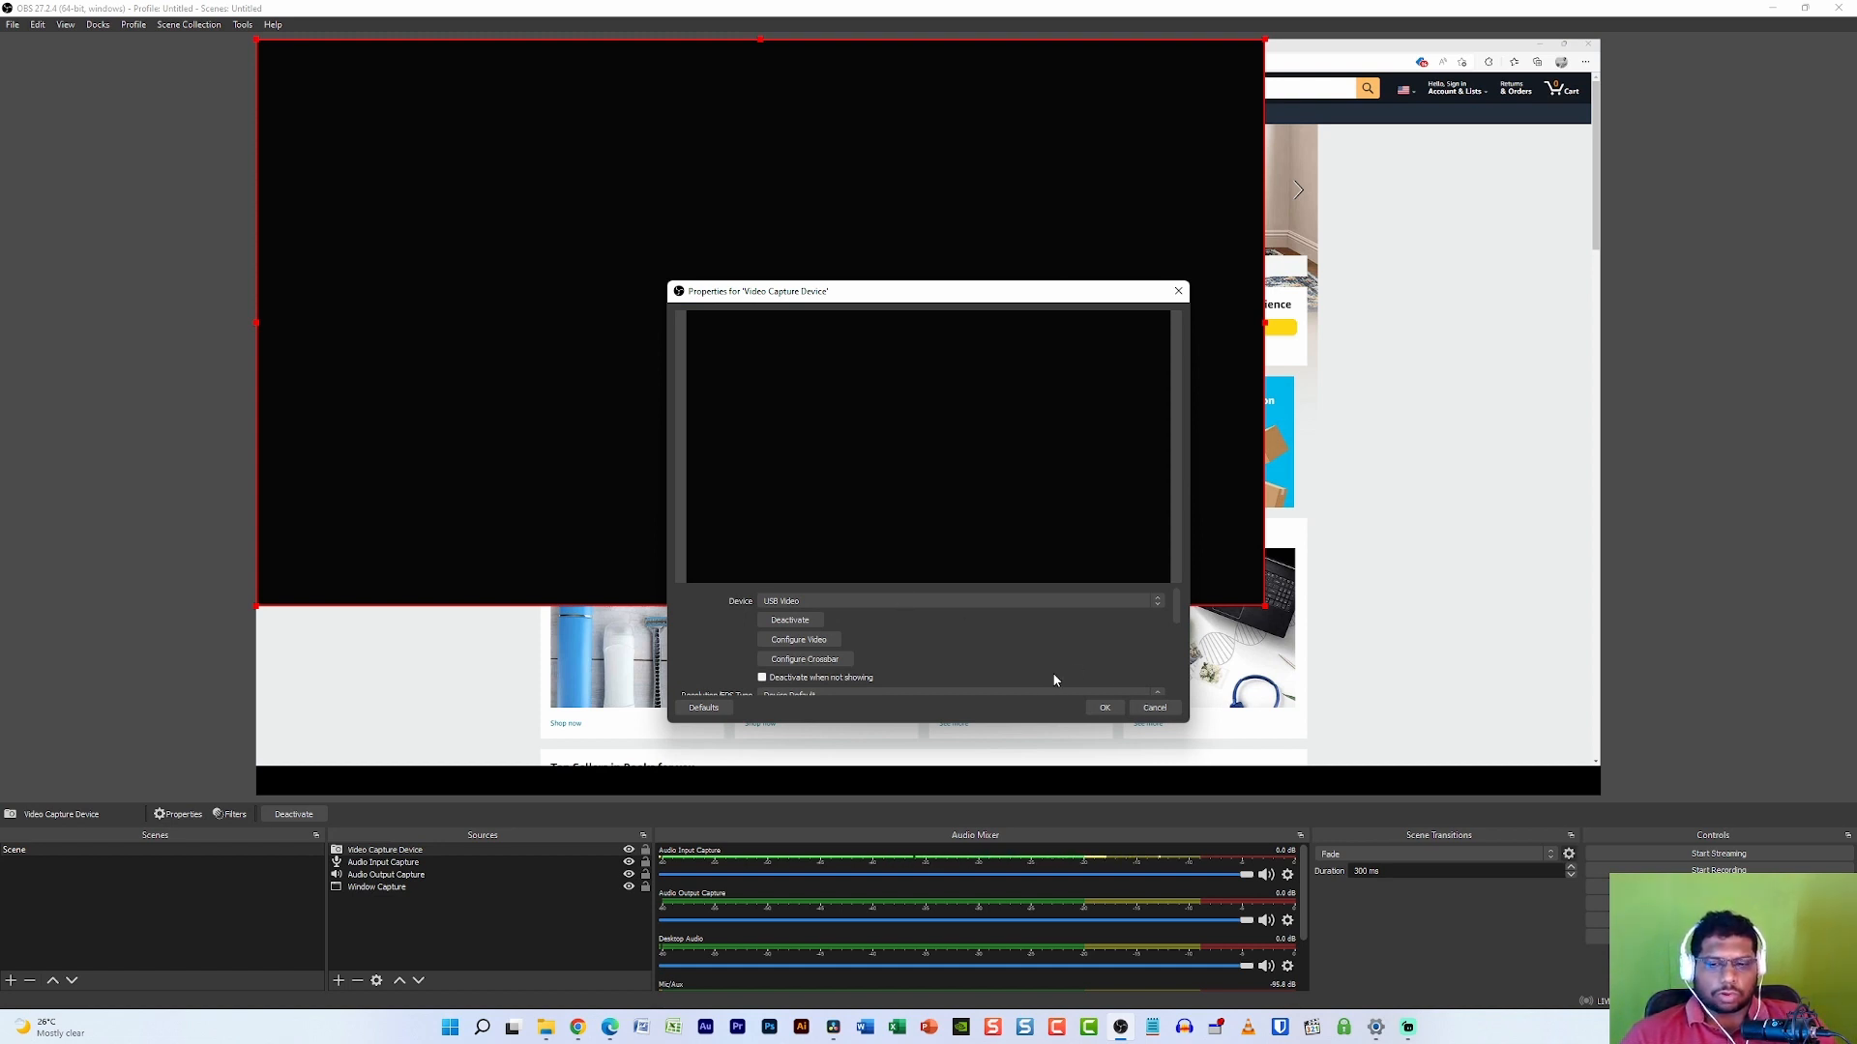
scroll(972, 694, "down", 5)
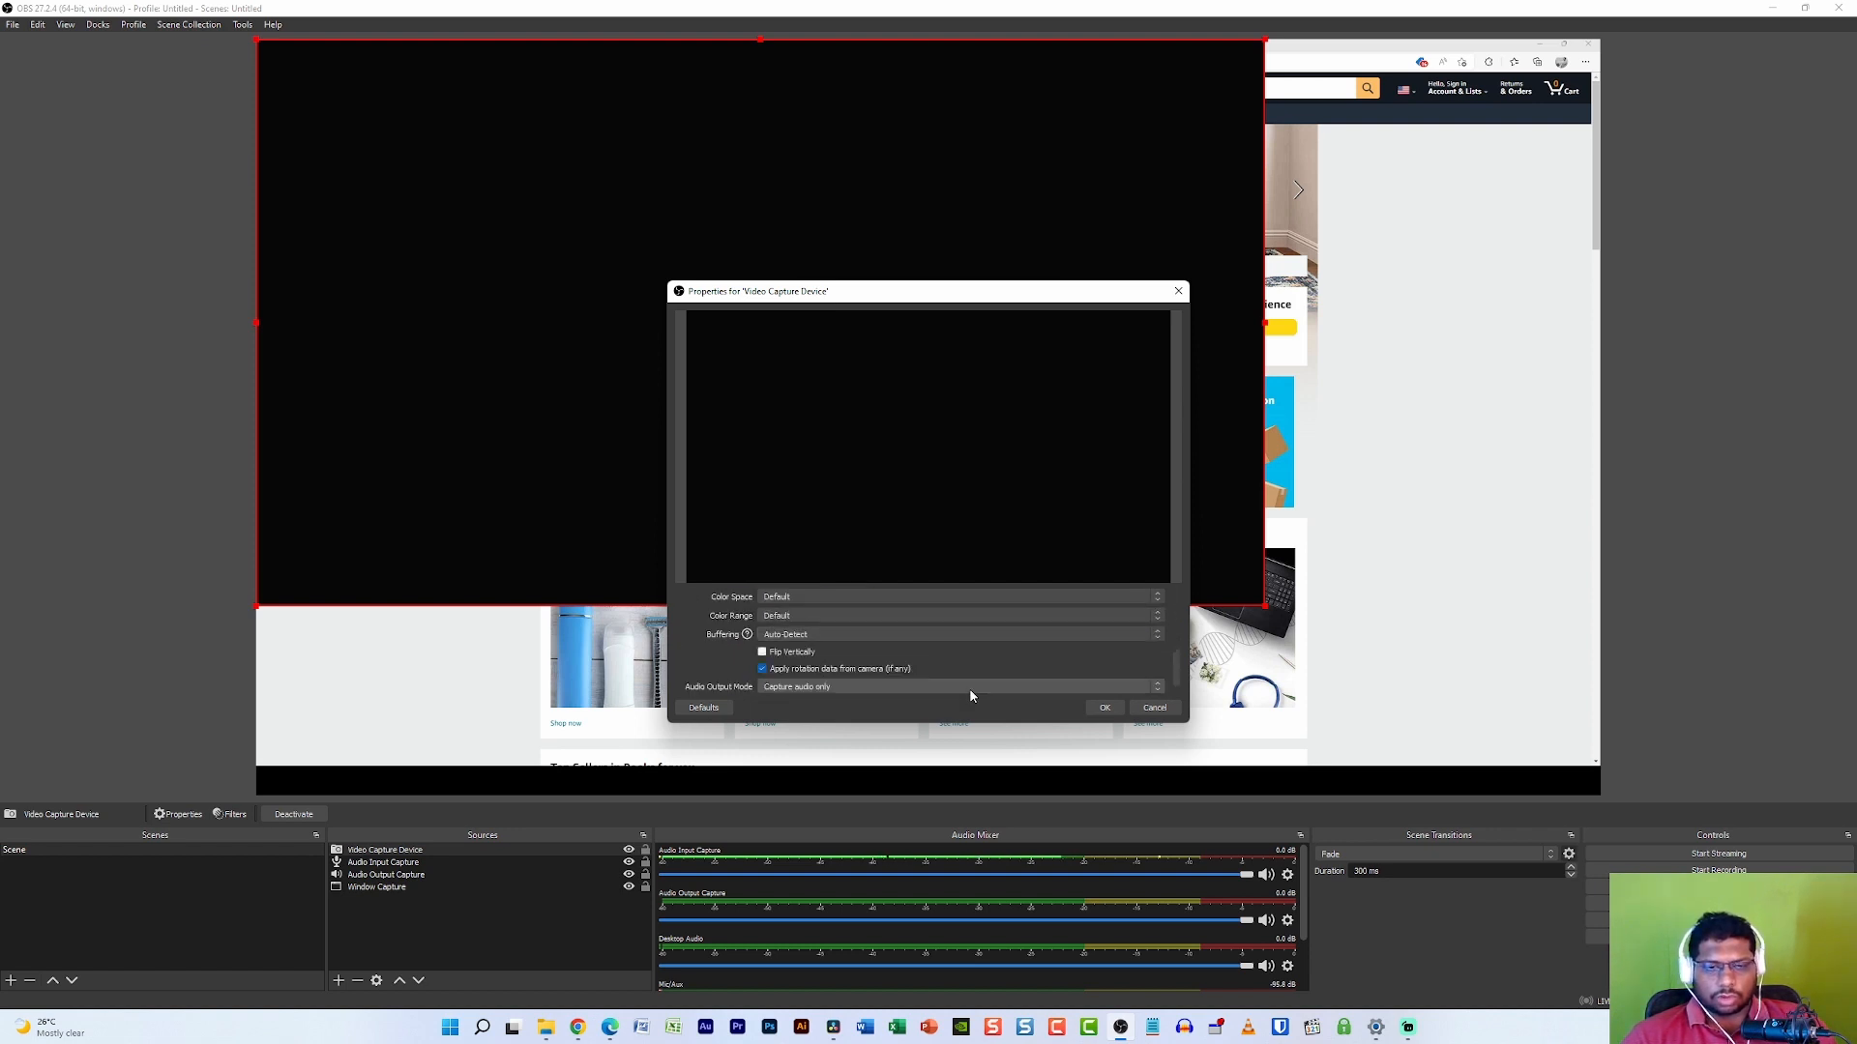
left_click(1102, 708)
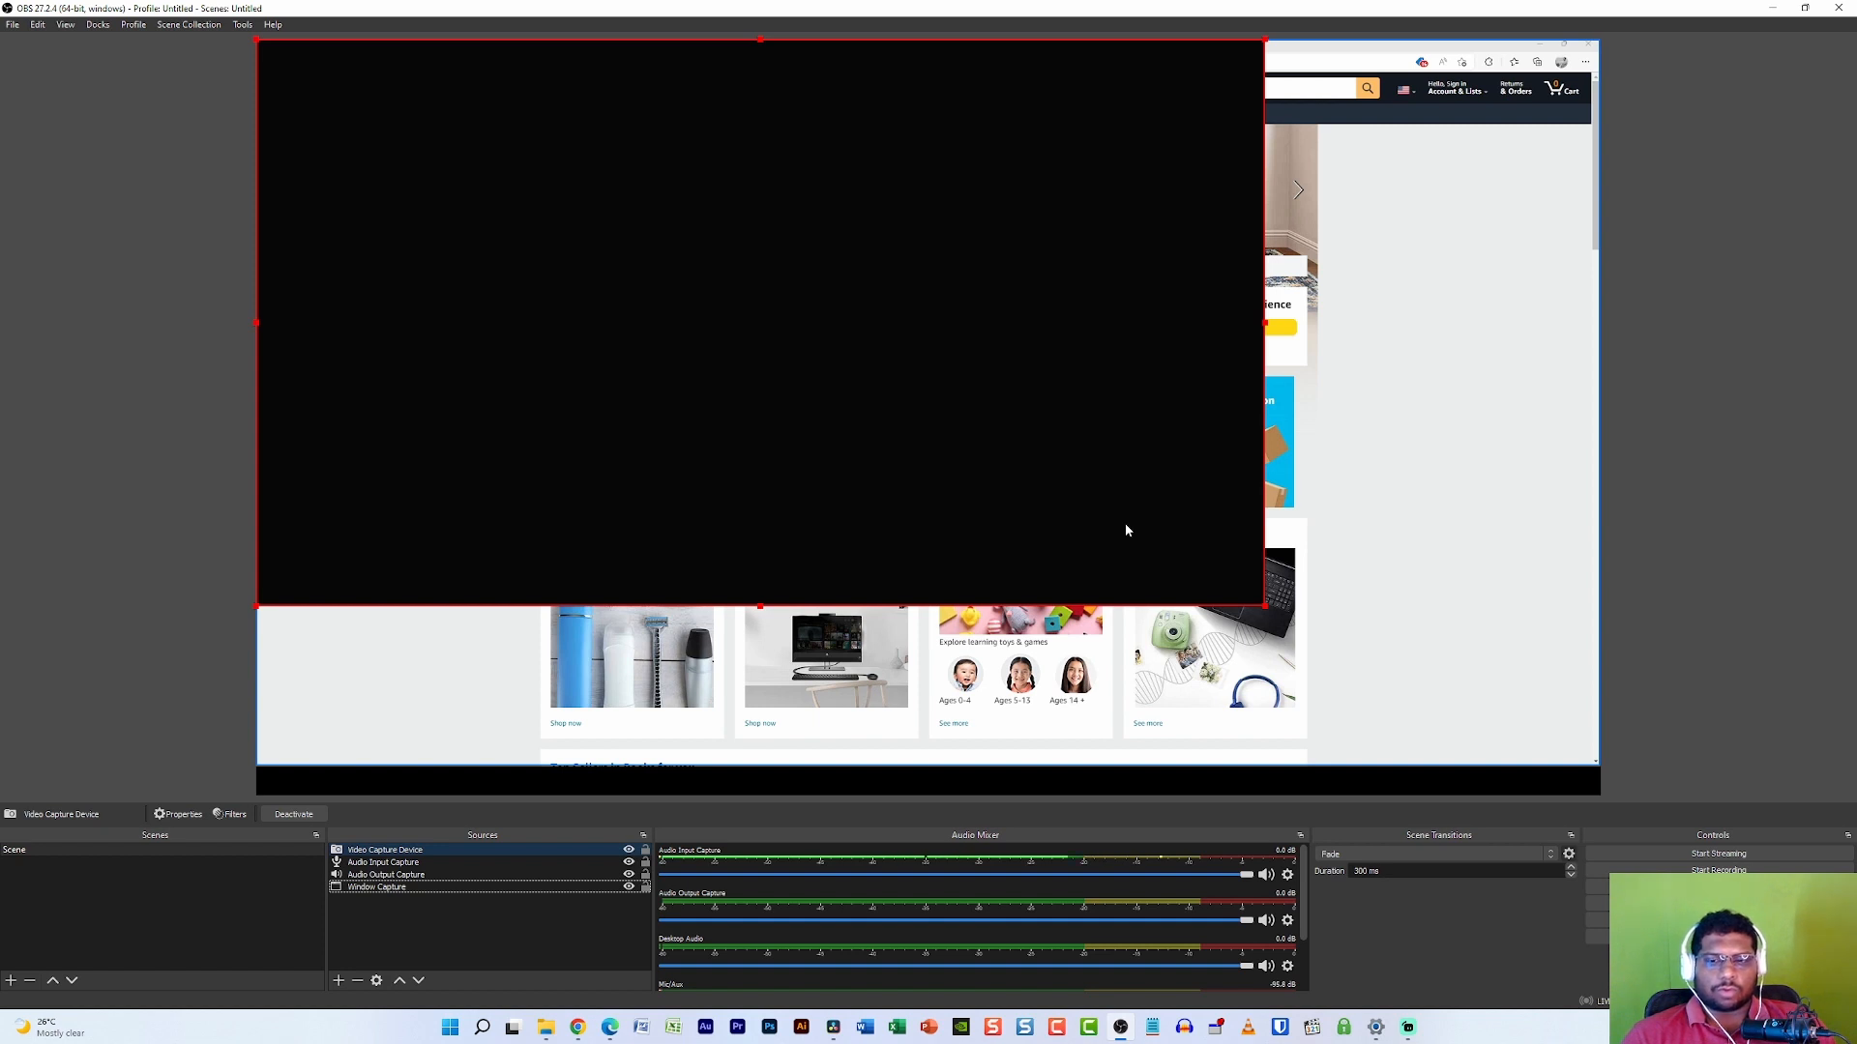
Shrink the video capture overlay to a small thumbnail and place it in the lower-right corner of the captured Amazon page
left_click_drag(771, 261, 870, 307)
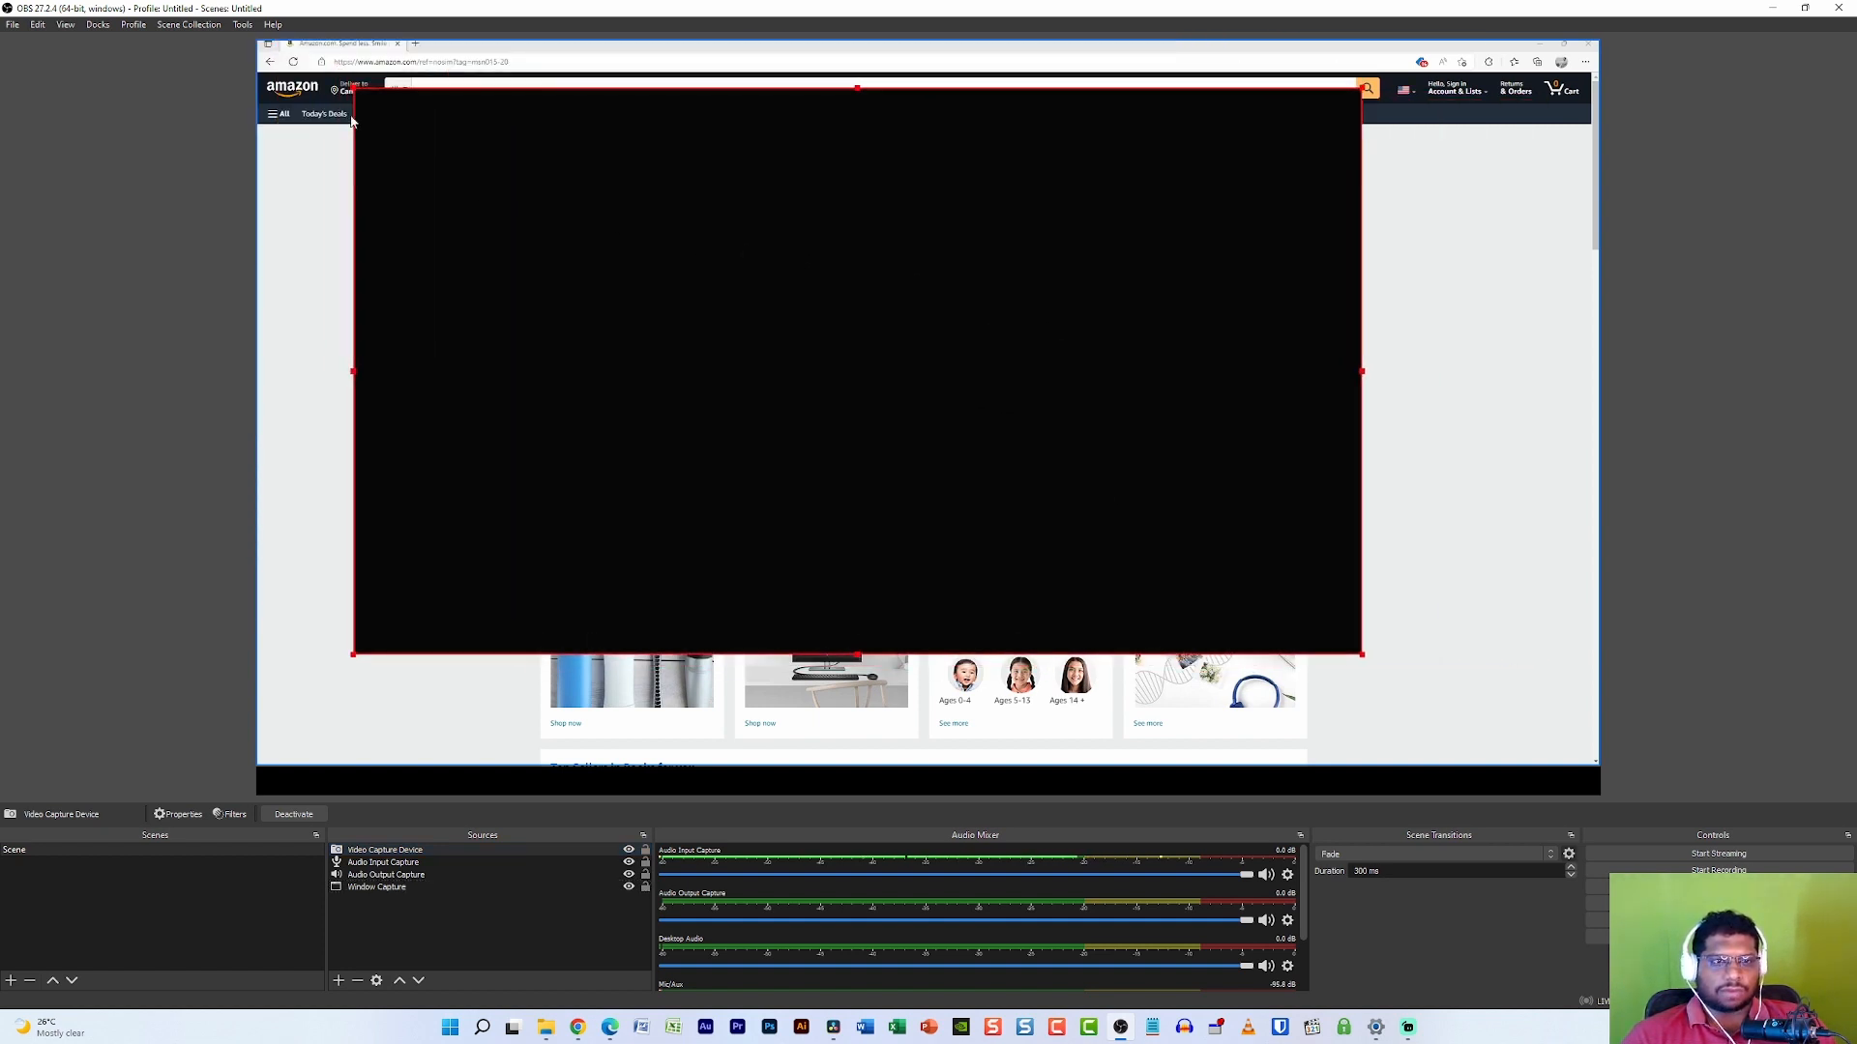
left_click_drag(353, 89, 1067, 532)
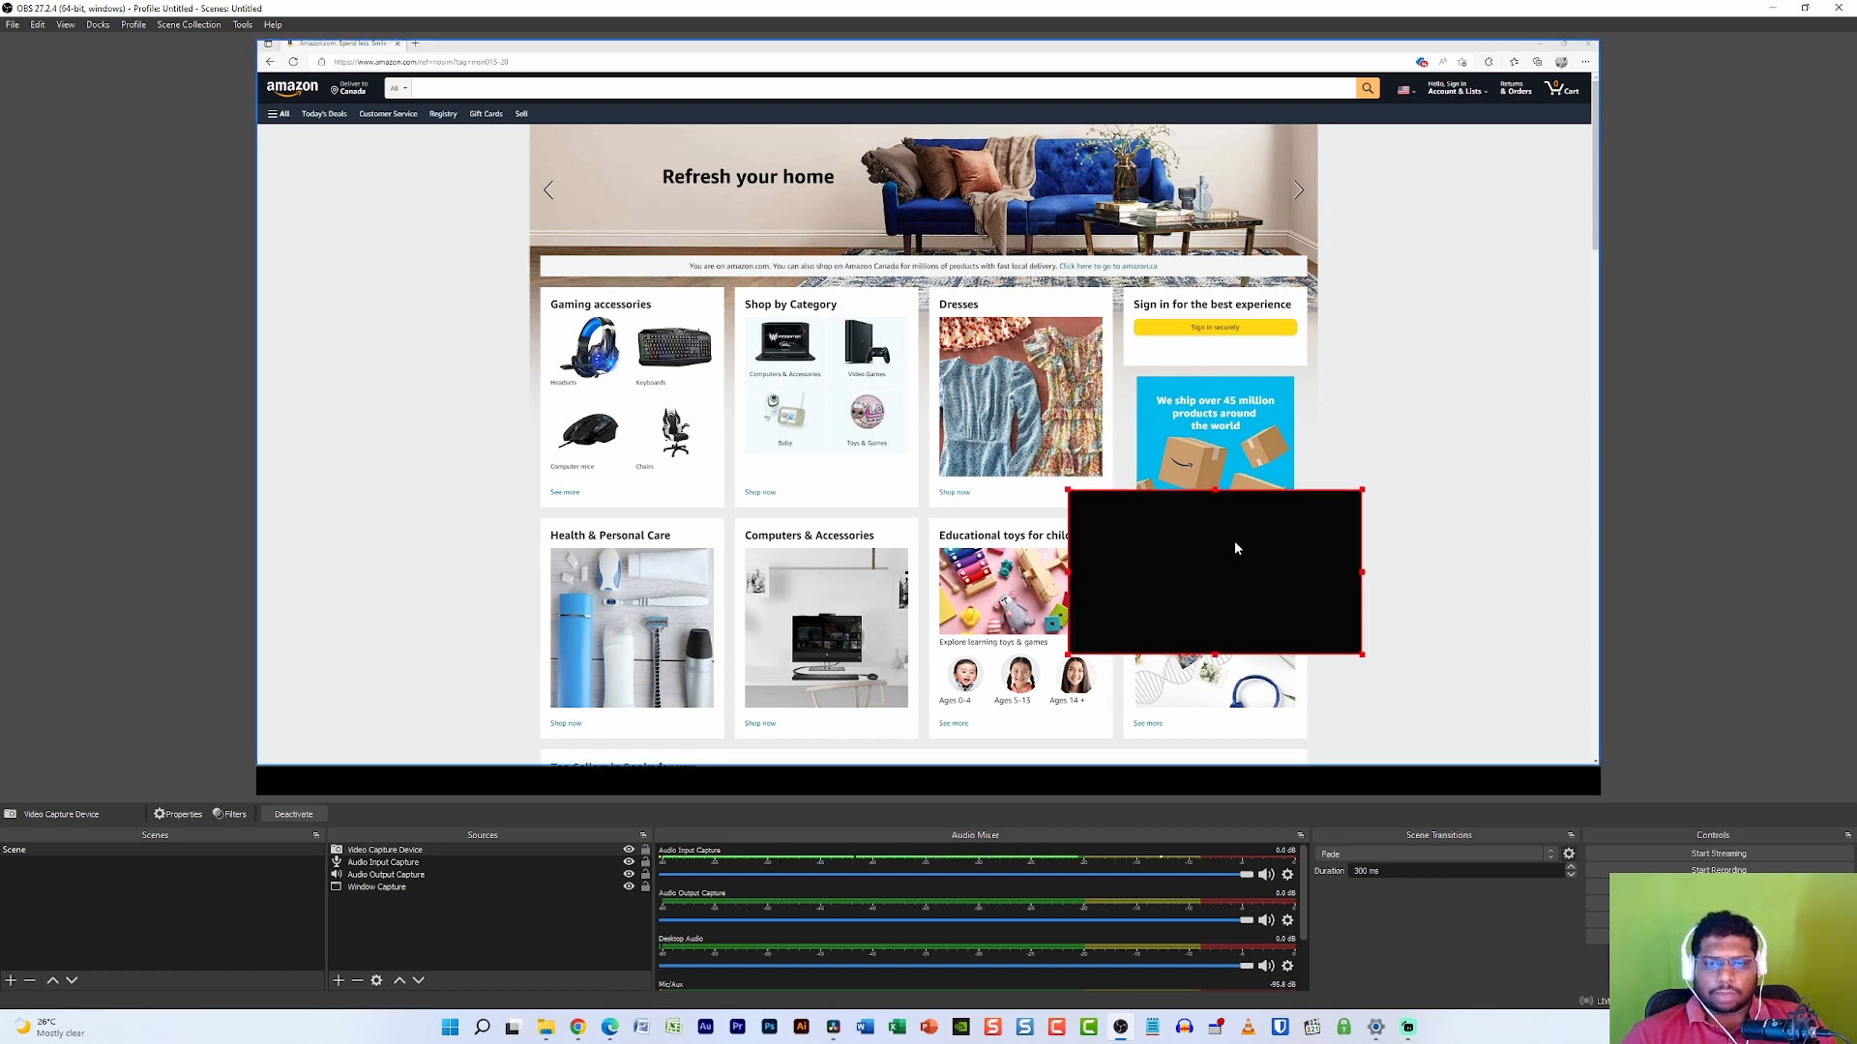
left_click_drag(1235, 549, 1474, 657)
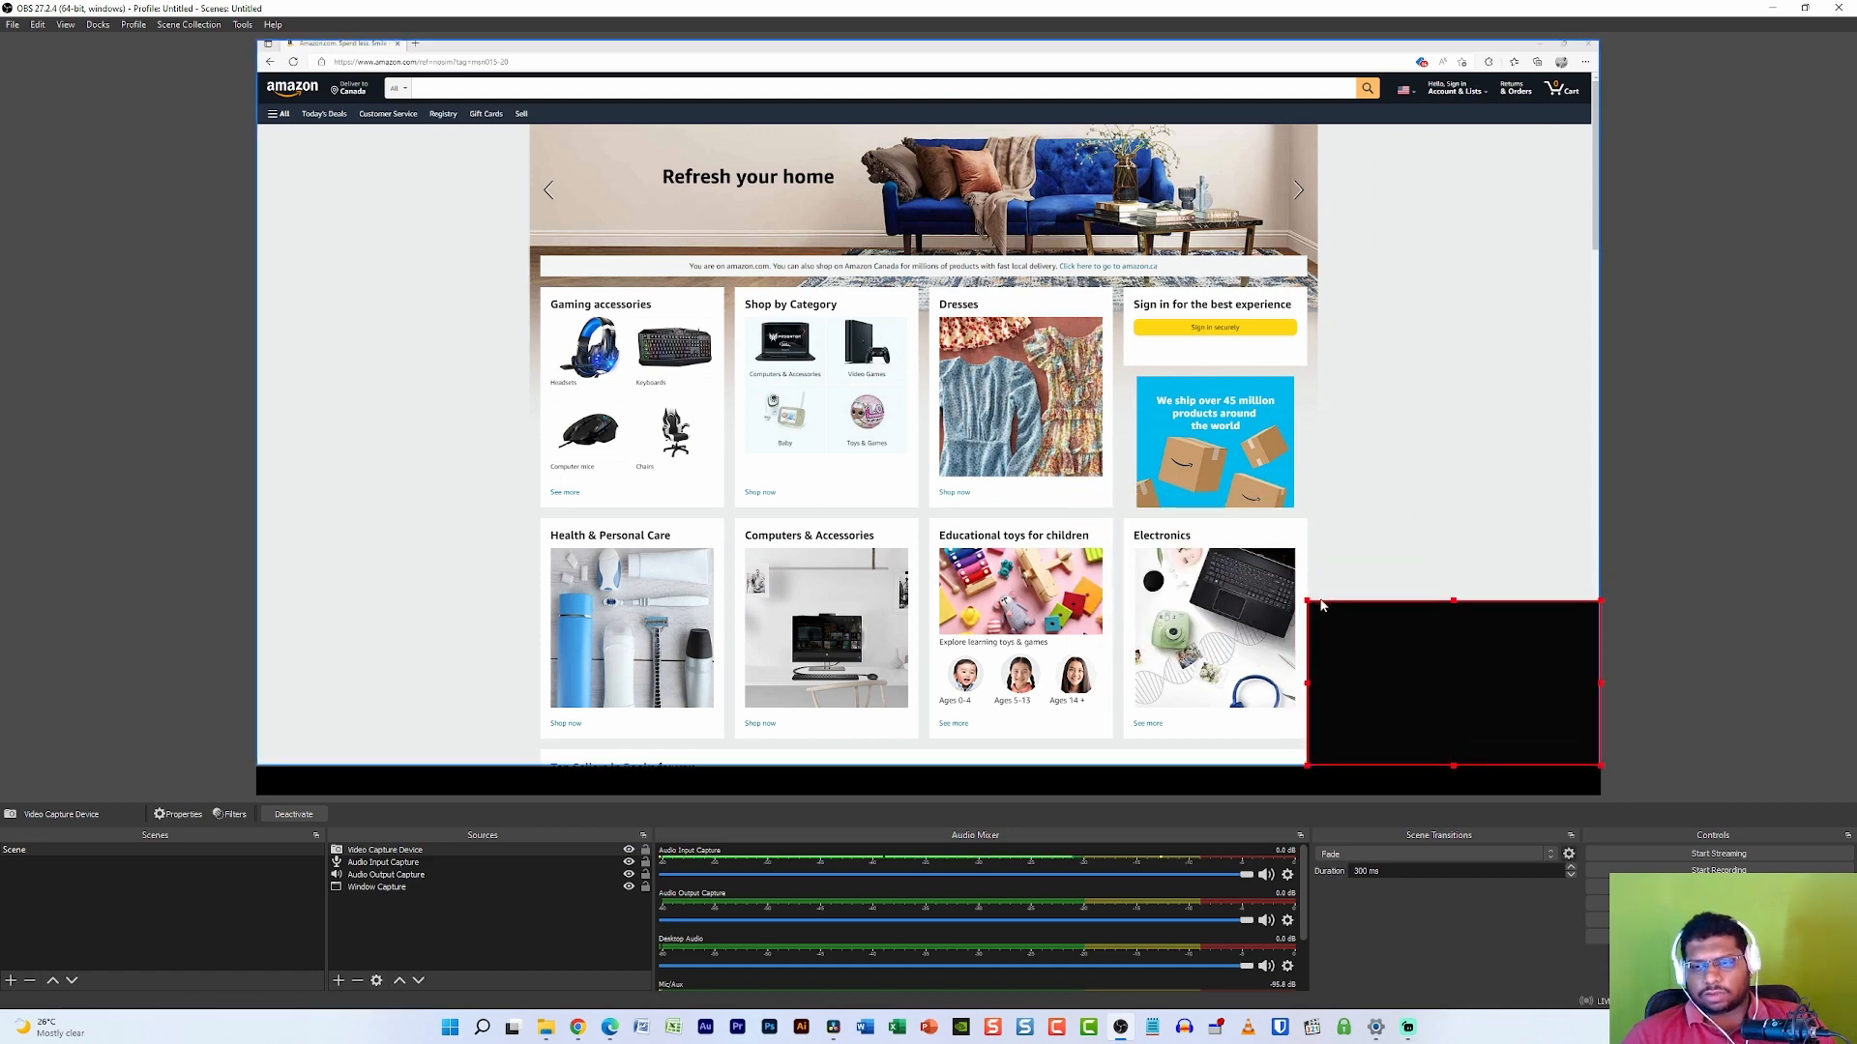
left_click_drag(1321, 605, 1447, 701)
left_click(1469, 612)
left_click_drag(861, 481, 871, 491)
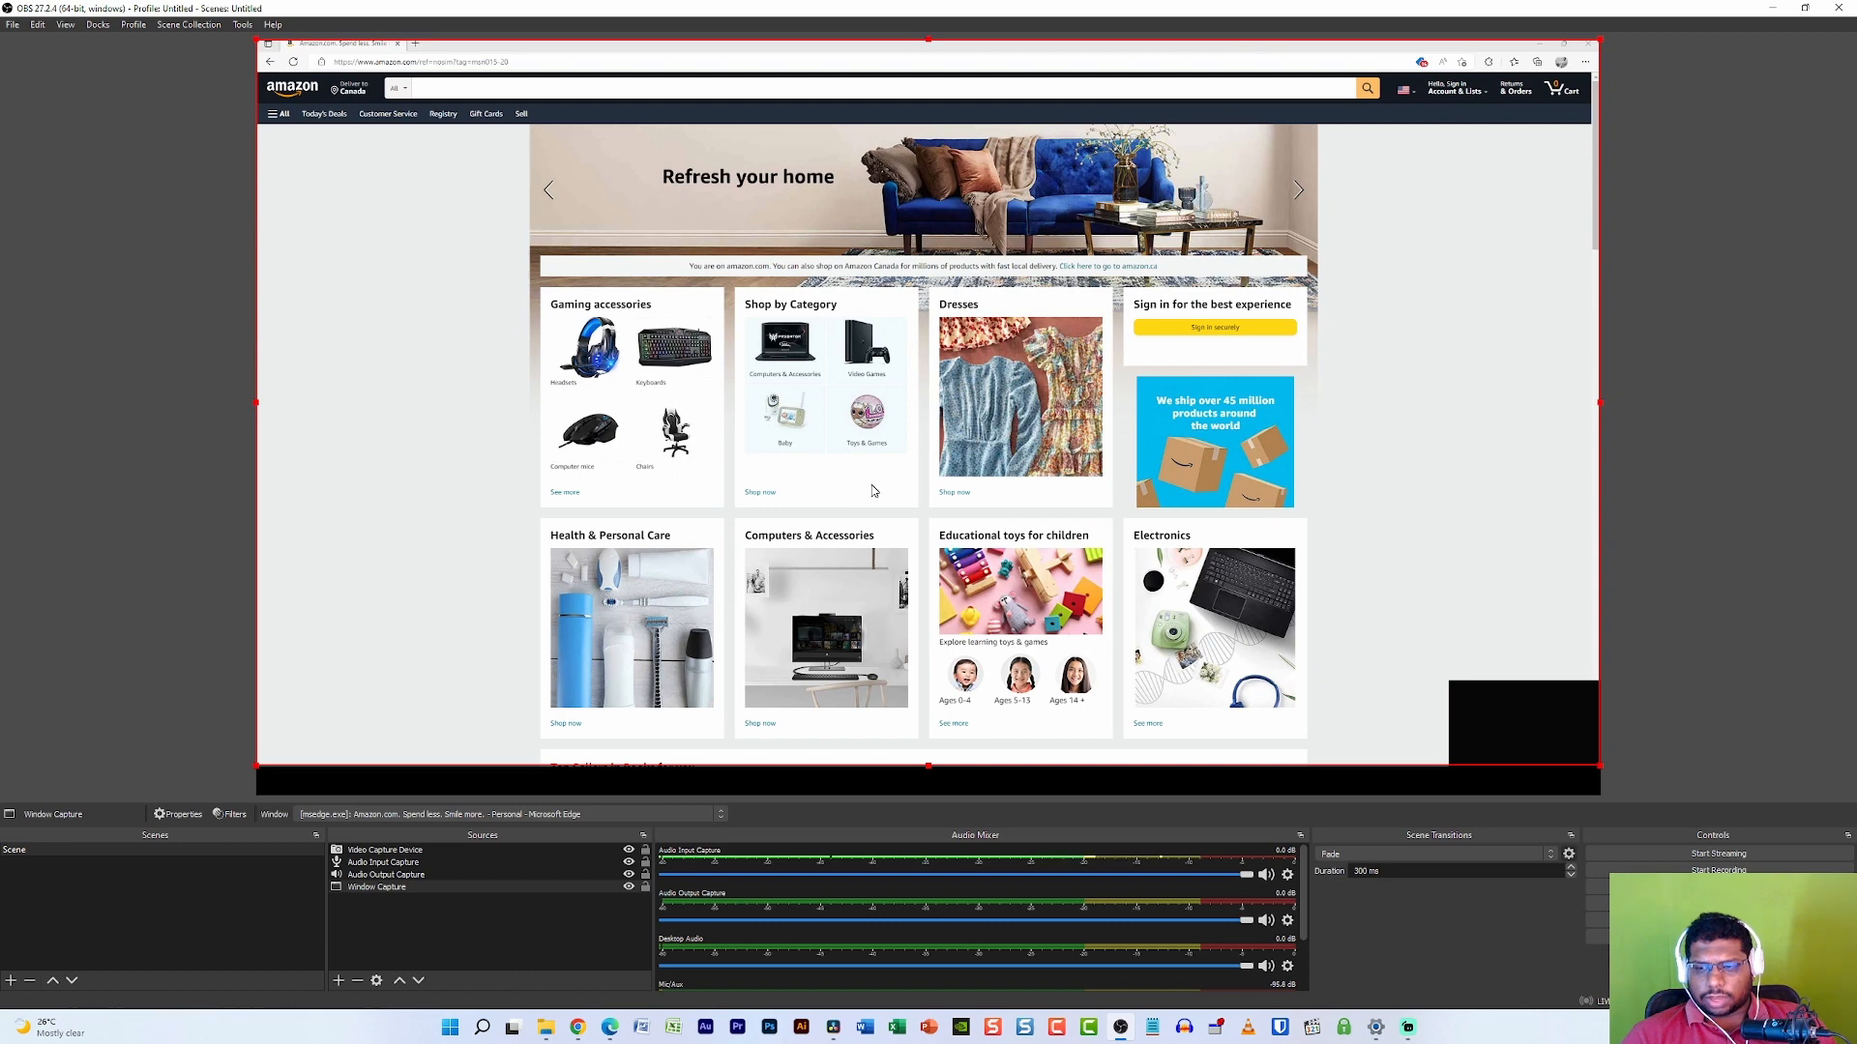
left_click(60, 471)
left_click(1568, 744)
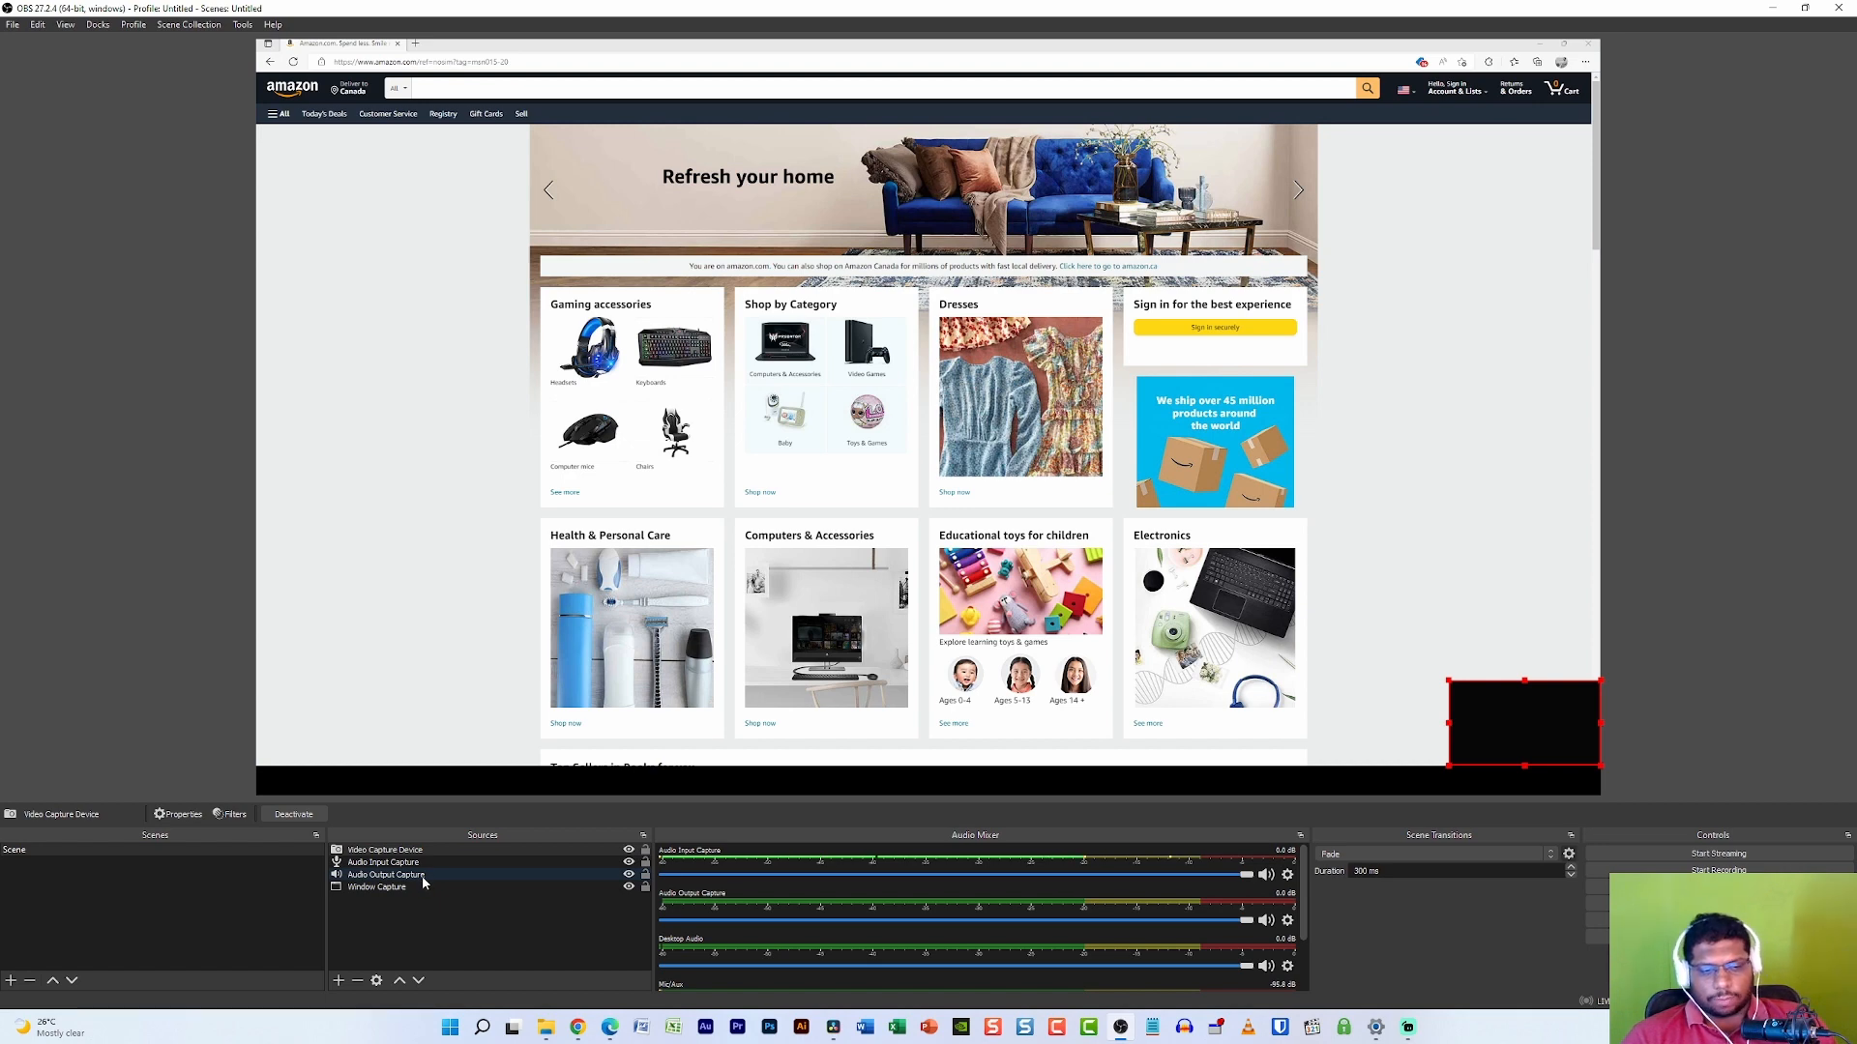
left_click_drag(414, 957, 479, 859)
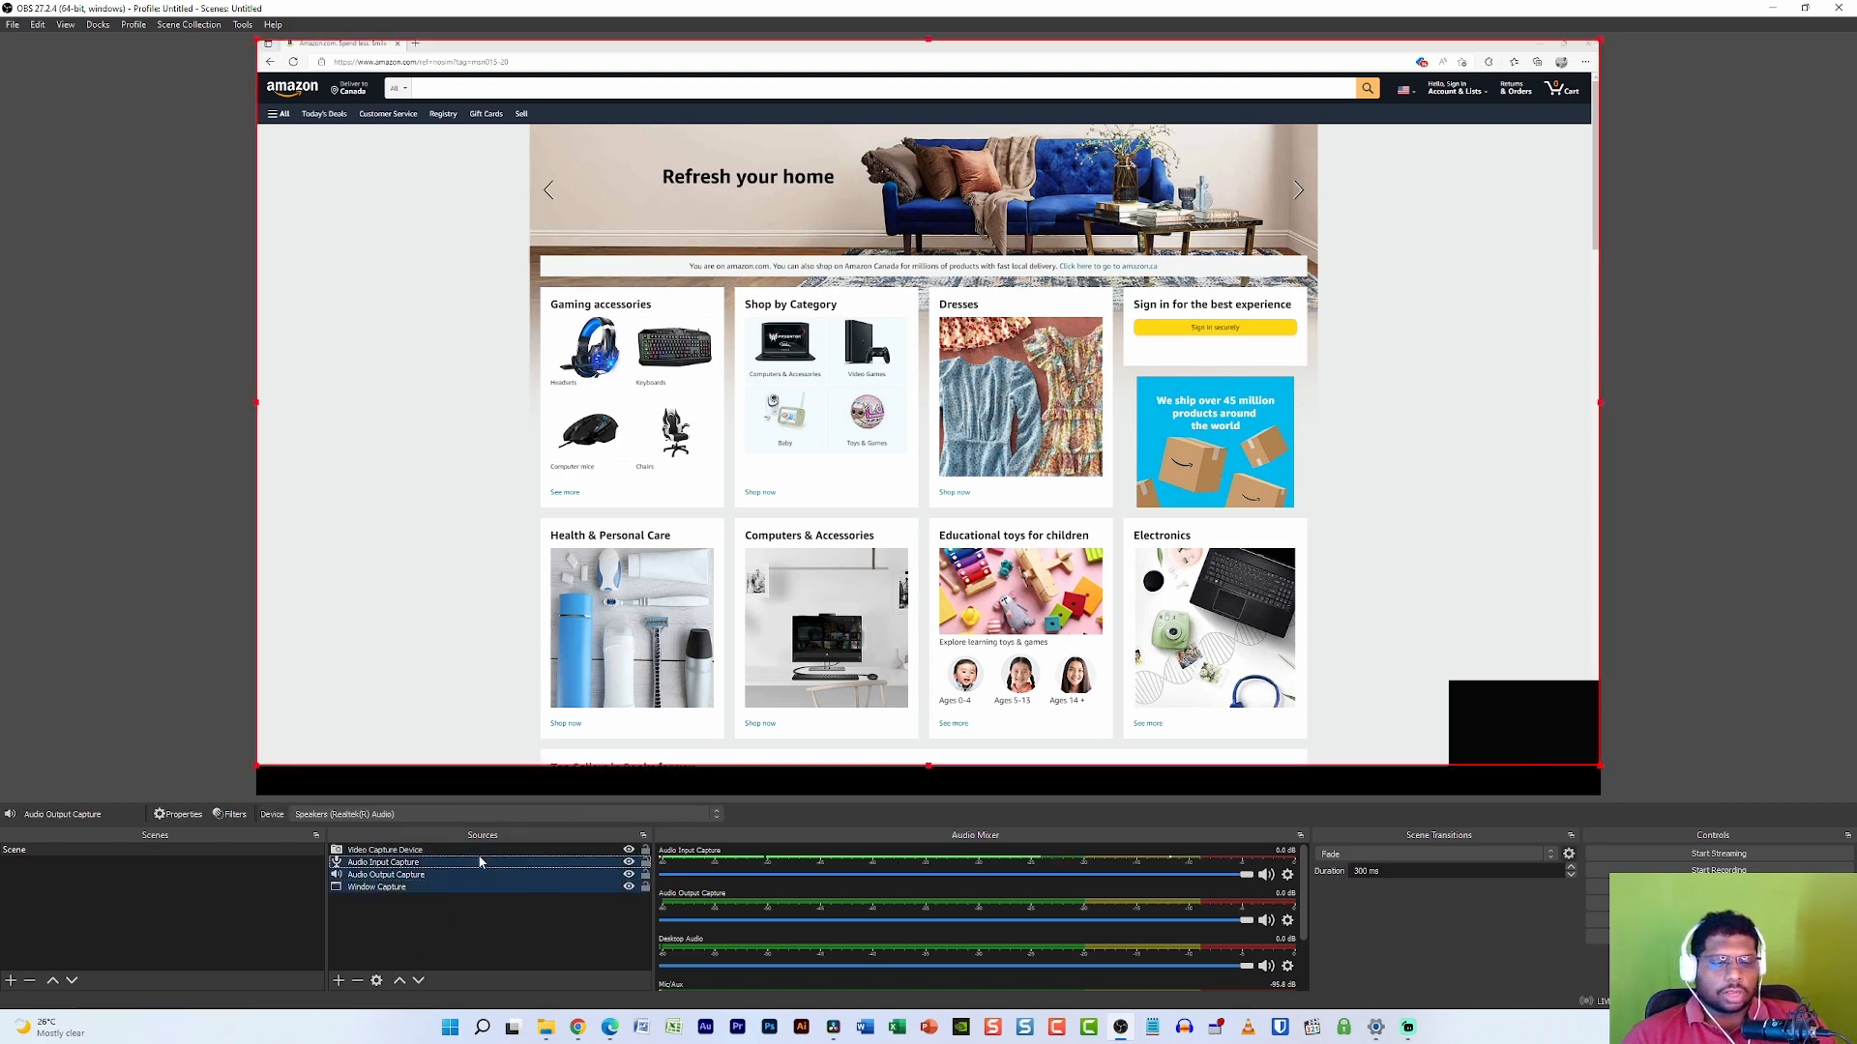
left_click(443, 924)
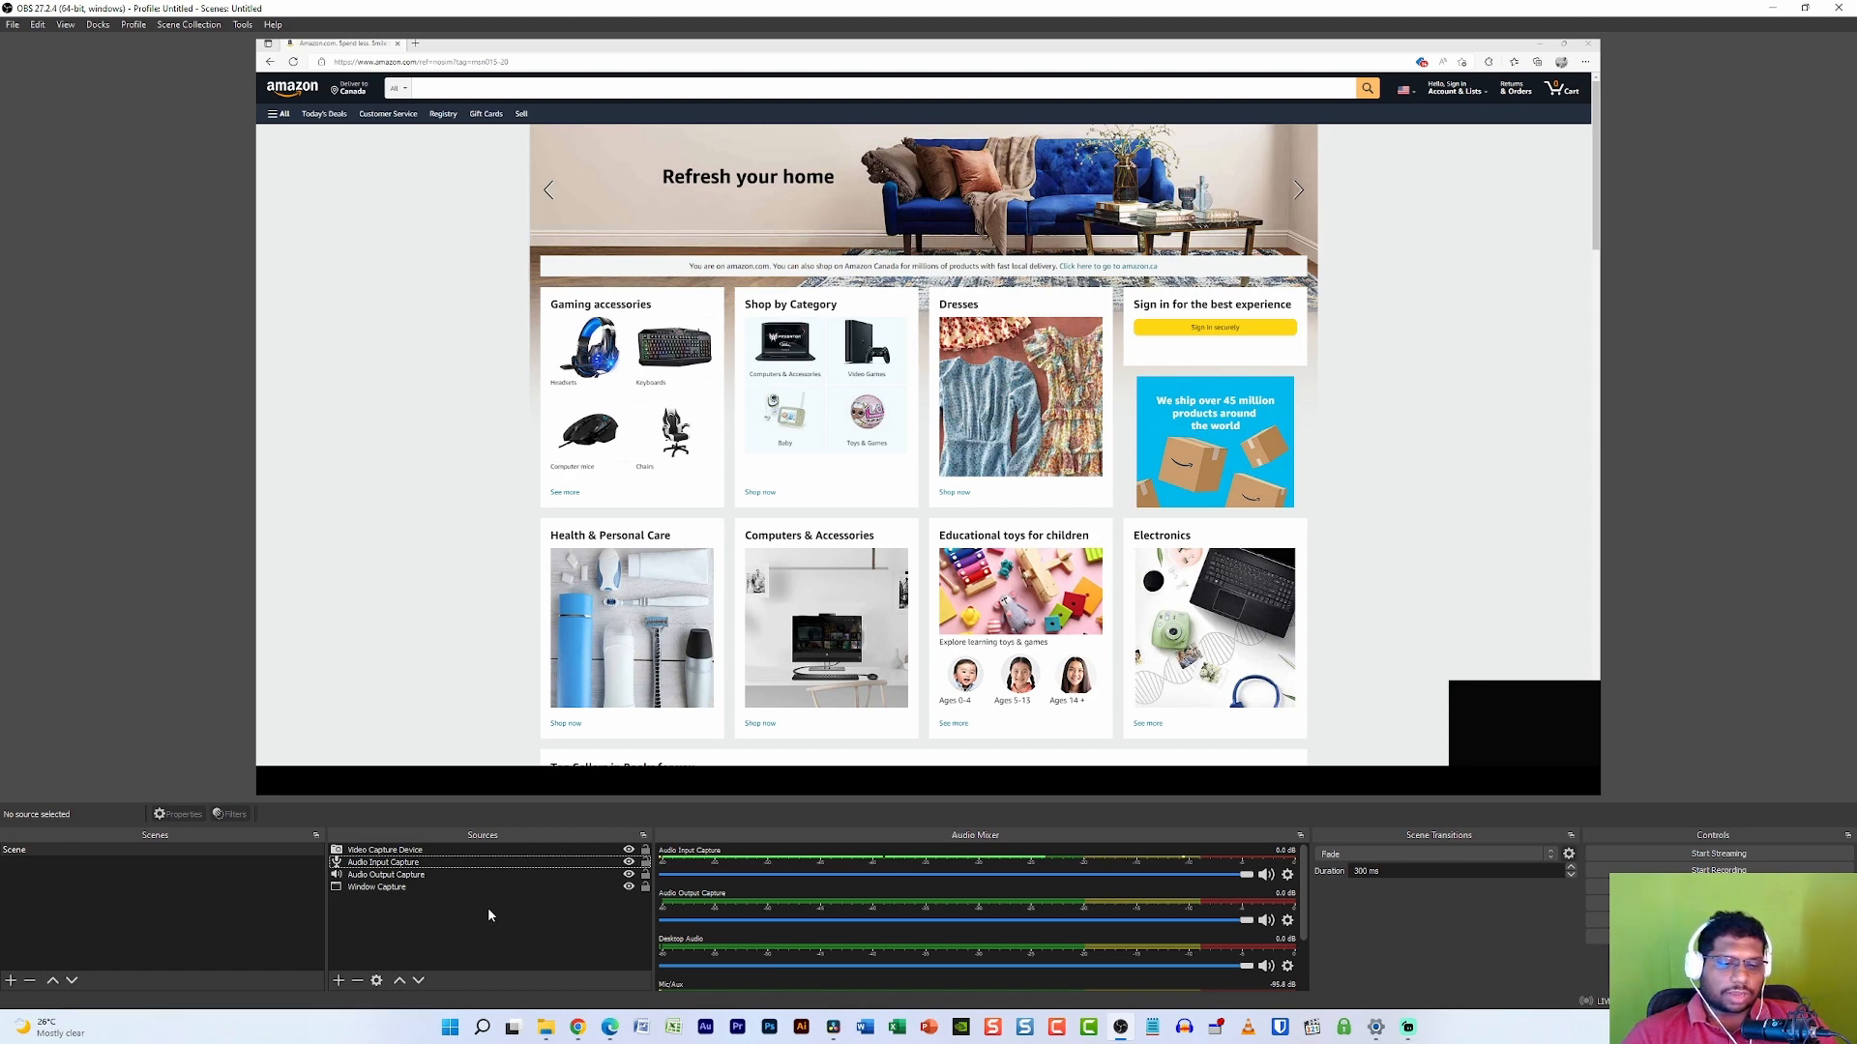
Add a Noise Suppression filter with its default name to the Audio Input Capture source
left_click(392, 863)
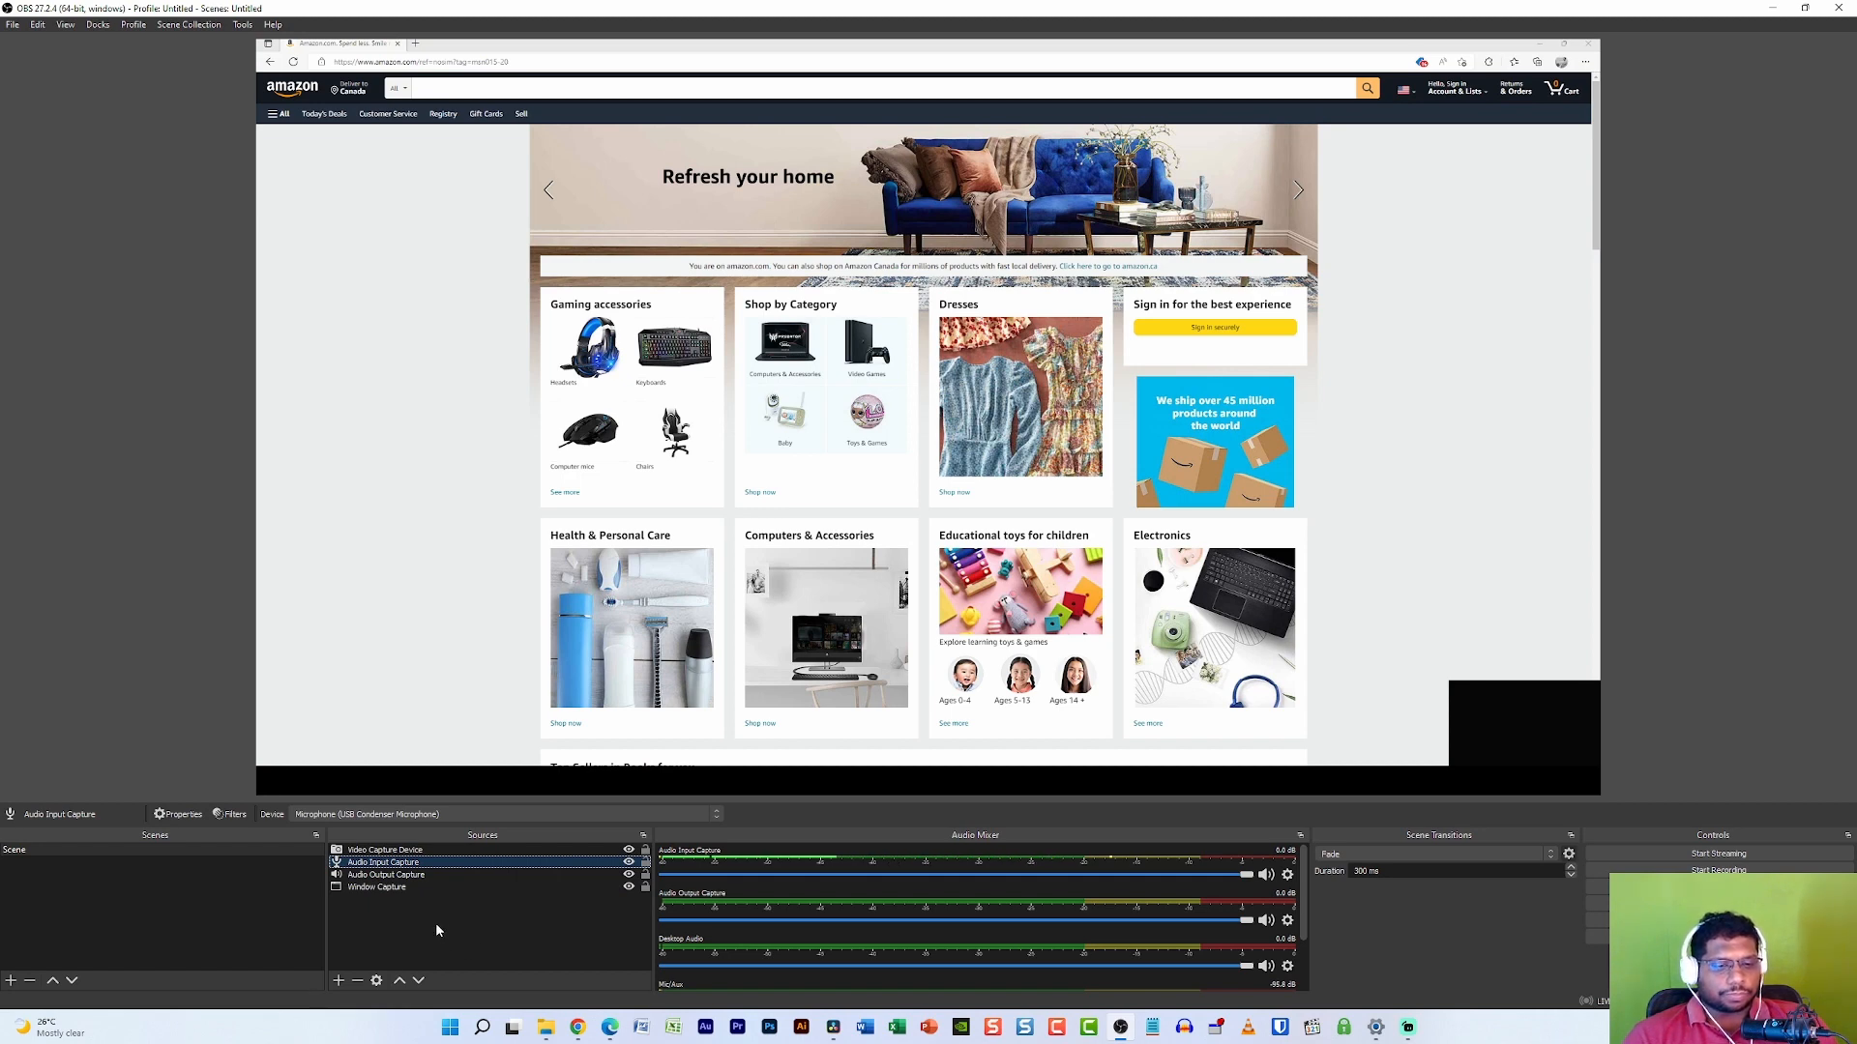
right_click(385, 863)
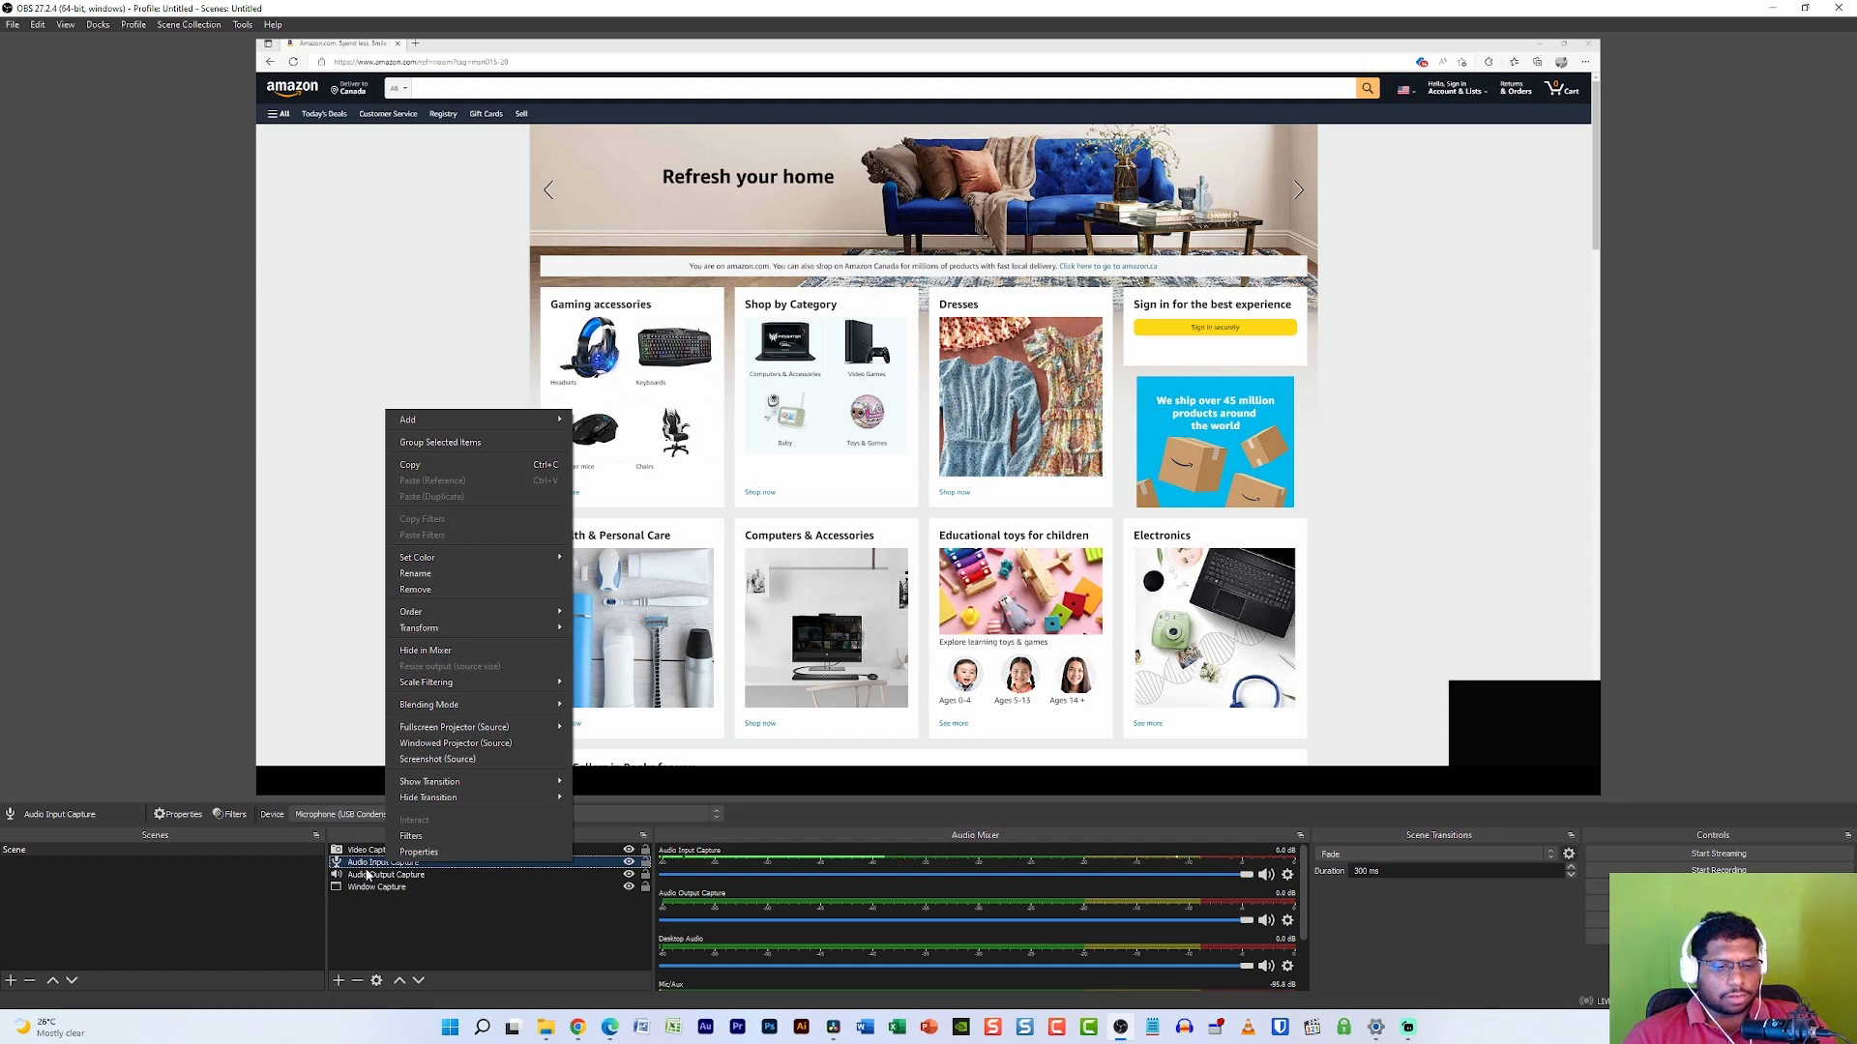
left_click(370, 863)
right_click(371, 863)
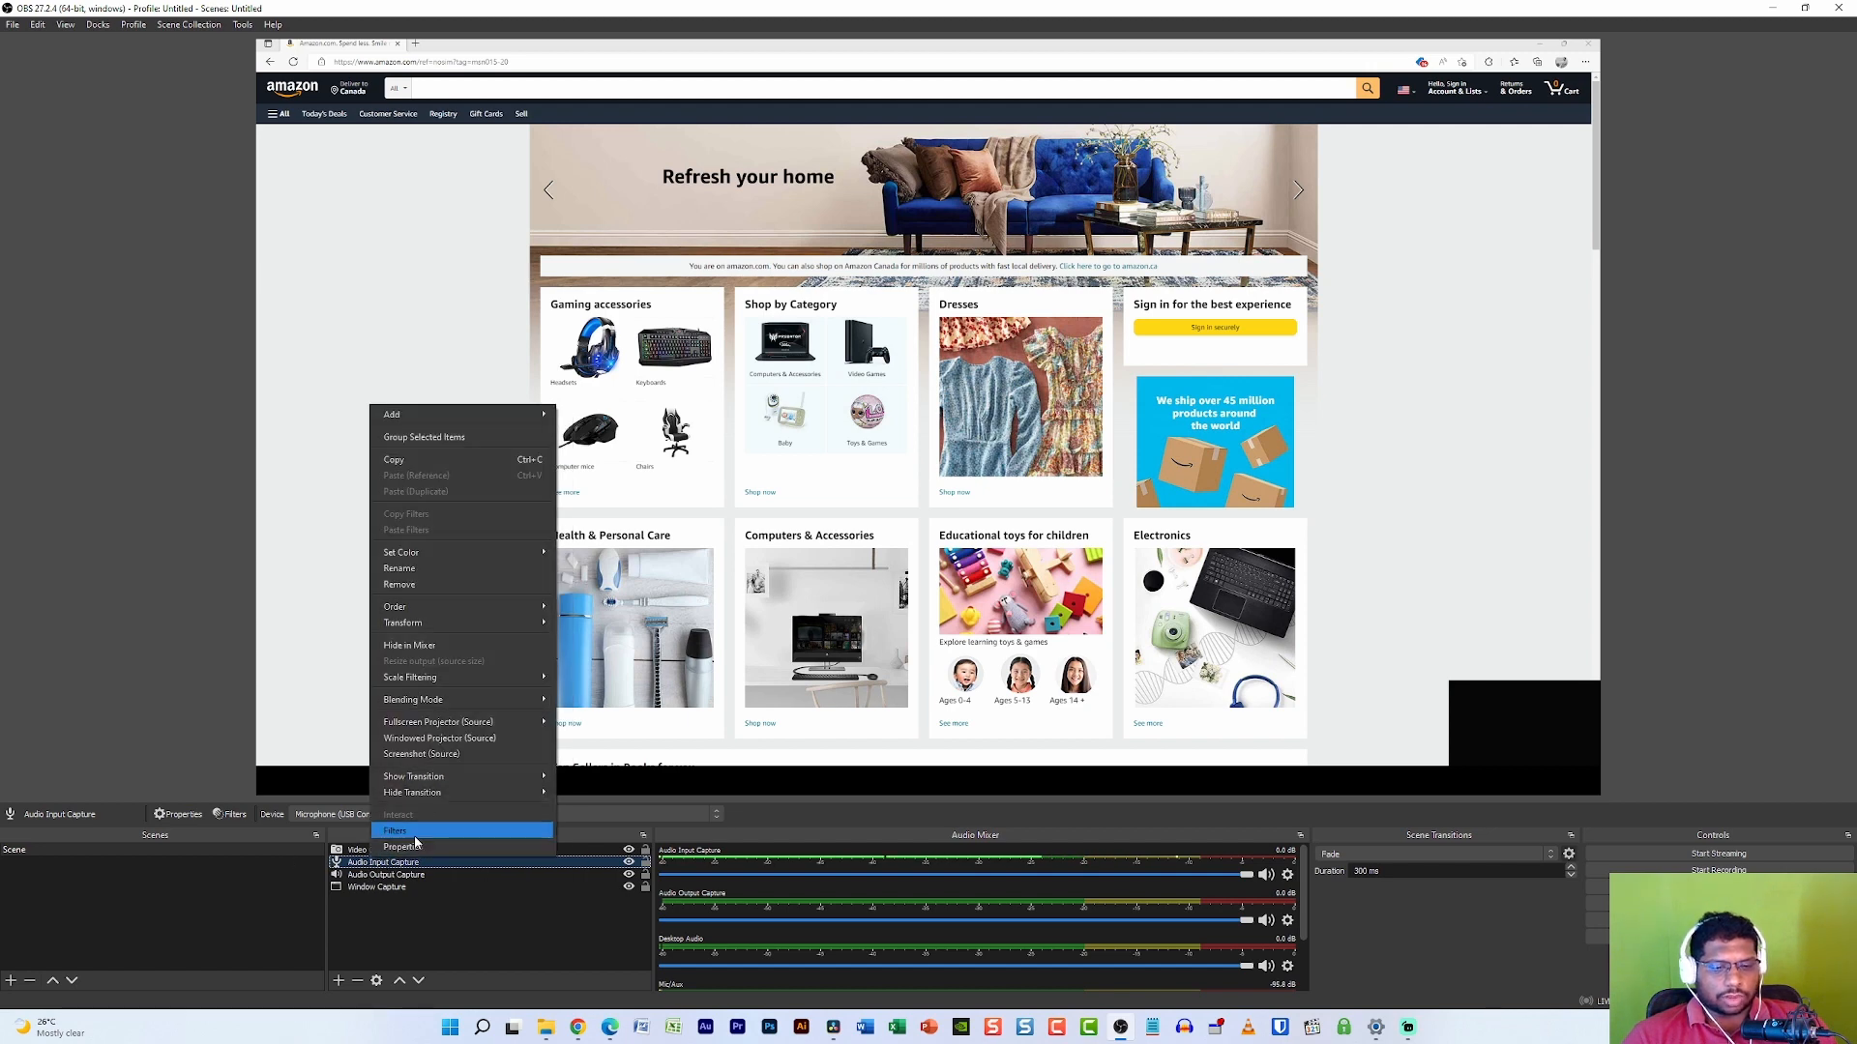
left_click(414, 840)
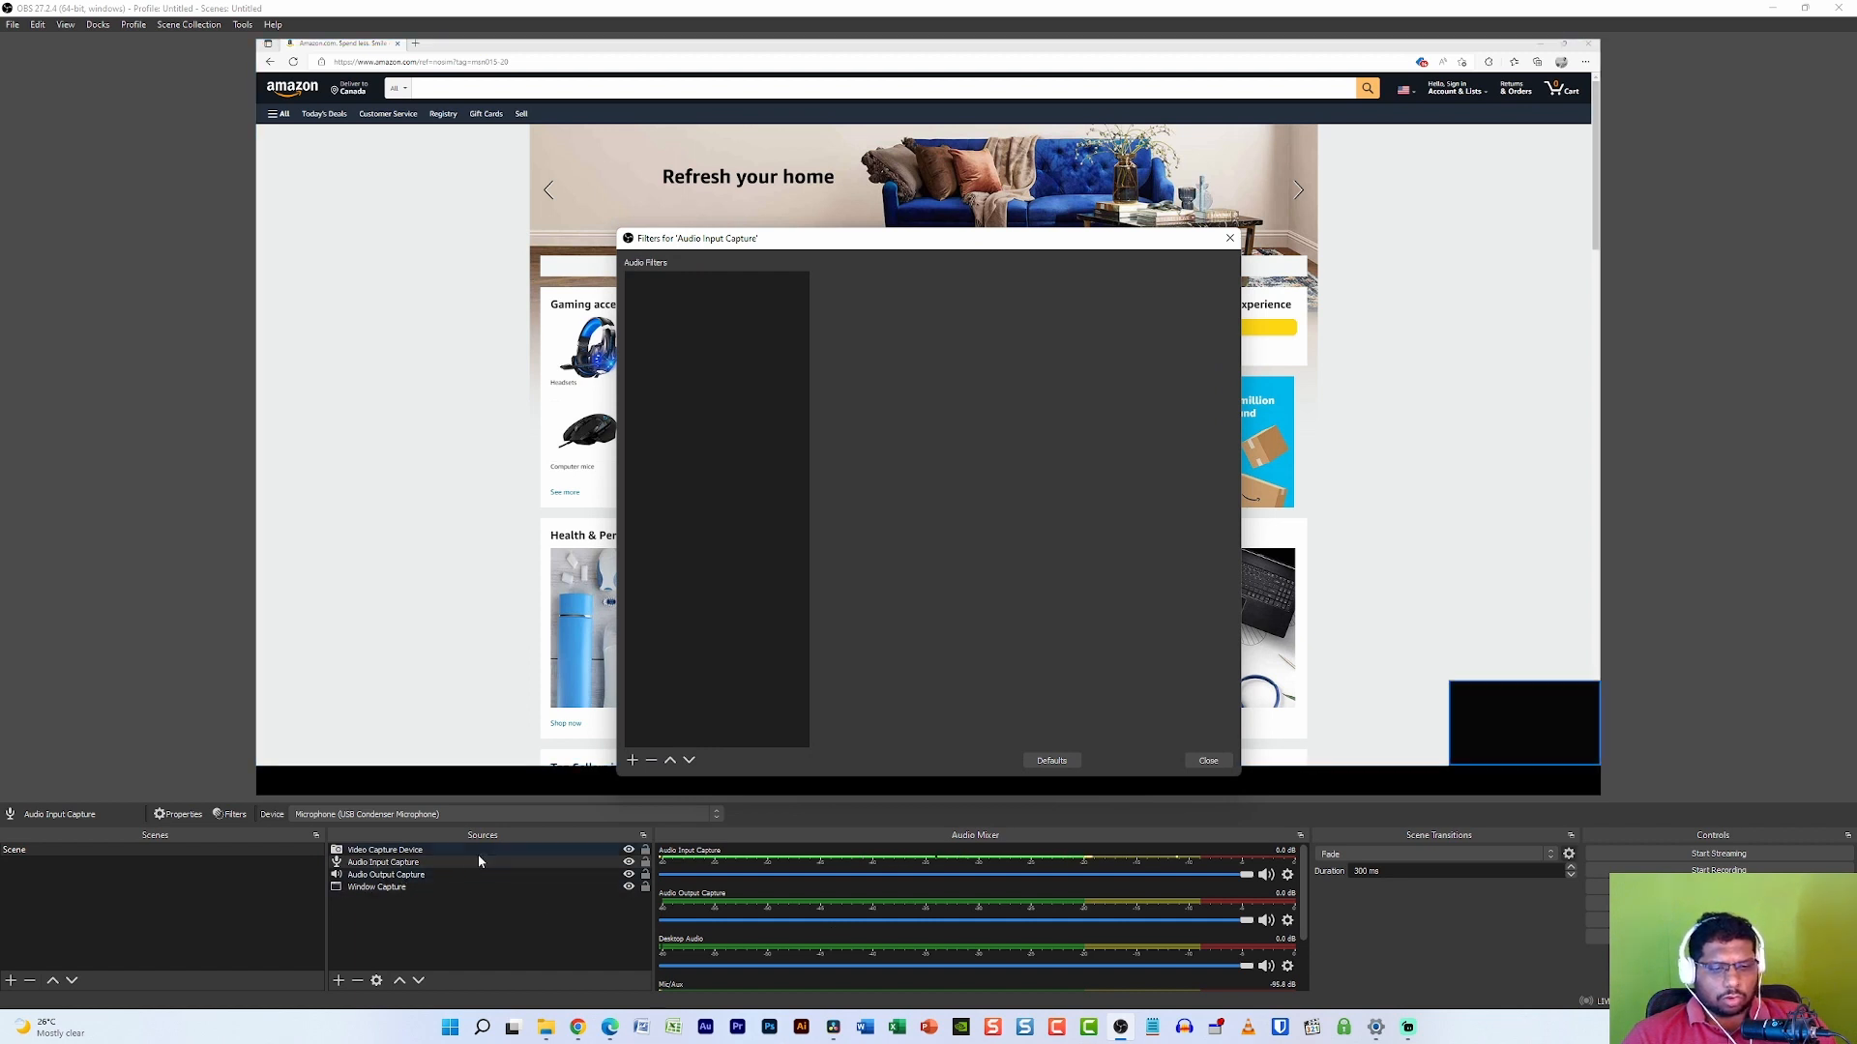
left_click(631, 760)
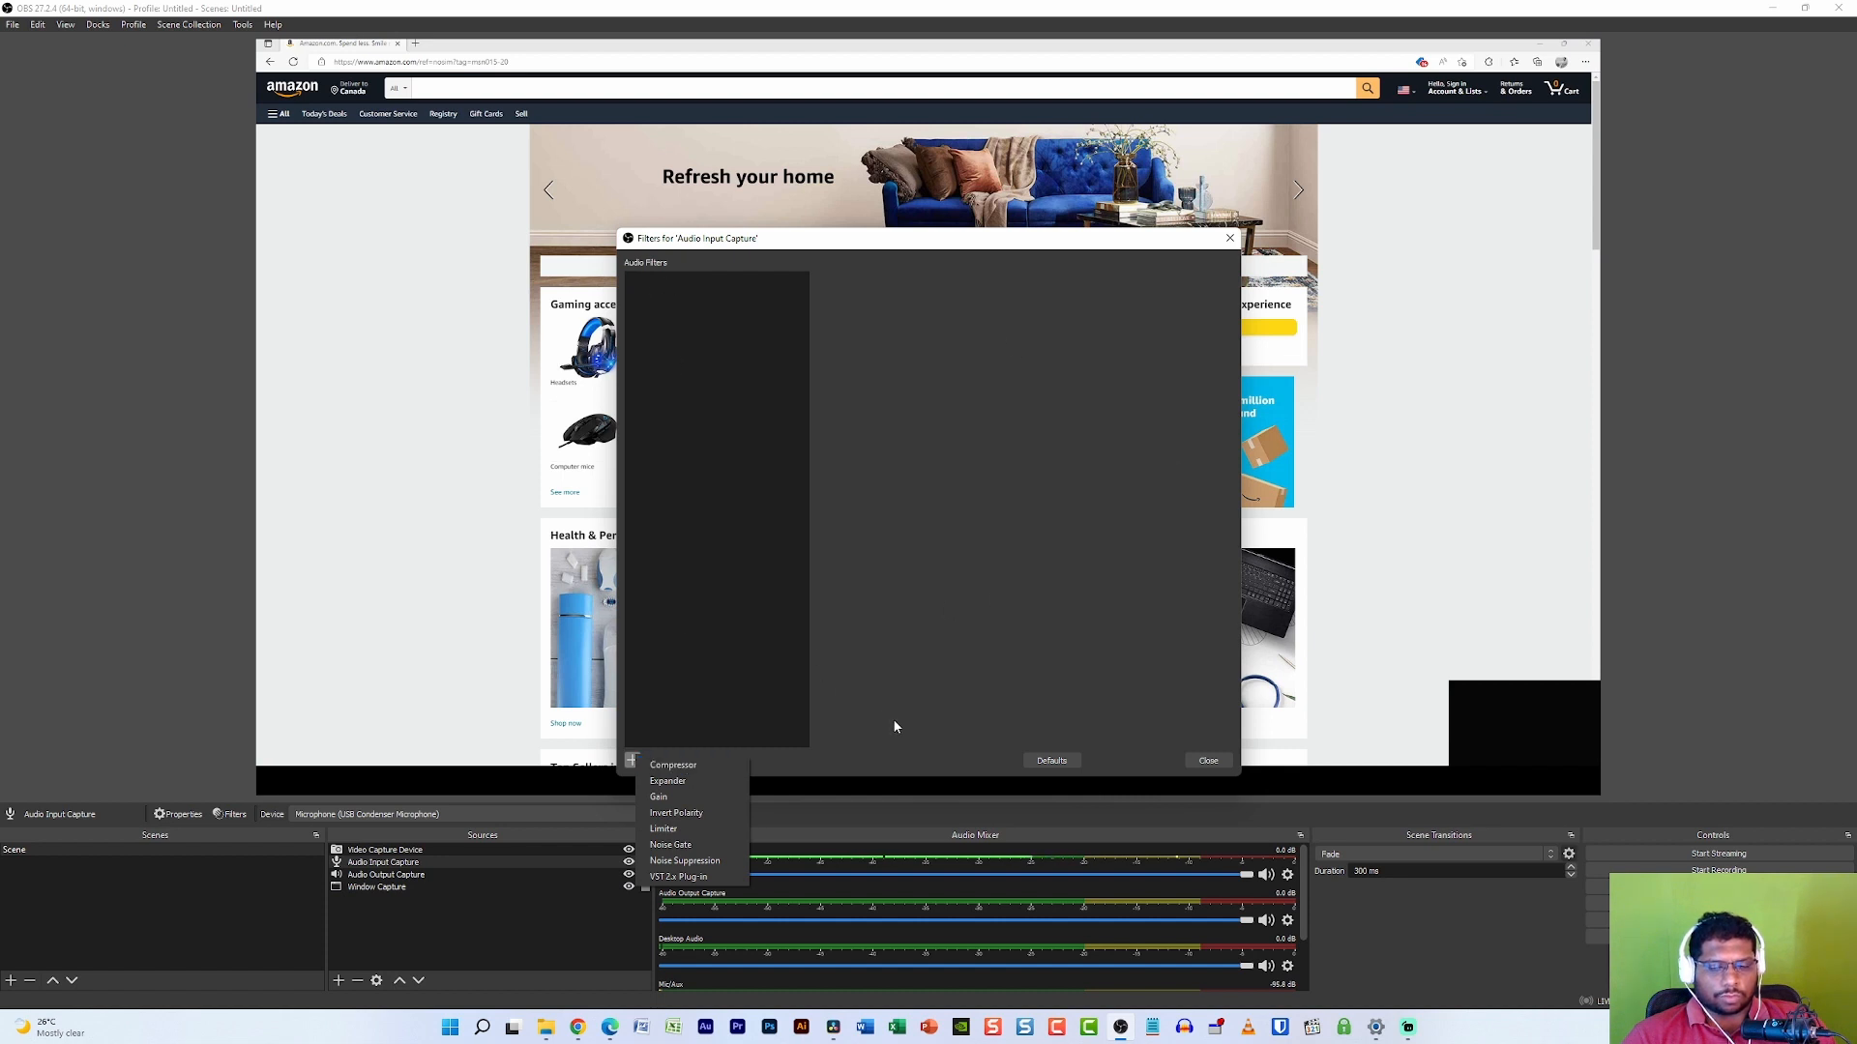
left_click(714, 861)
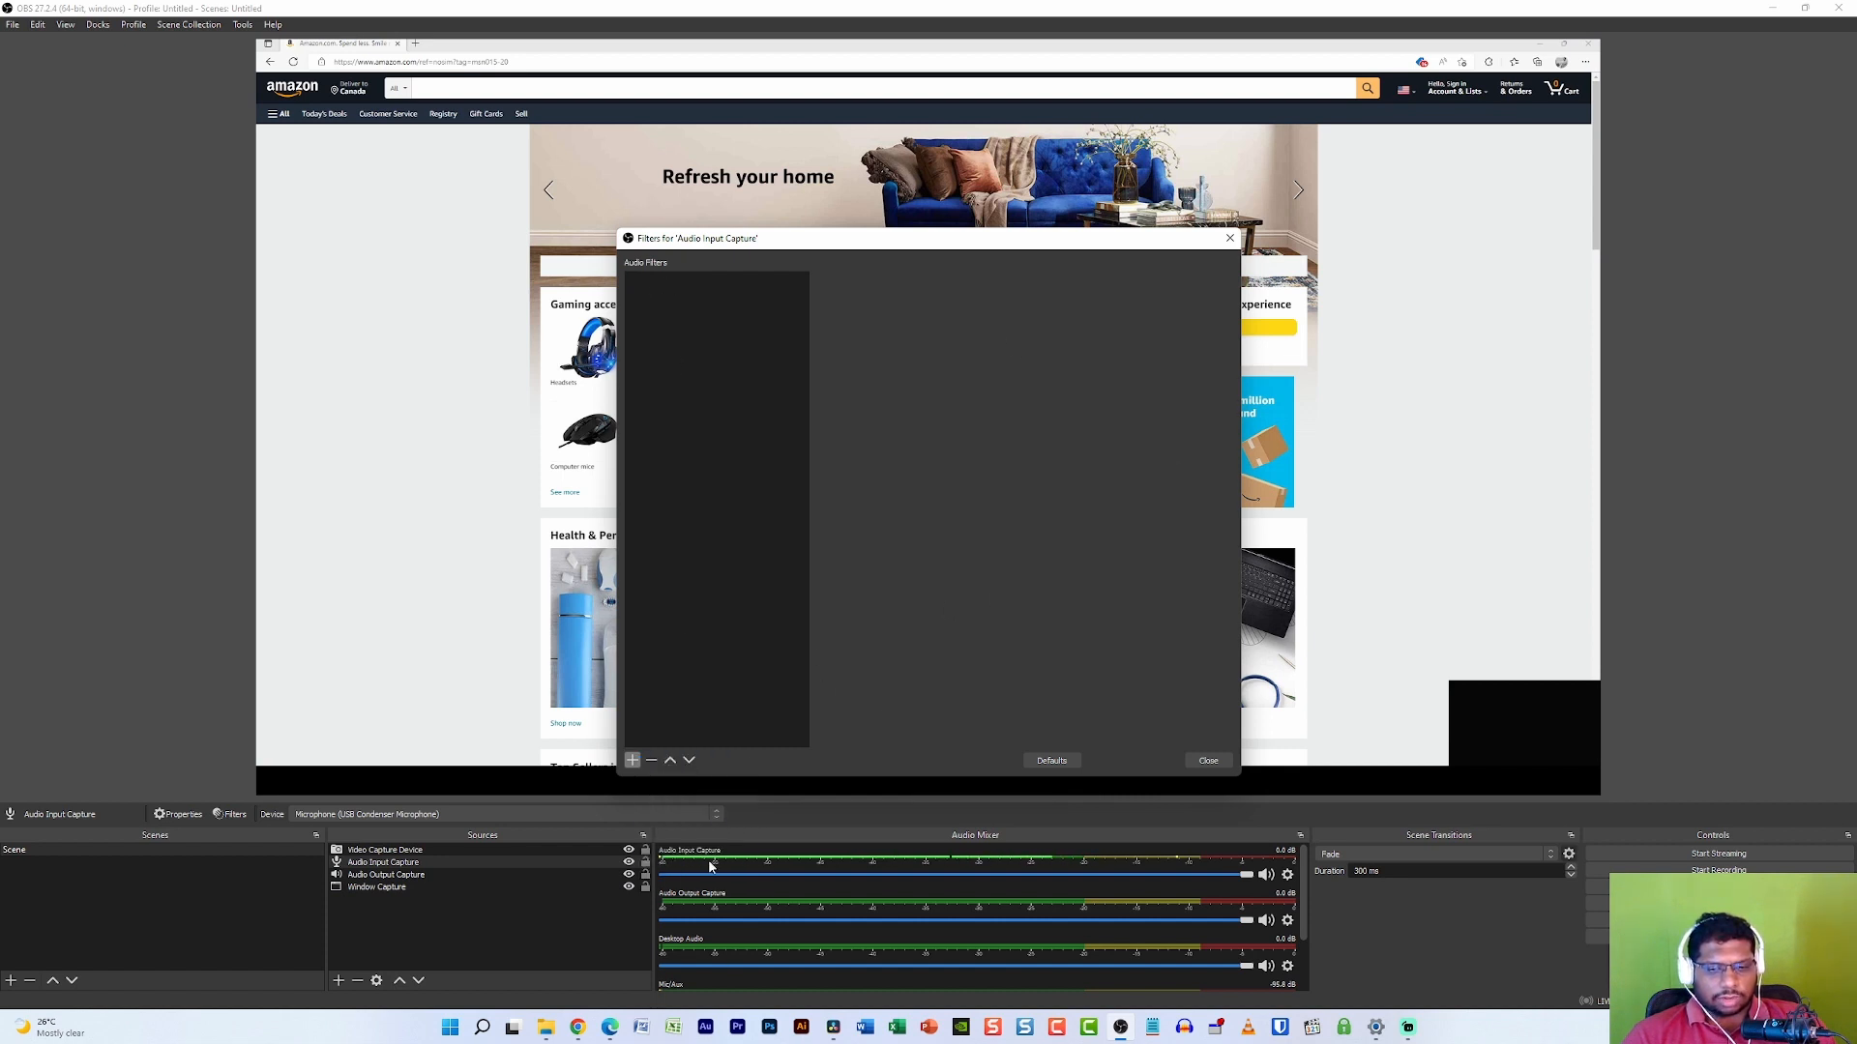
left_click(900, 533)
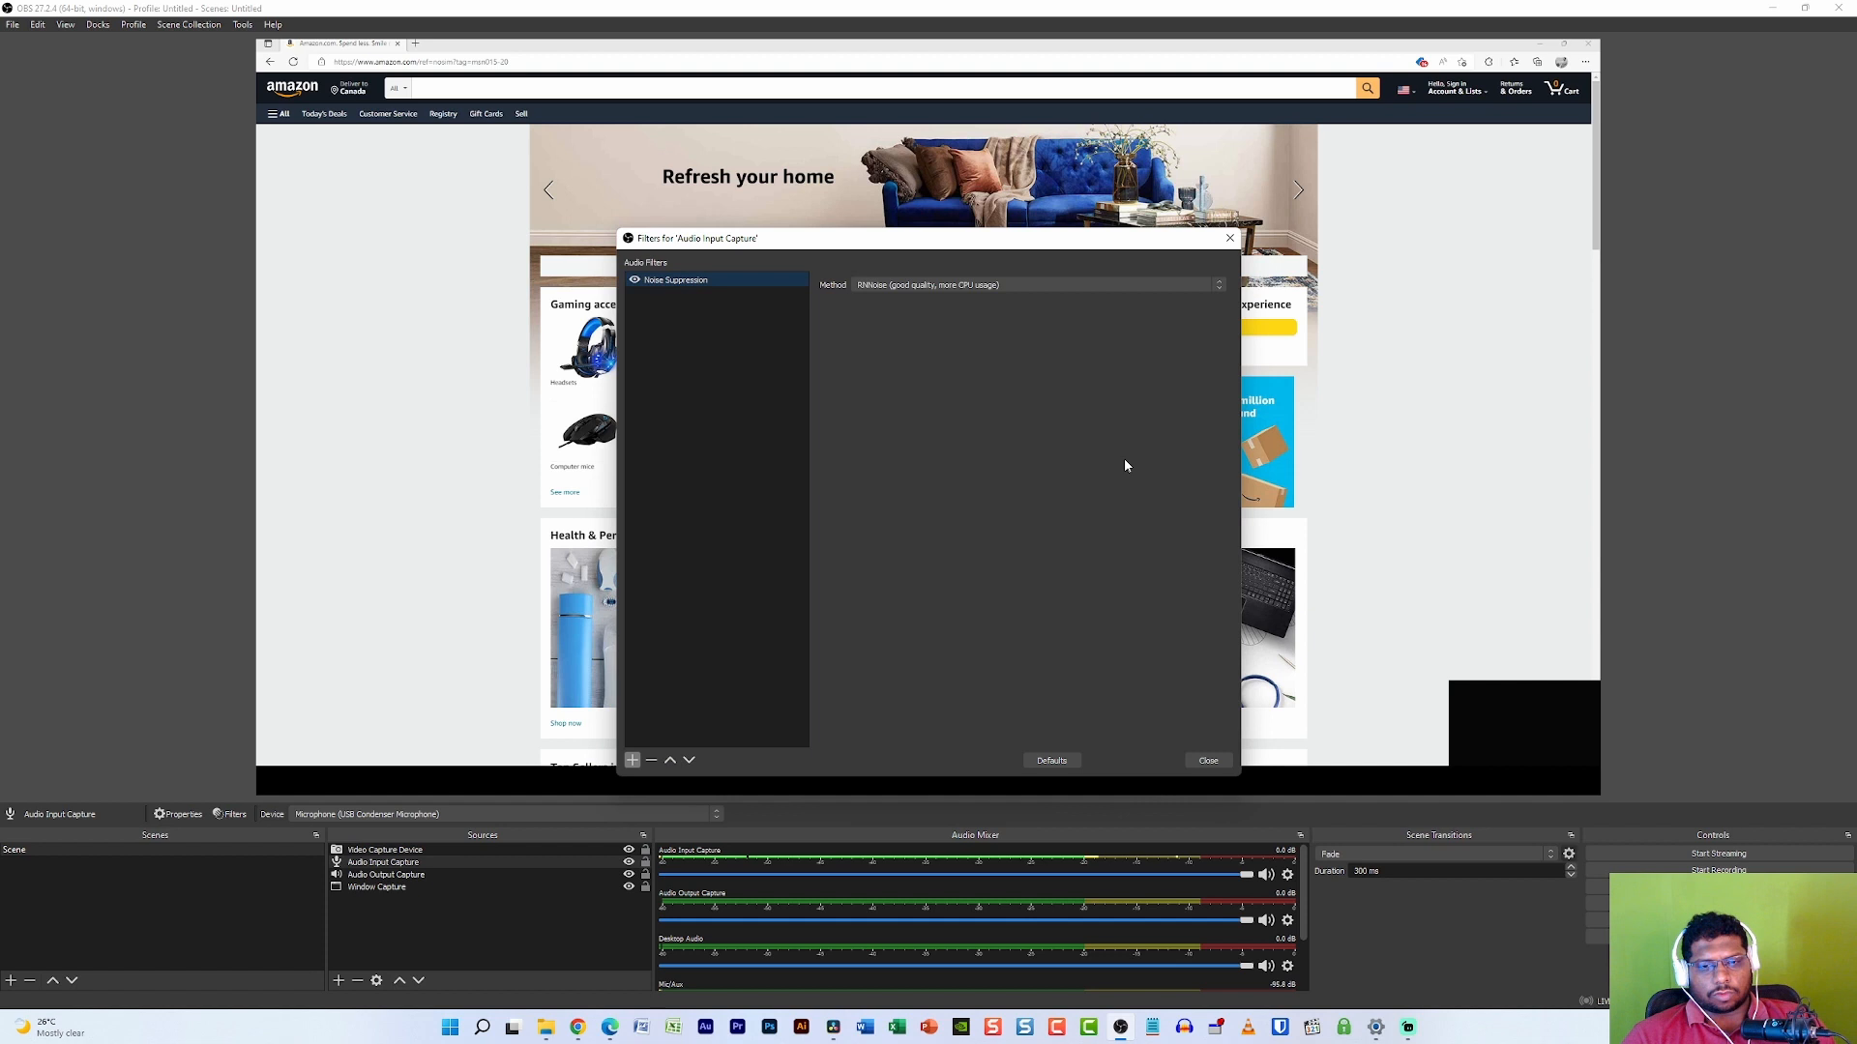
Review the noise suppression methods and choose RNNoise (good quality, more CPU usage)
left_click(1056, 289)
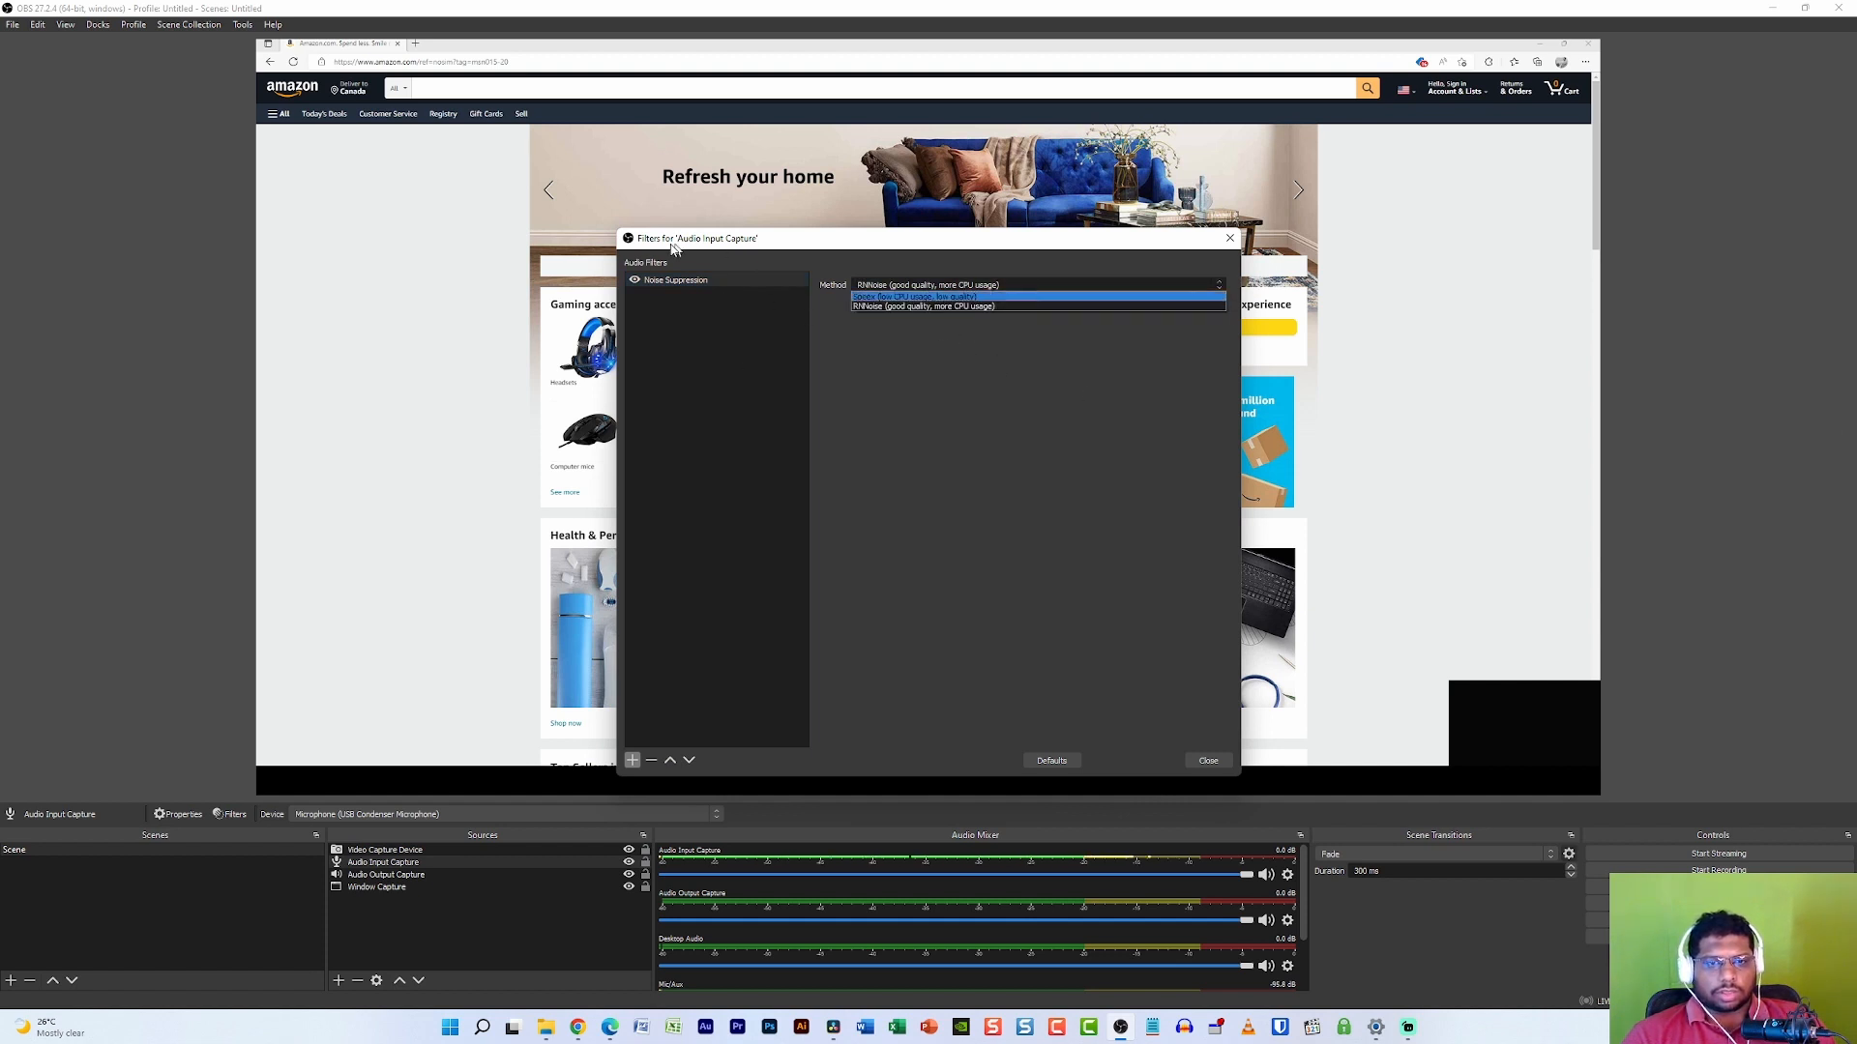
left_click(771, 302)
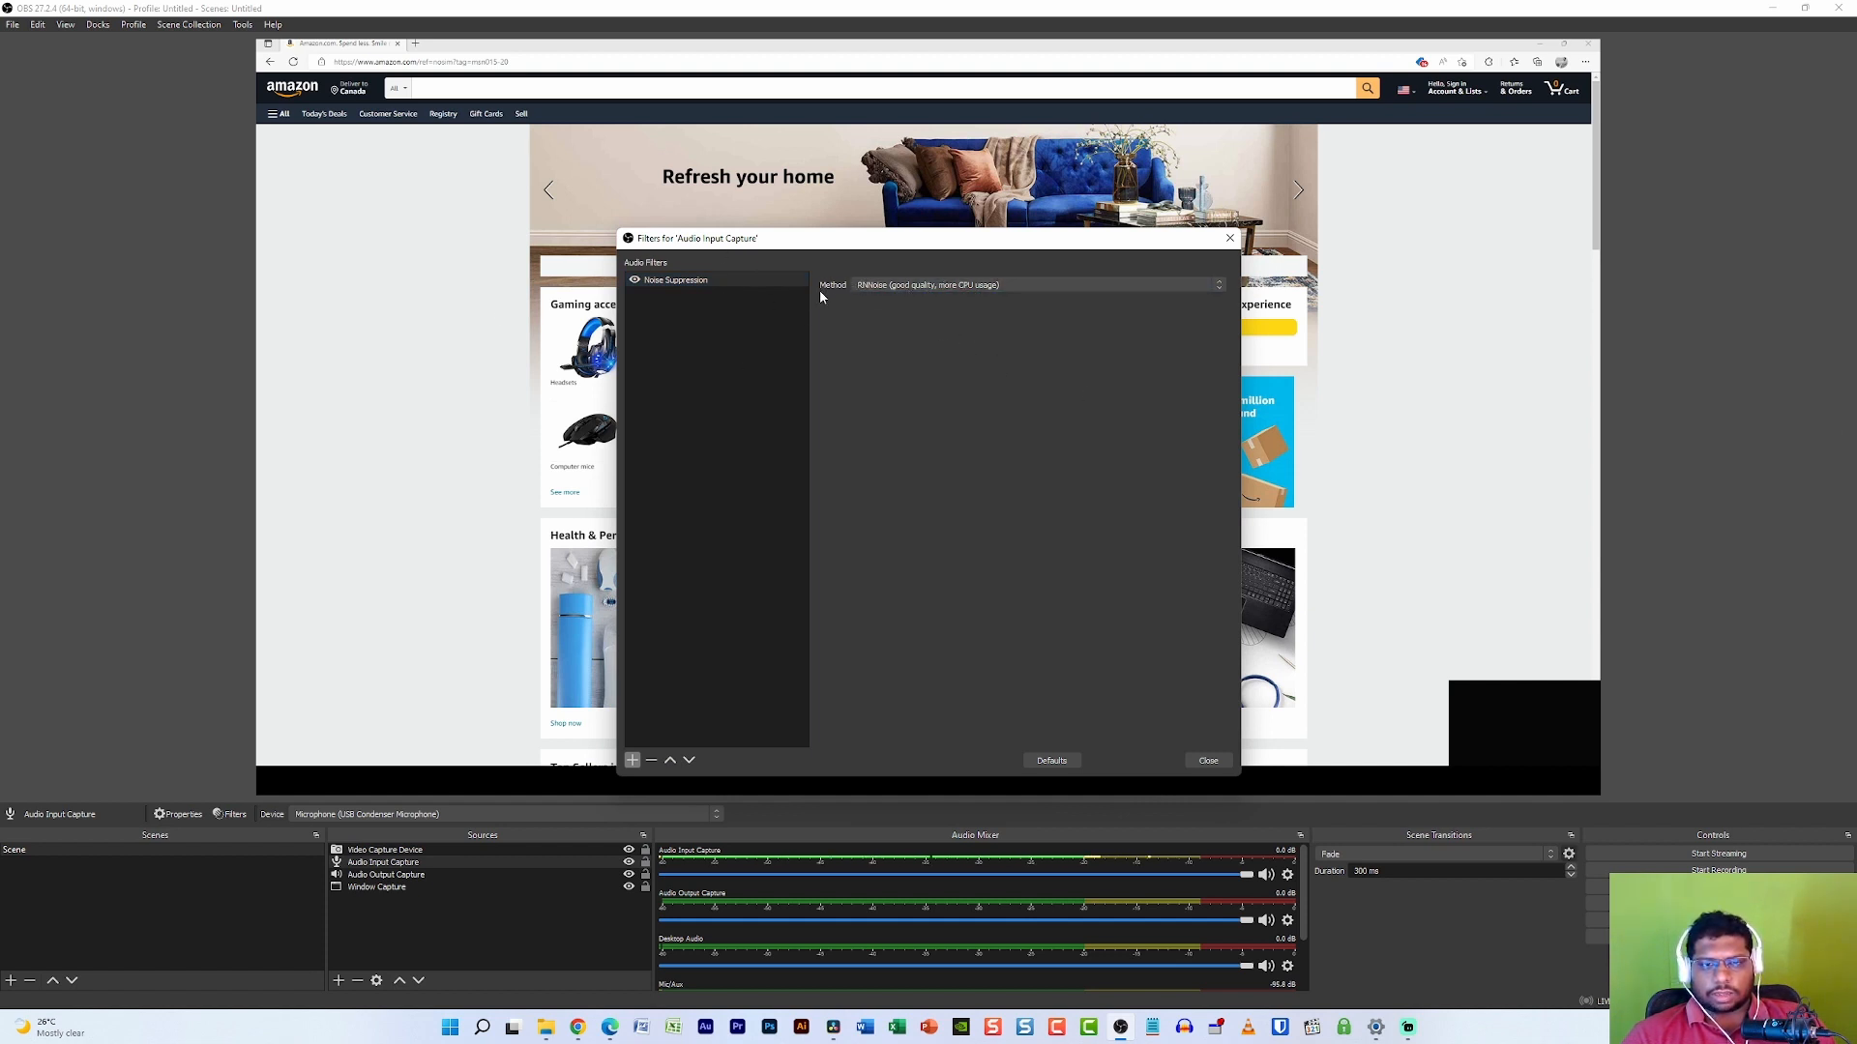
left_click(890, 287)
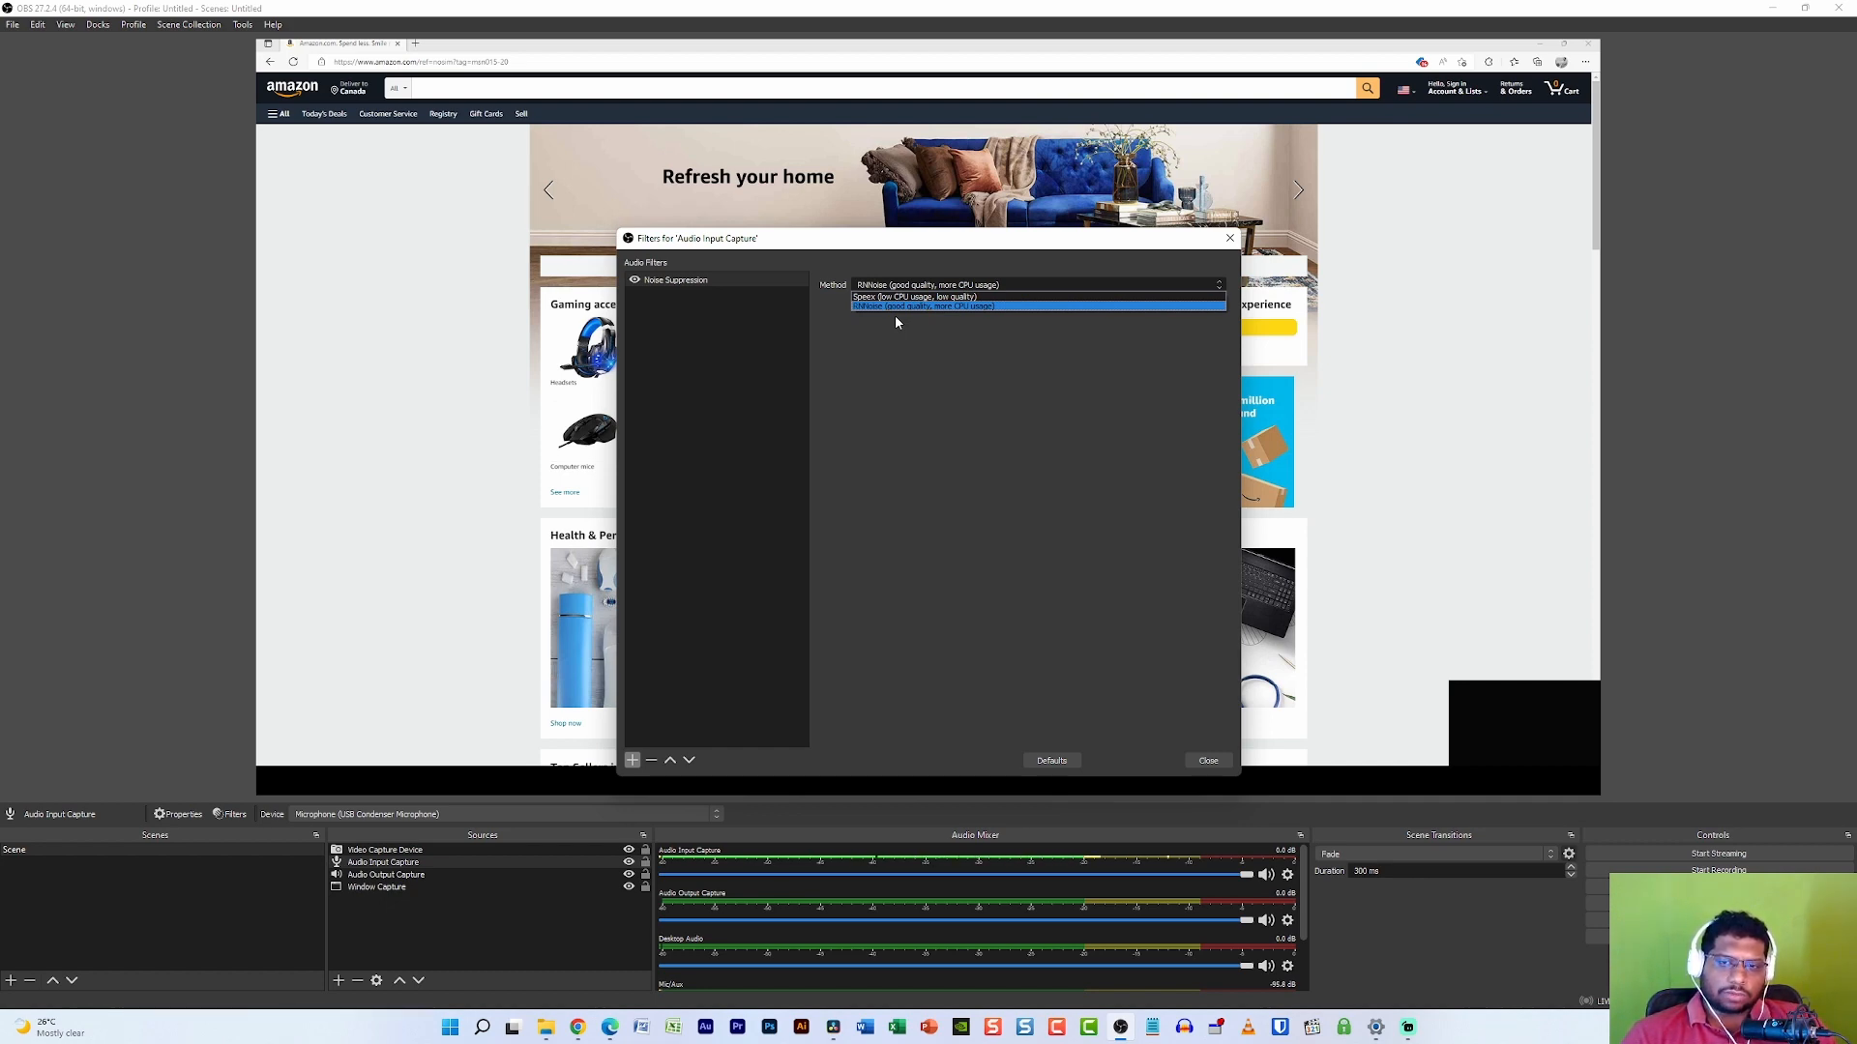
left_click(1000, 305)
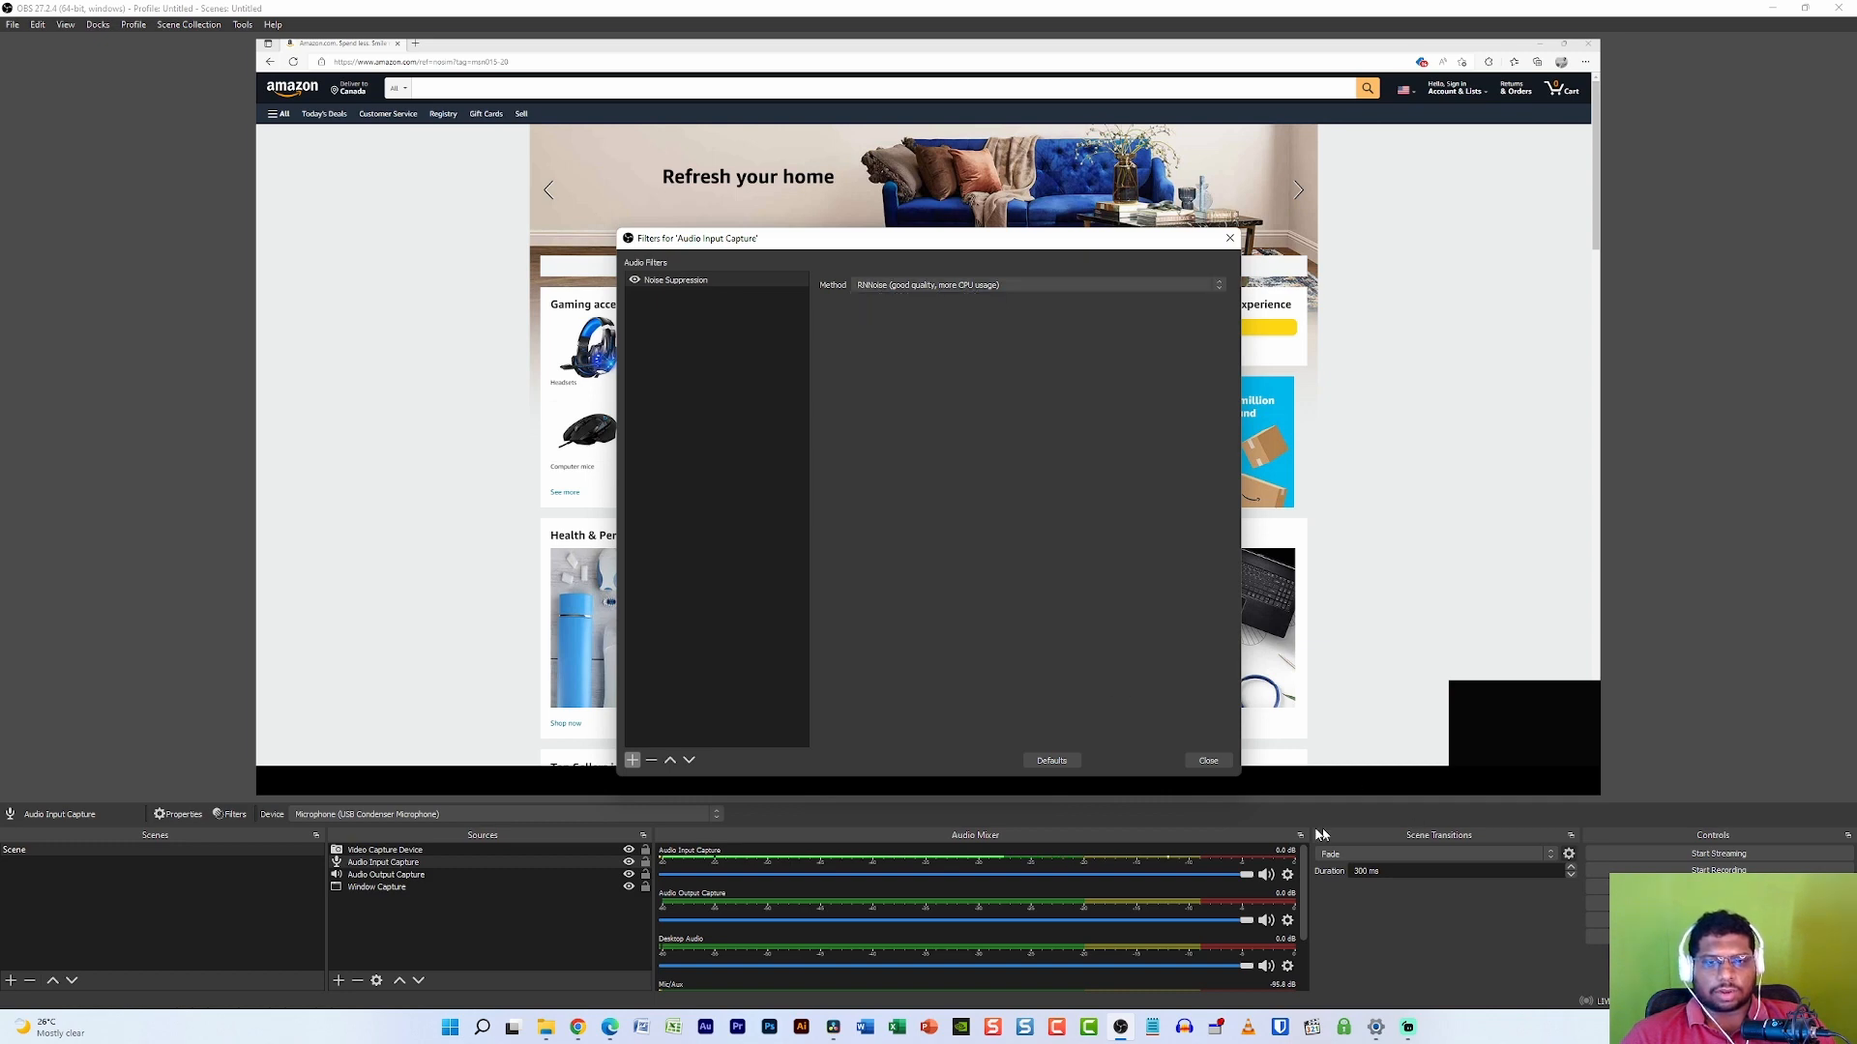
Close the Audio Input Capture filter settings and leave no source selected in the scene
left_click(1208, 761)
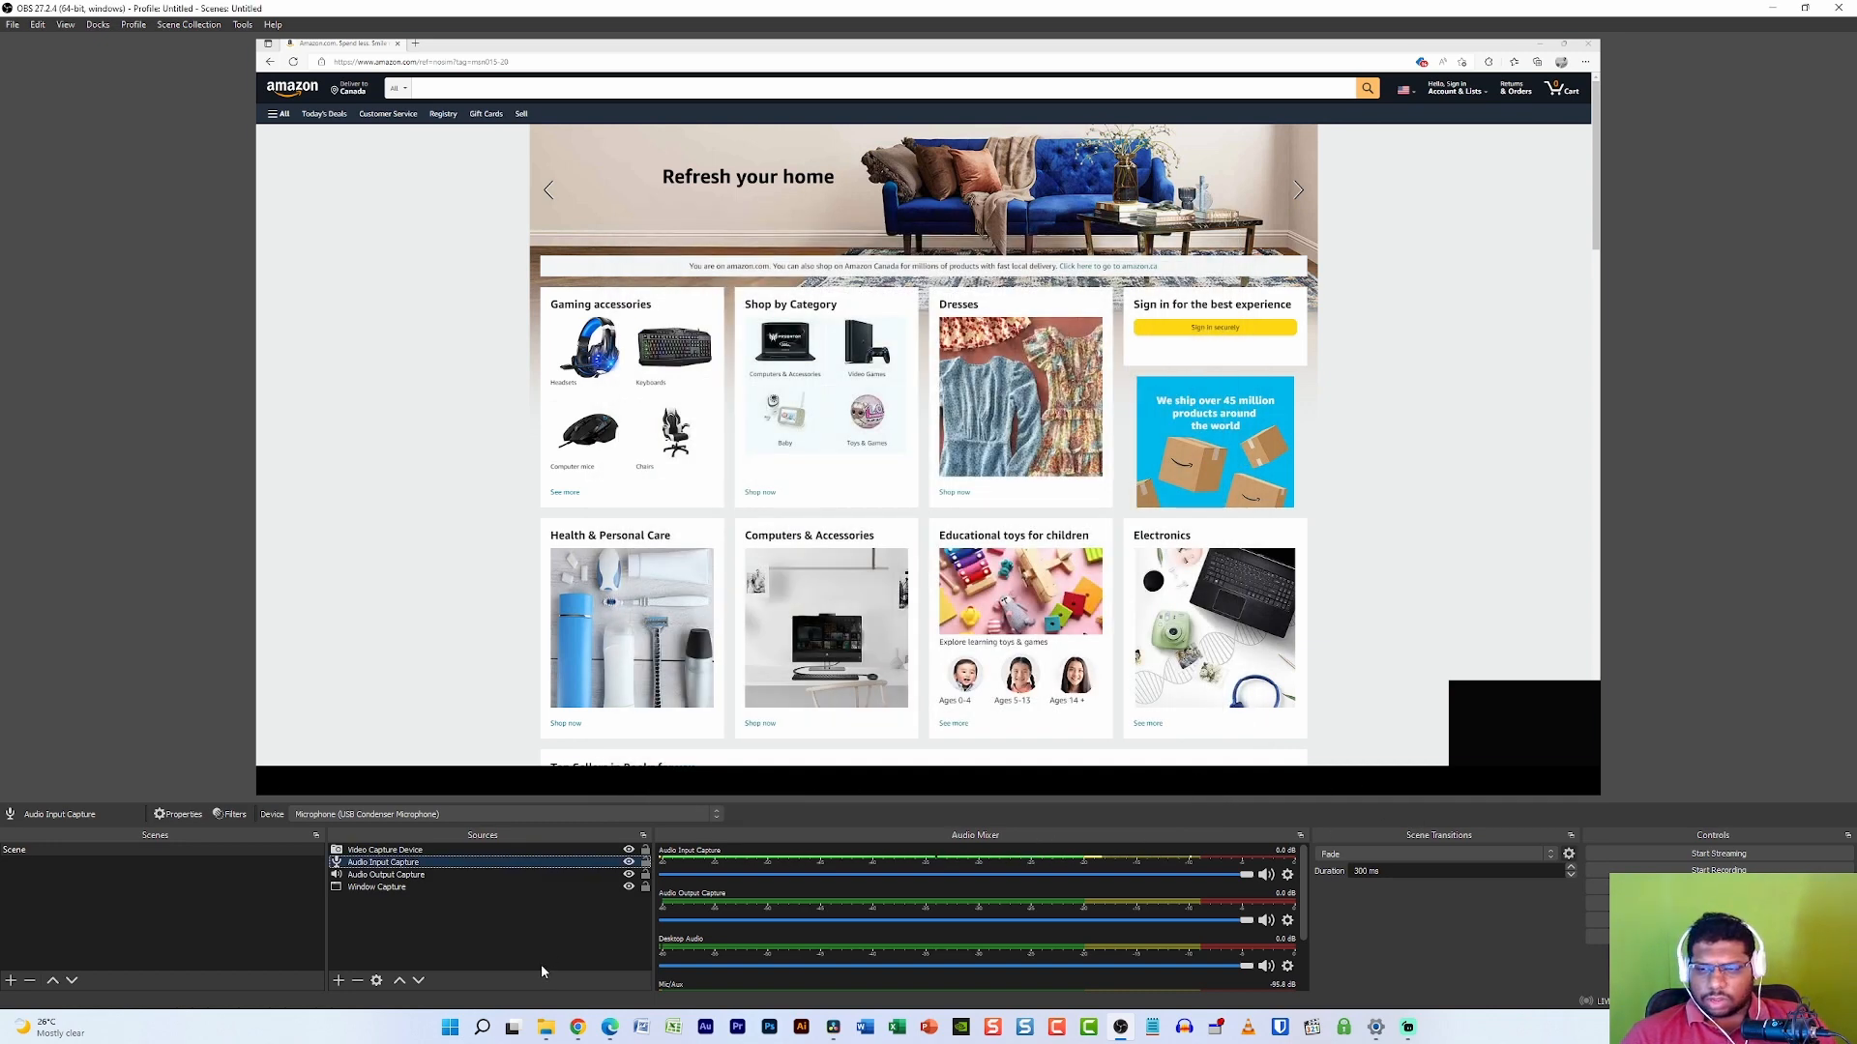
left_click_drag(541, 965, 571, 864)
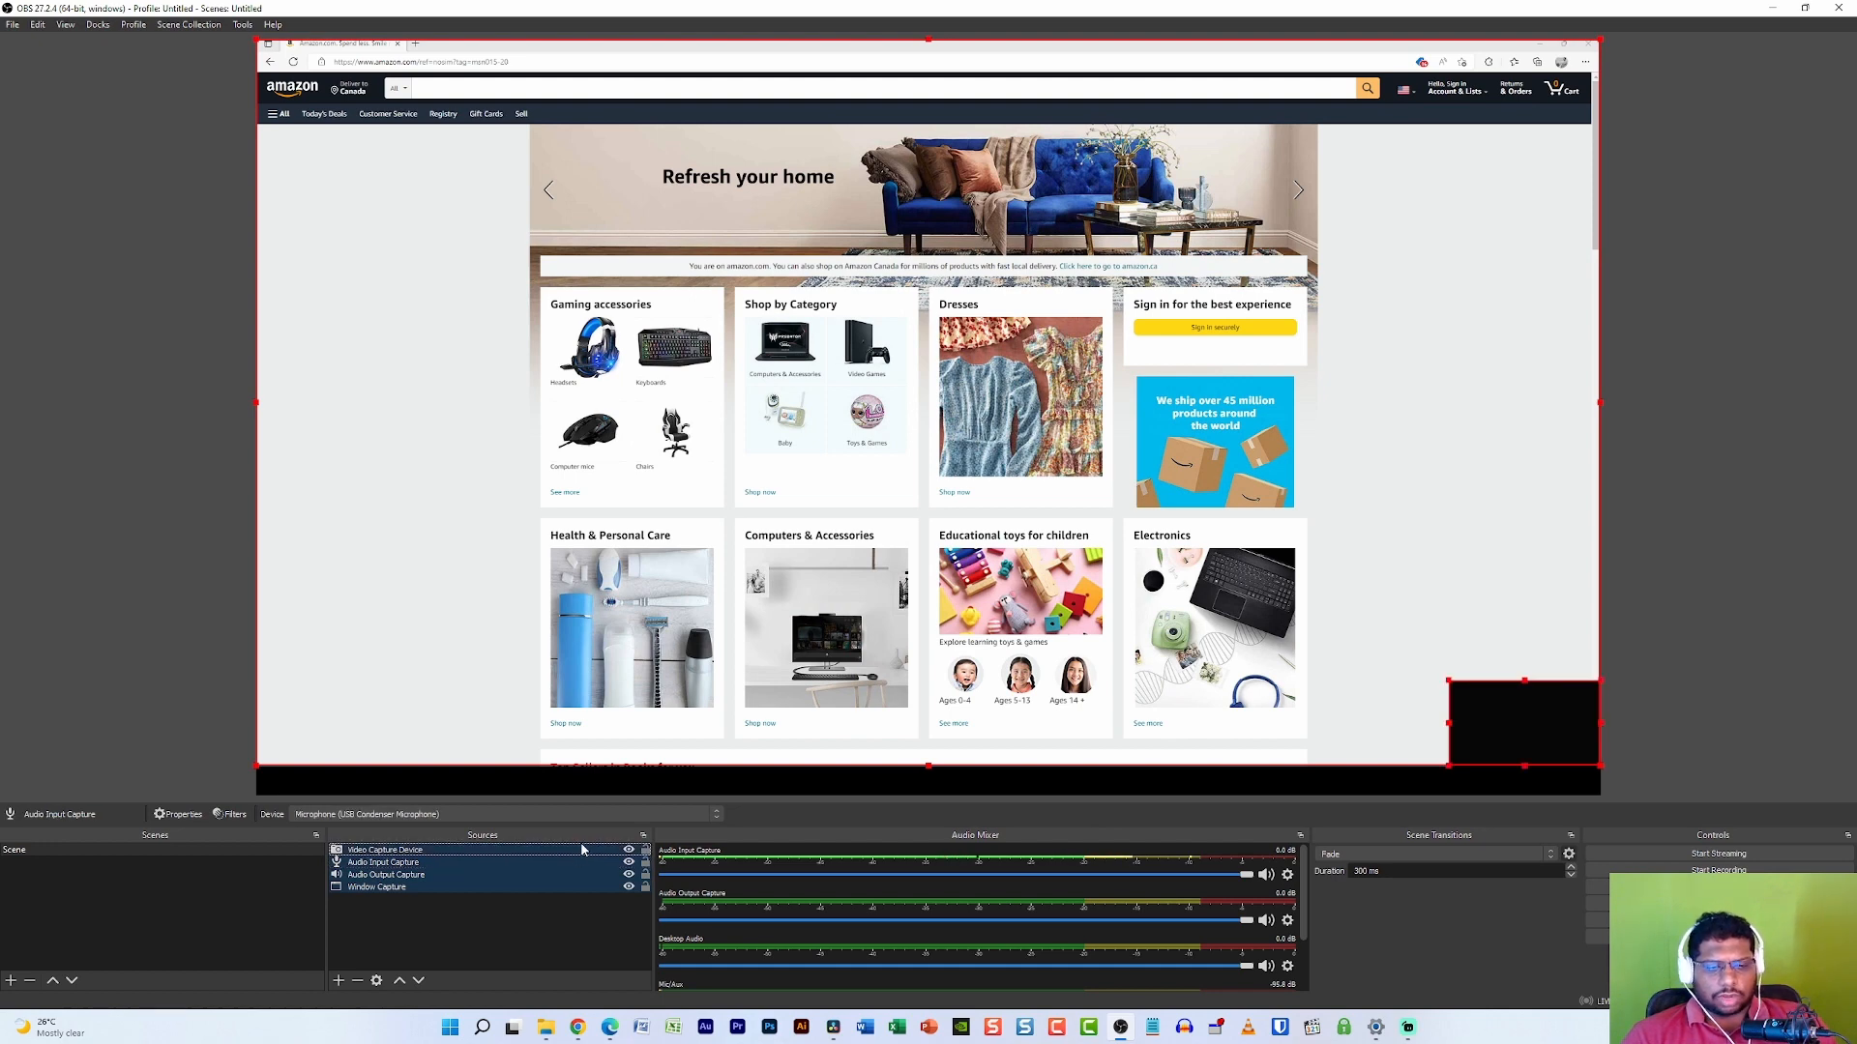
left_click(490, 943)
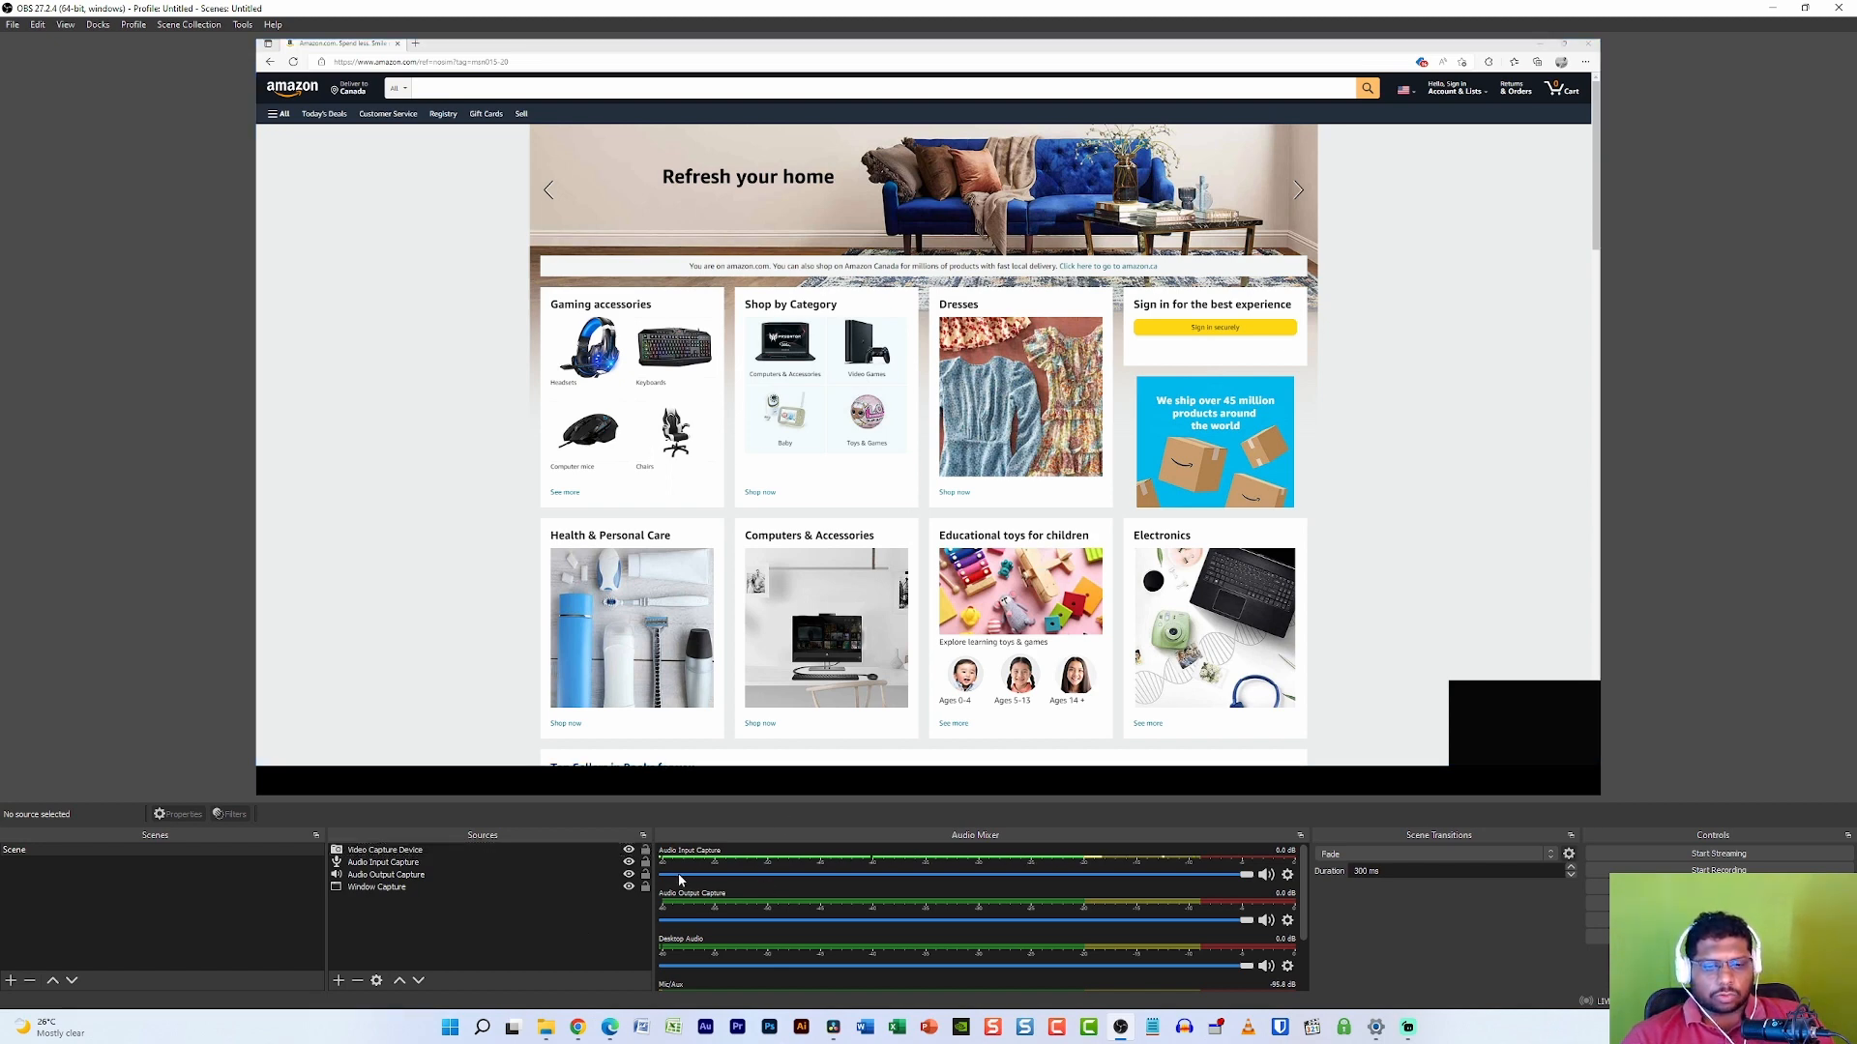
Set the sync offset of Audio Input Capture to 200 ms in the advanced audio properties
left_click(1287, 875)
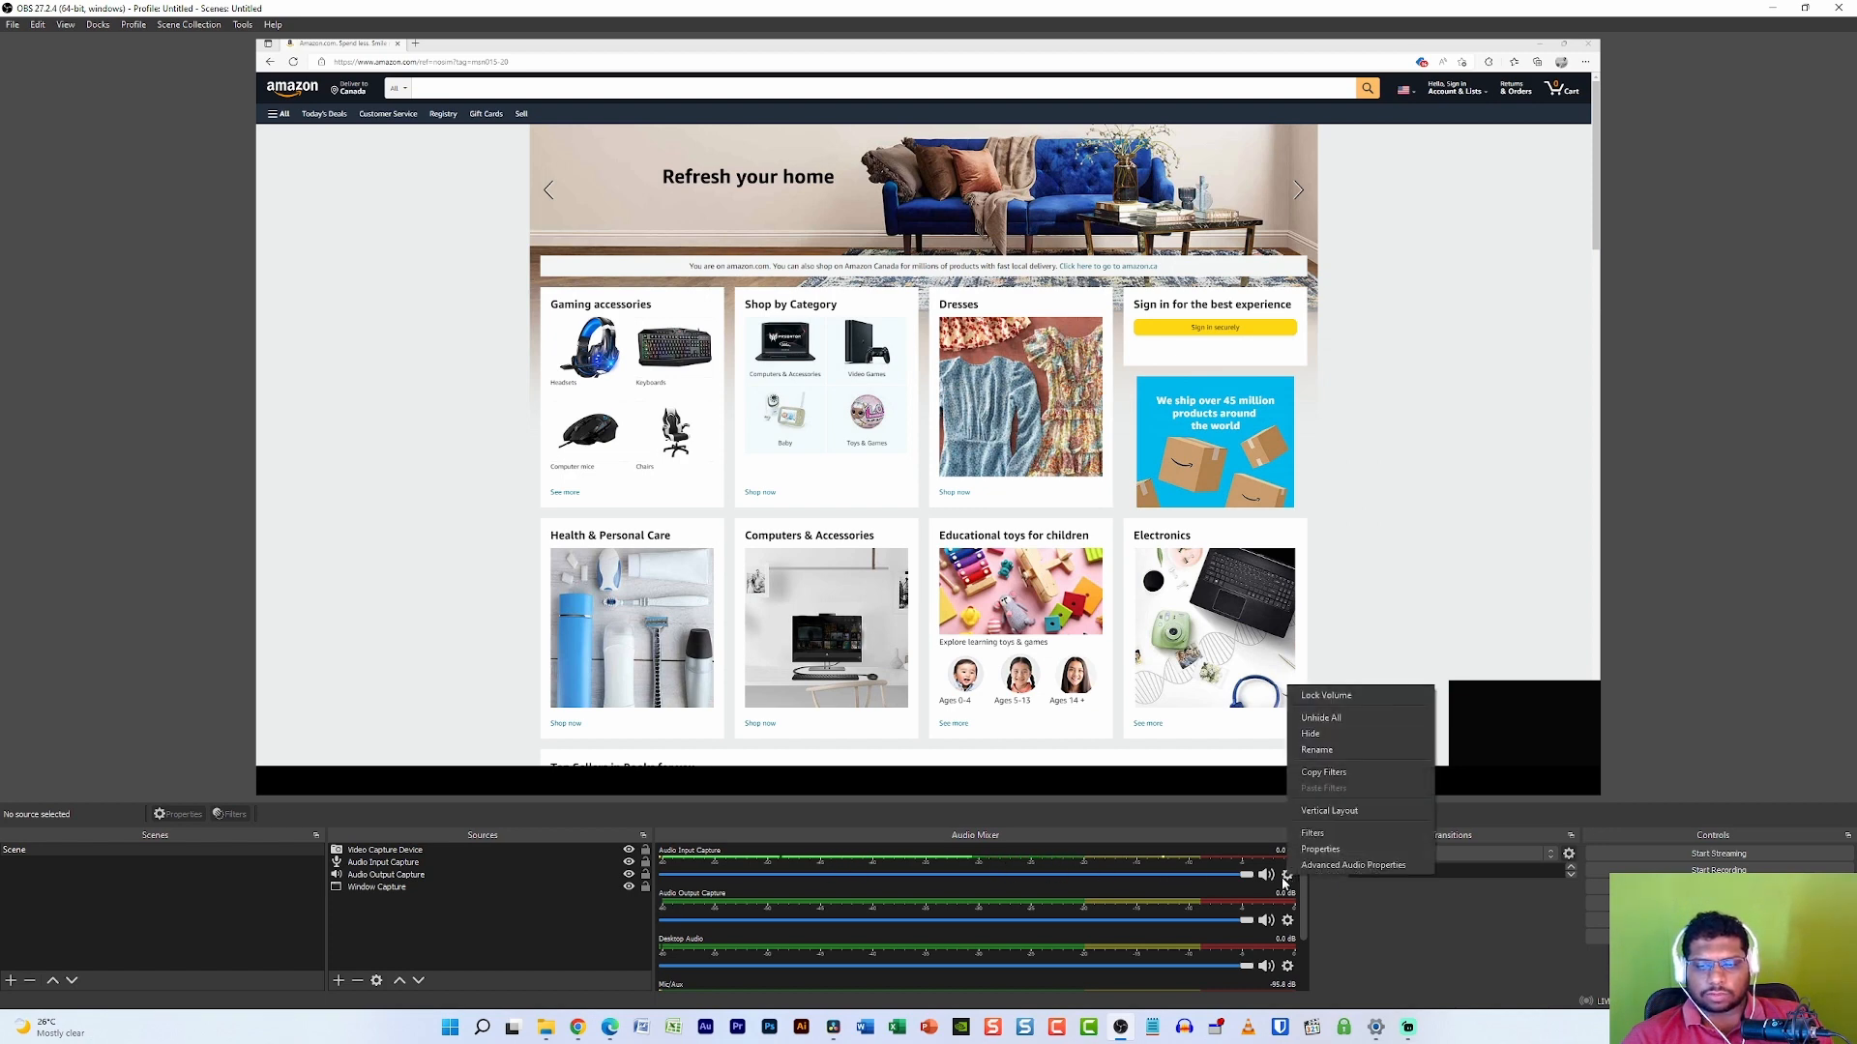
left_click(1332, 866)
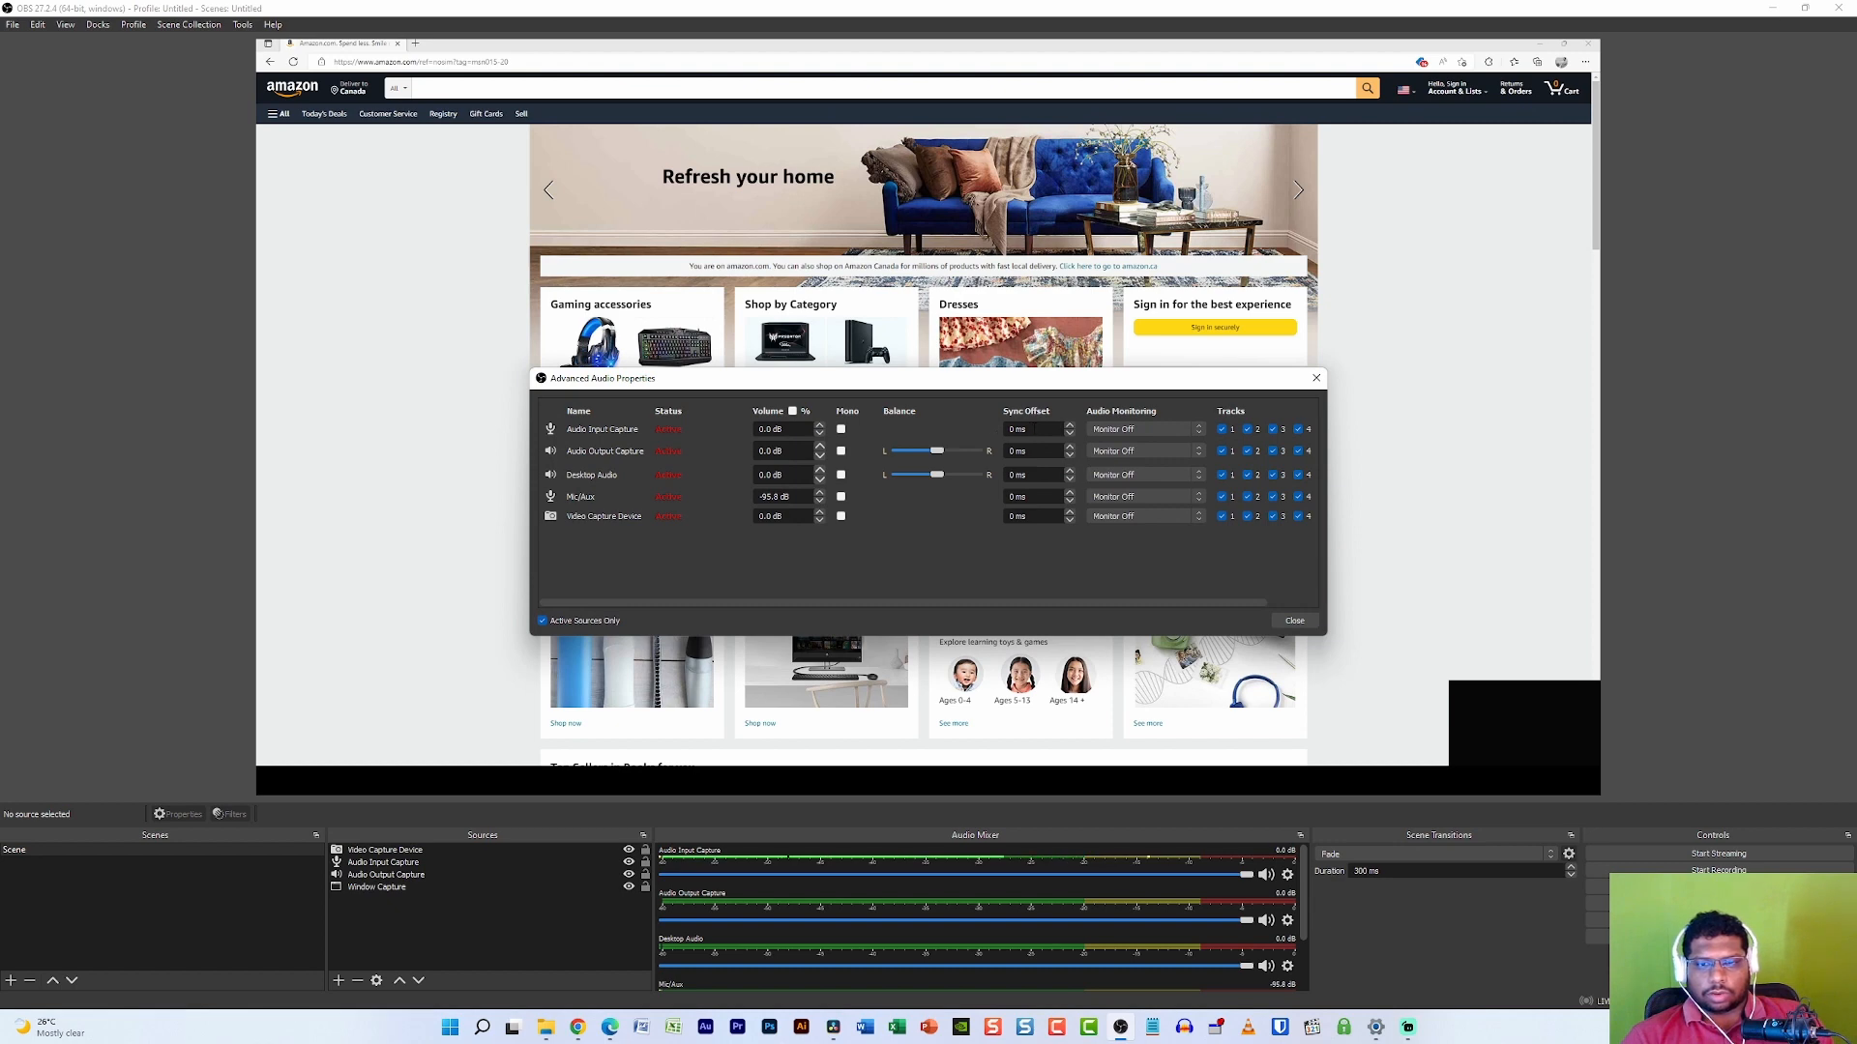
type("2")
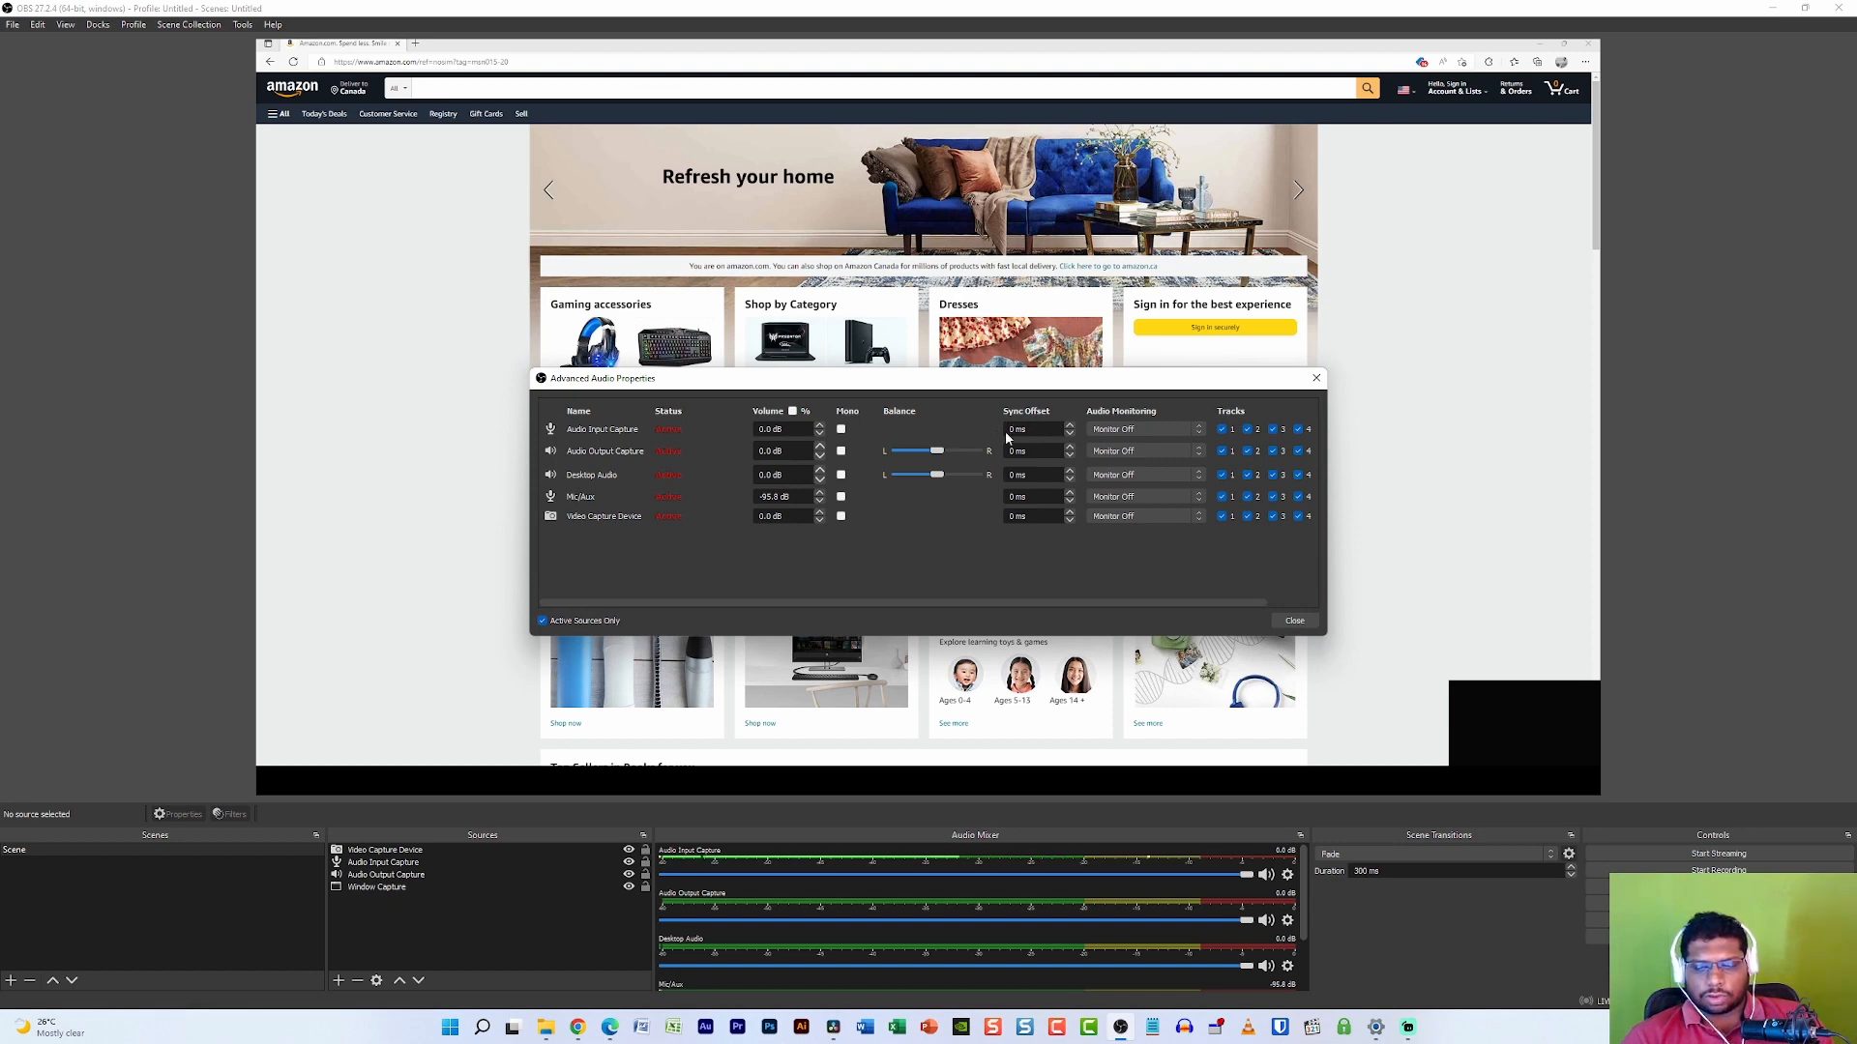
type("0")
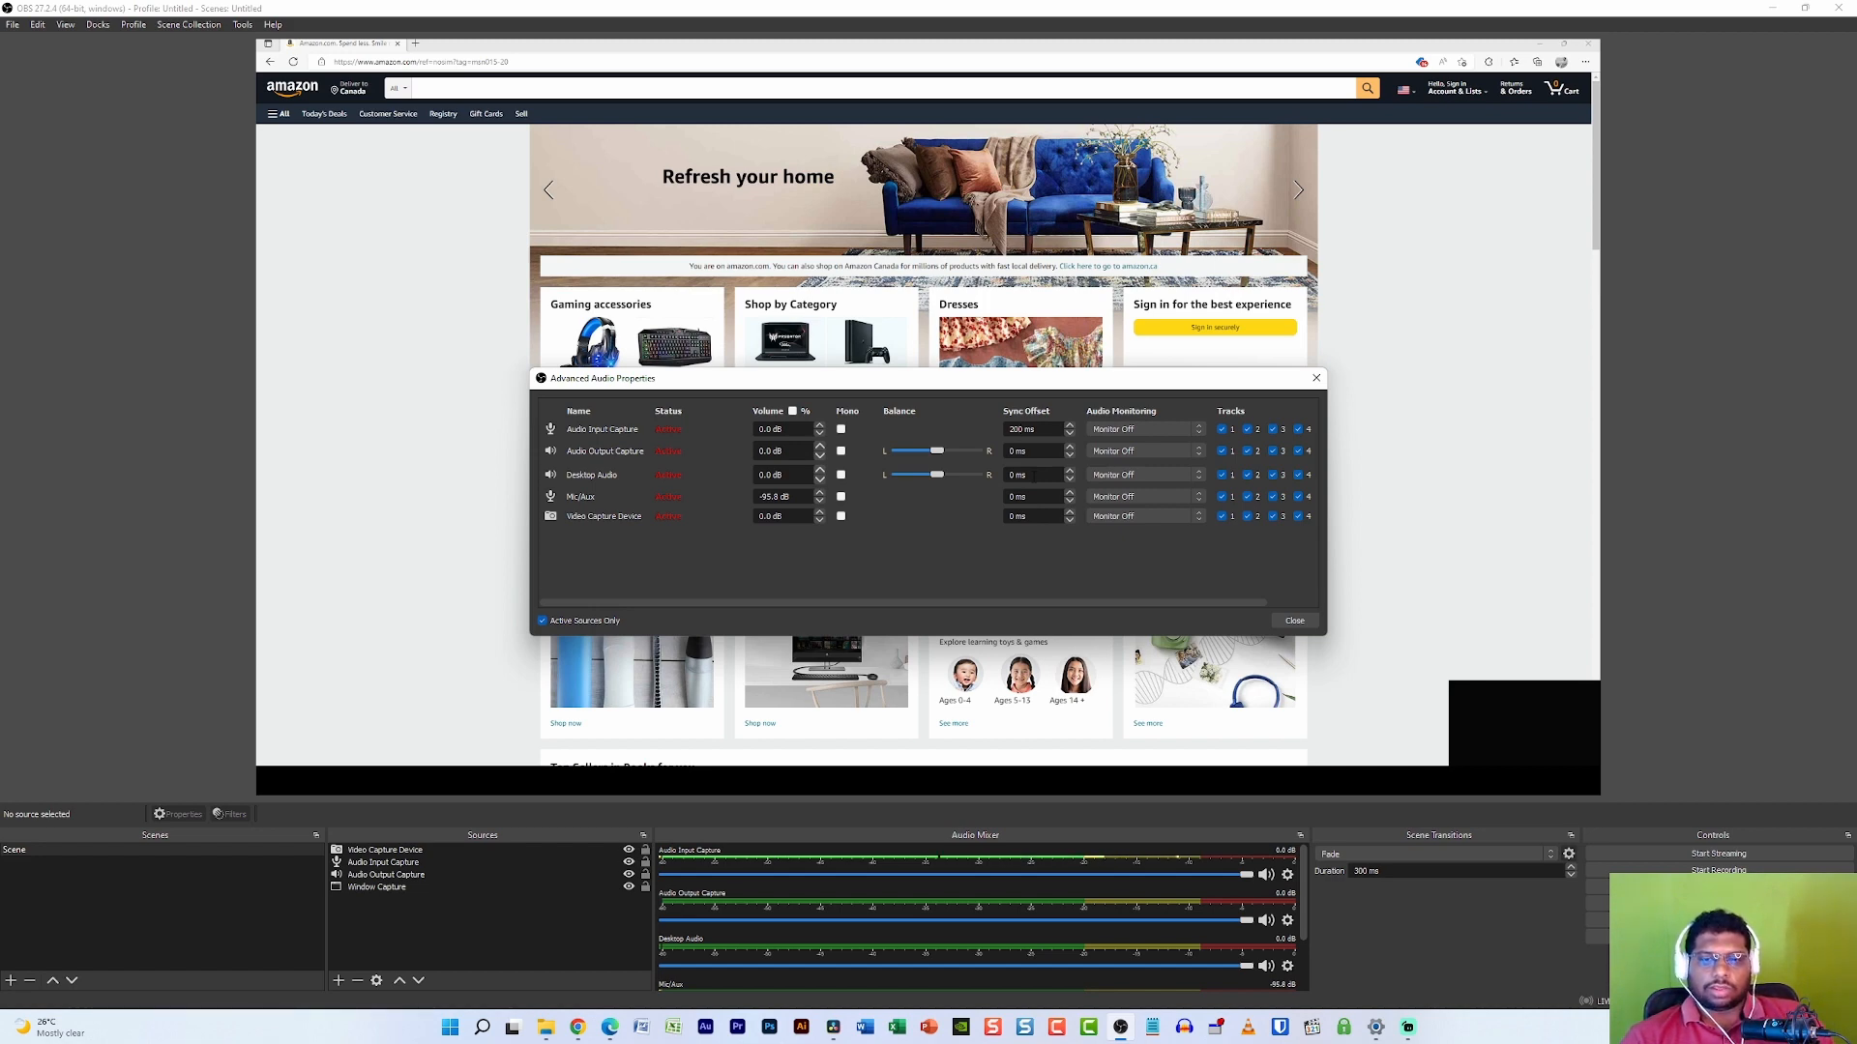
type("-")
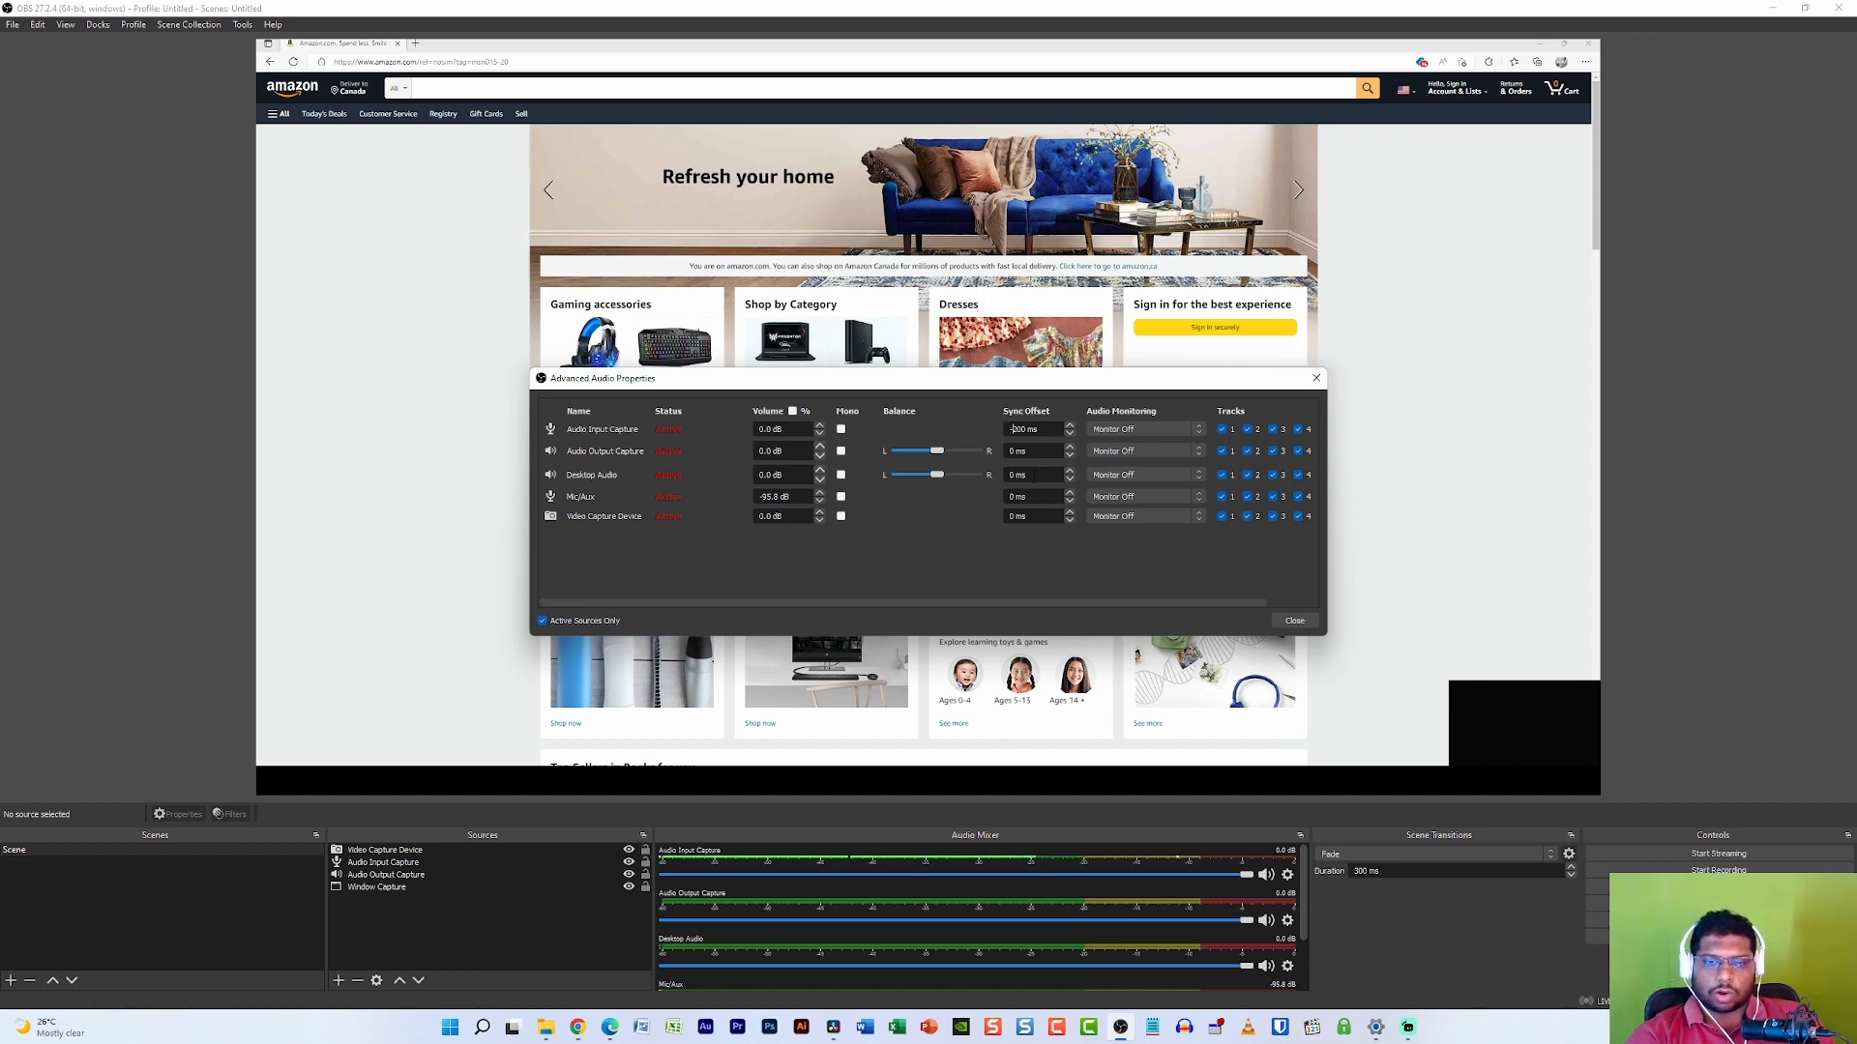
key("BackSpace")
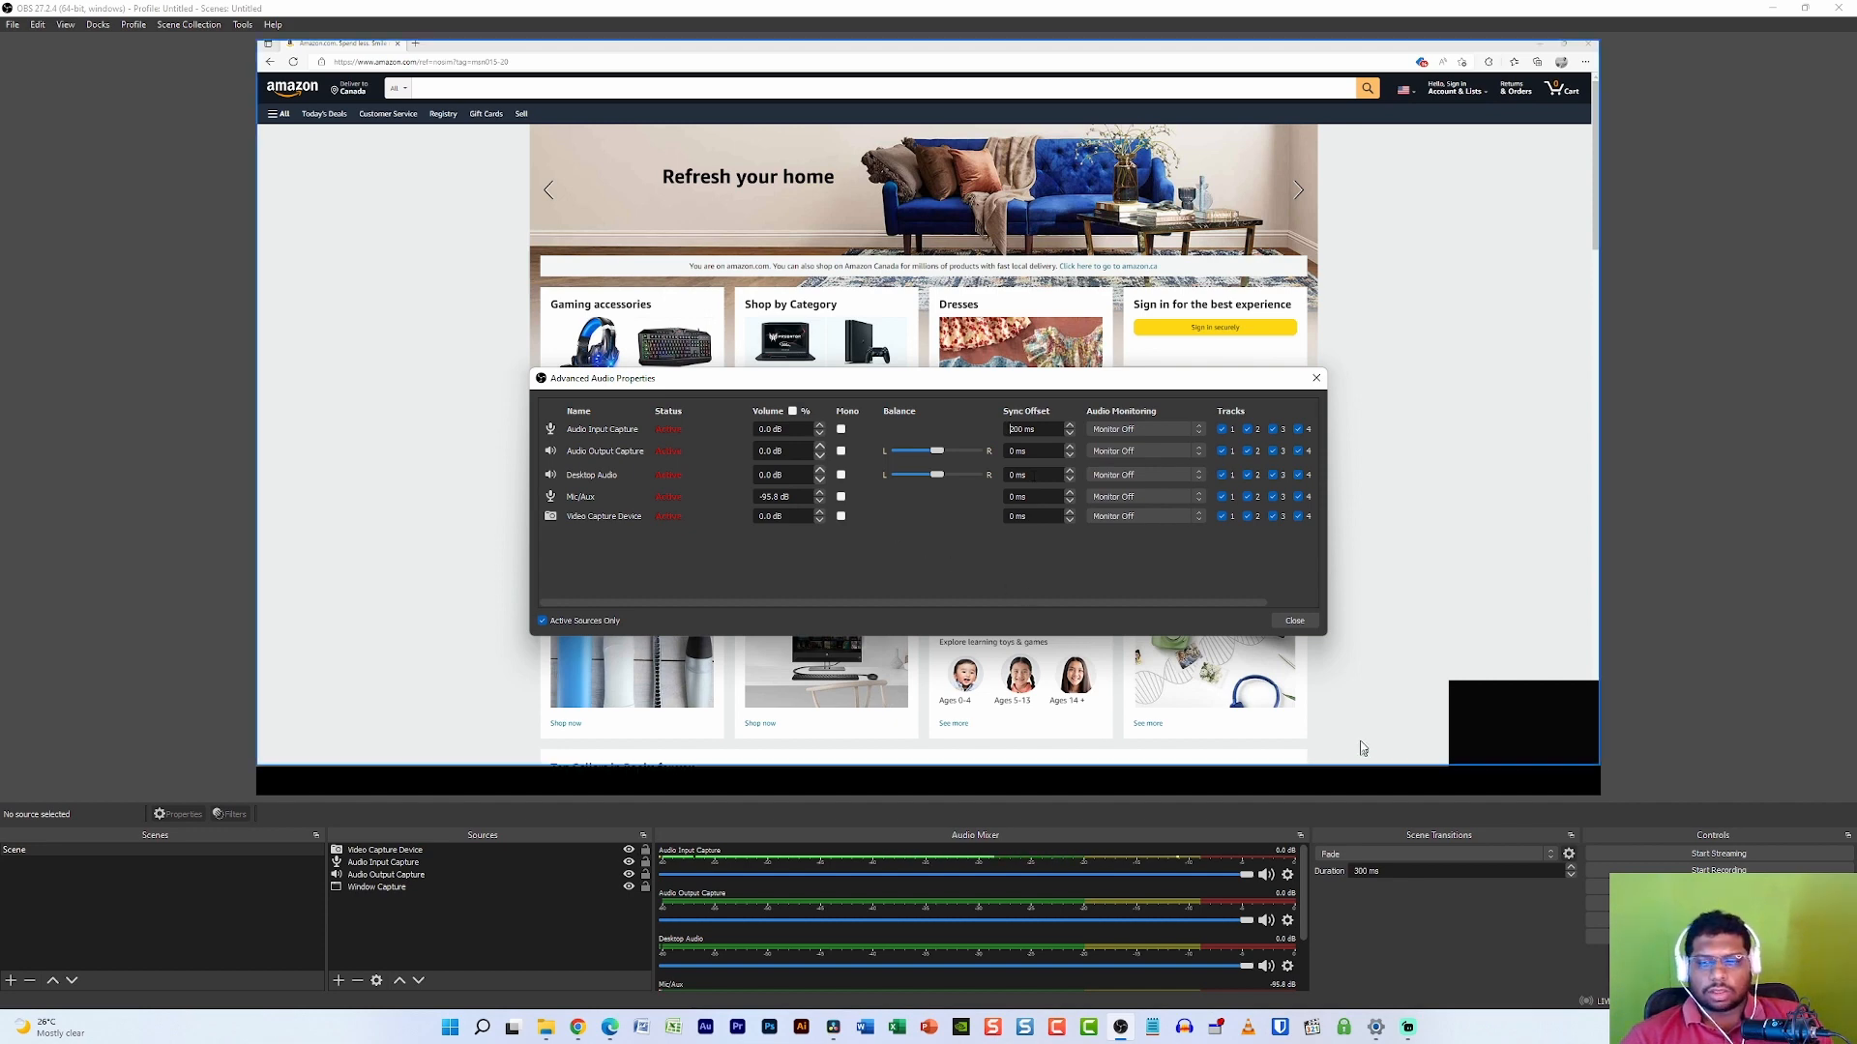
left_click(1294, 622)
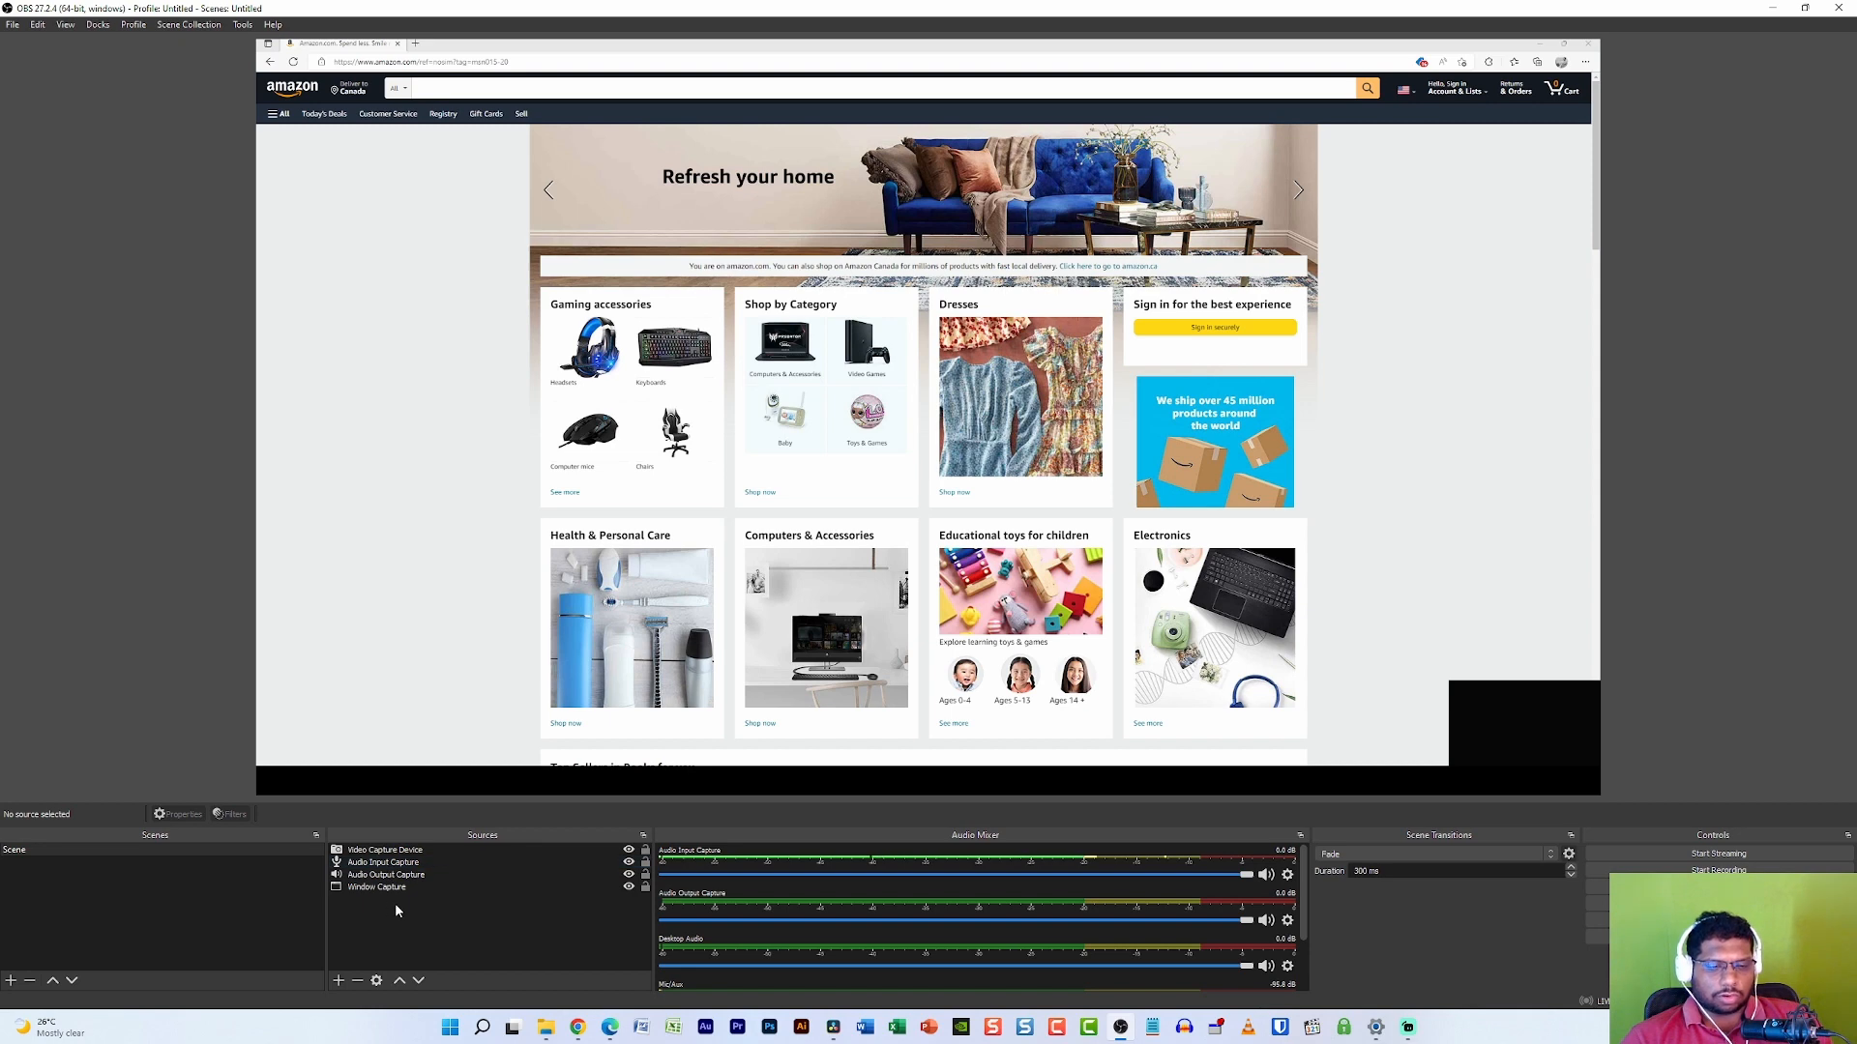
left_click_drag(399, 905, 506, 848)
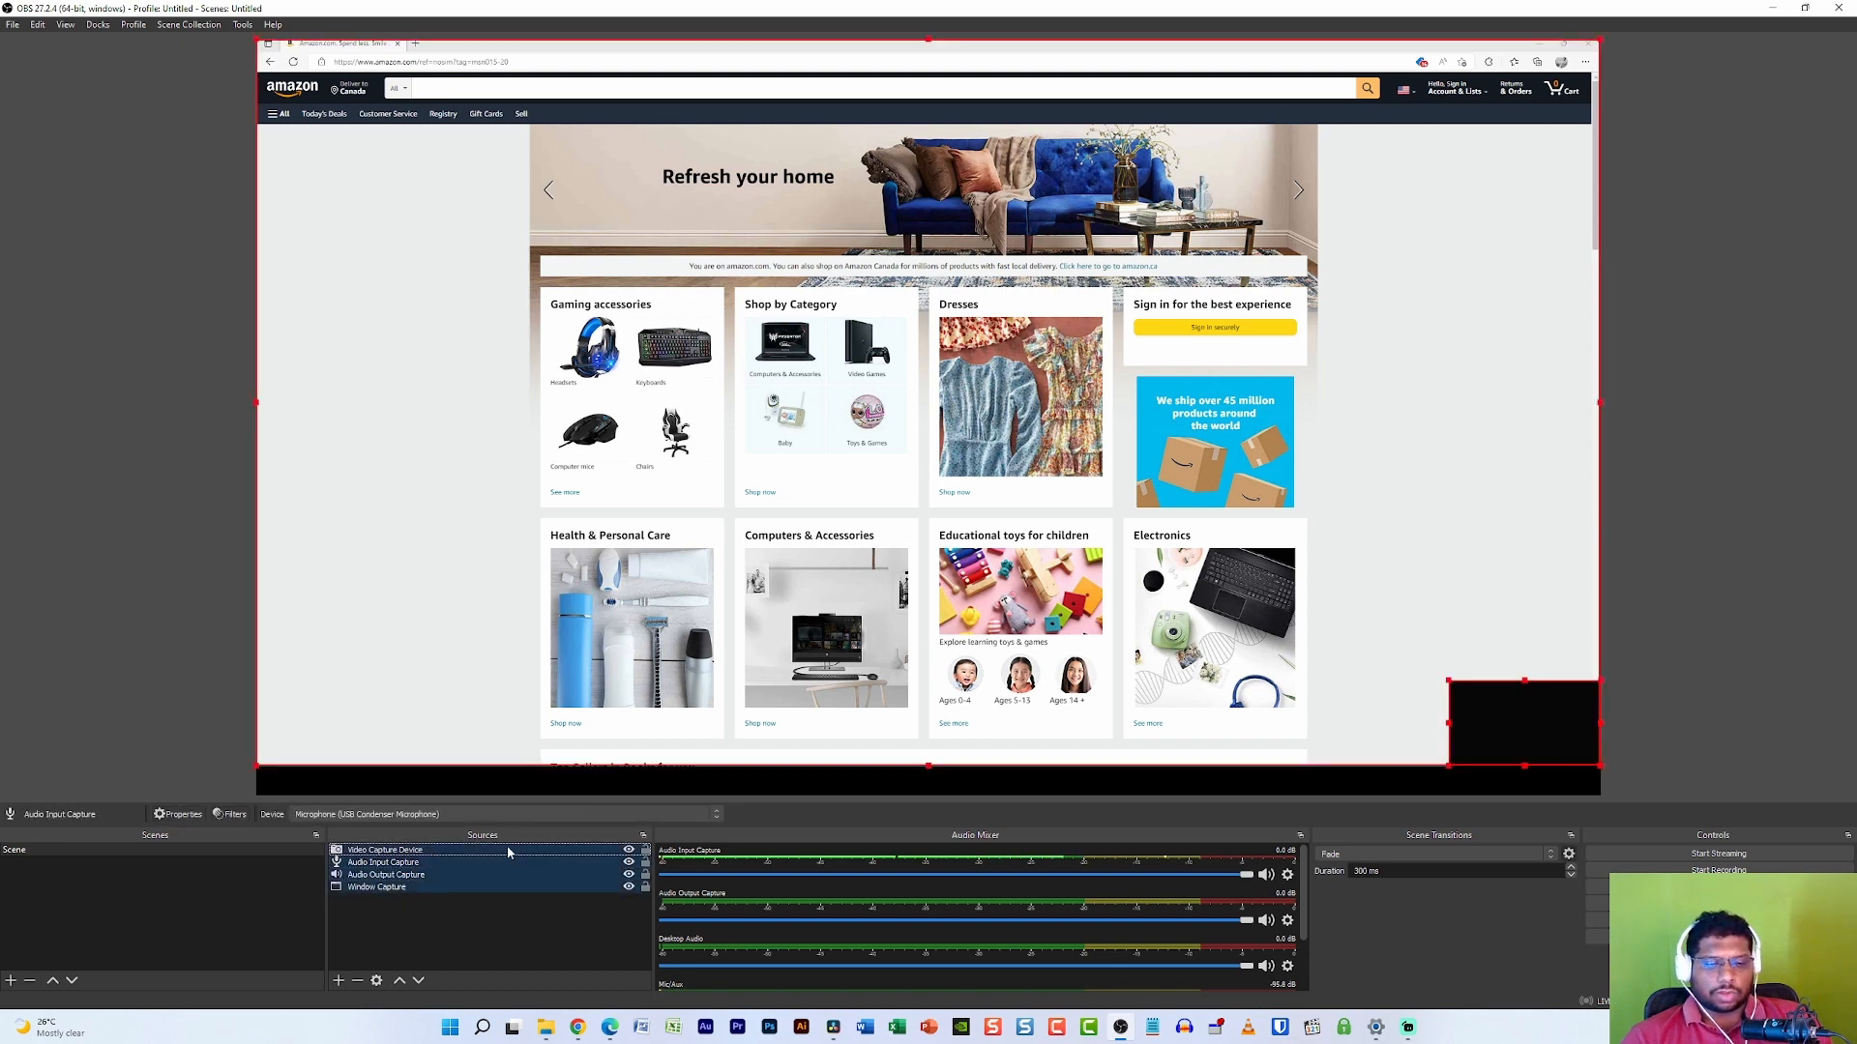
left_click(460, 936)
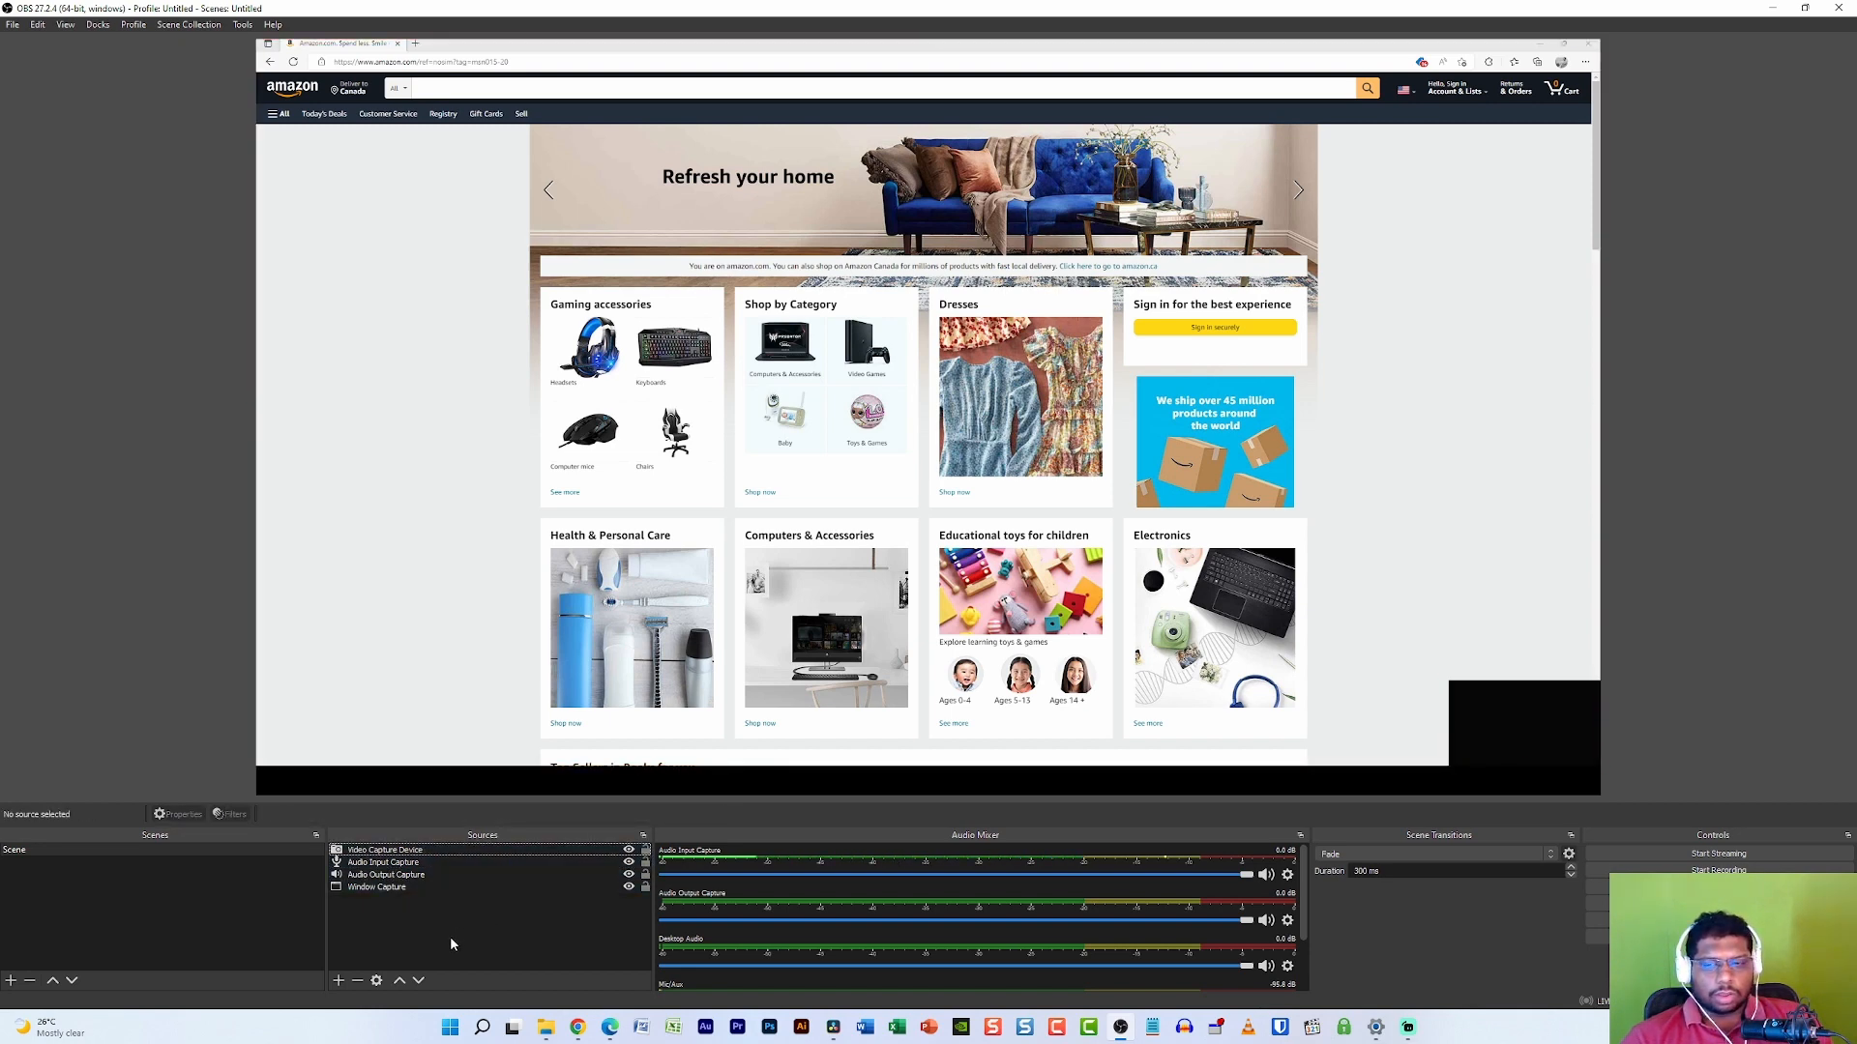